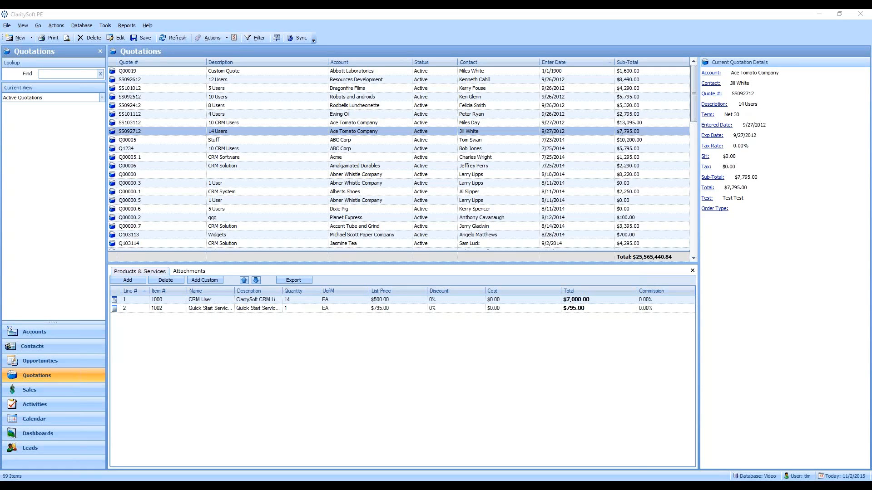
Open the quotation report window for Ace Tomato Company's 14 Users quotation
{"action": "double_click", "coordinate": [260, 133]}
{"action": "left_click", "coordinate": [263, 140]}
{"action": "left_click", "coordinate": [261, 132]}
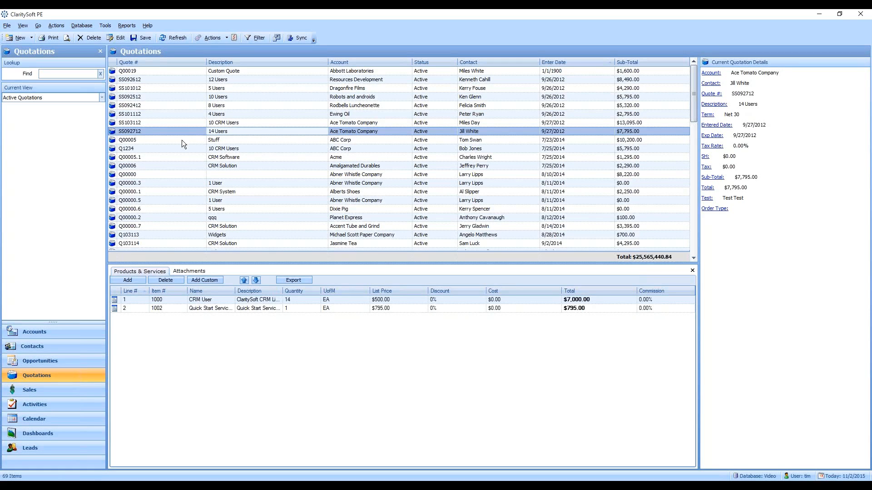
{"action": "right_click", "coordinate": [222, 130]}
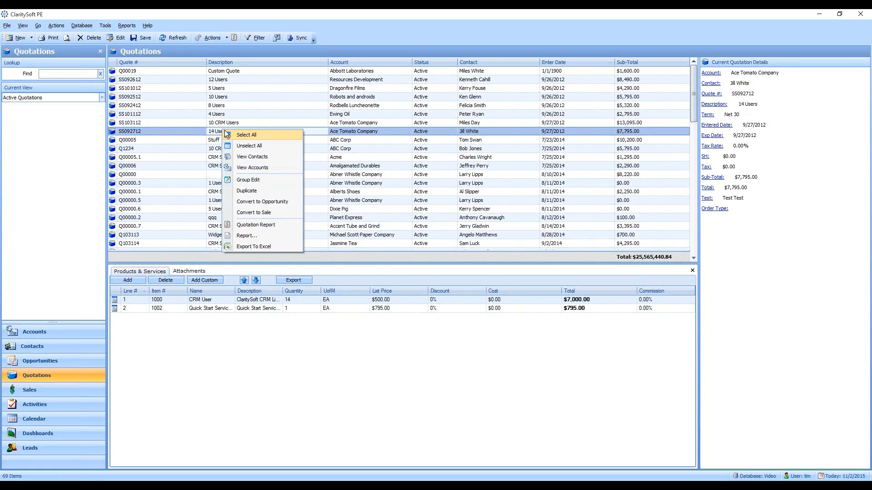
{"action": "left_click", "coordinate": [282, 224]}
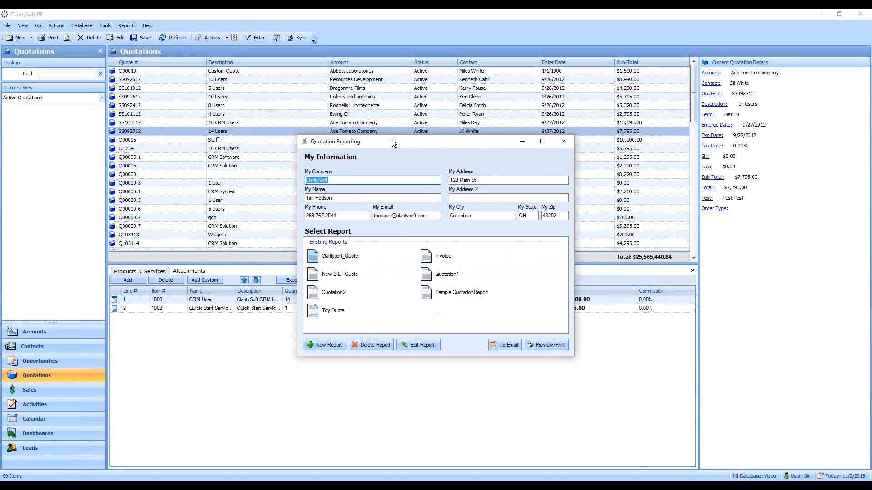
{"action": "left_click_drag", "start_coordinate": [393, 143], "coordinate": [348, 114]}
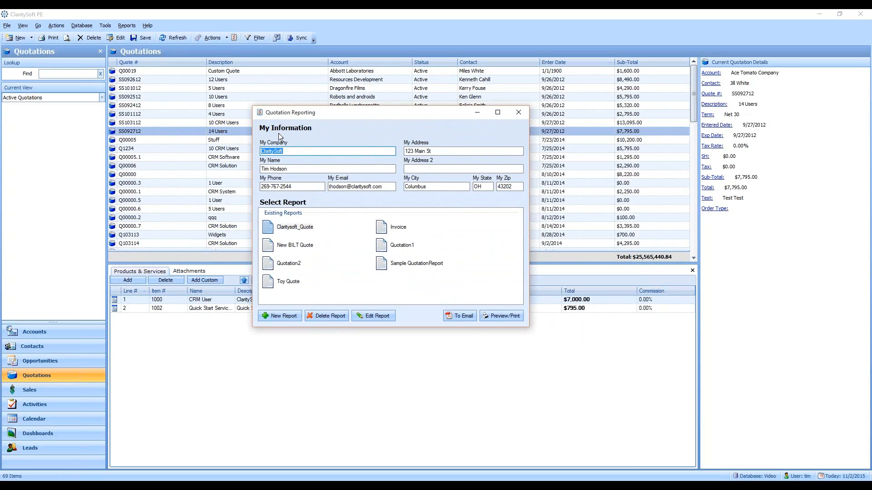
Open the existing report Quotation1 for editing in the report designer
{"action": "left_click", "coordinate": [288, 152]}
{"action": "left_click", "coordinate": [383, 247]}
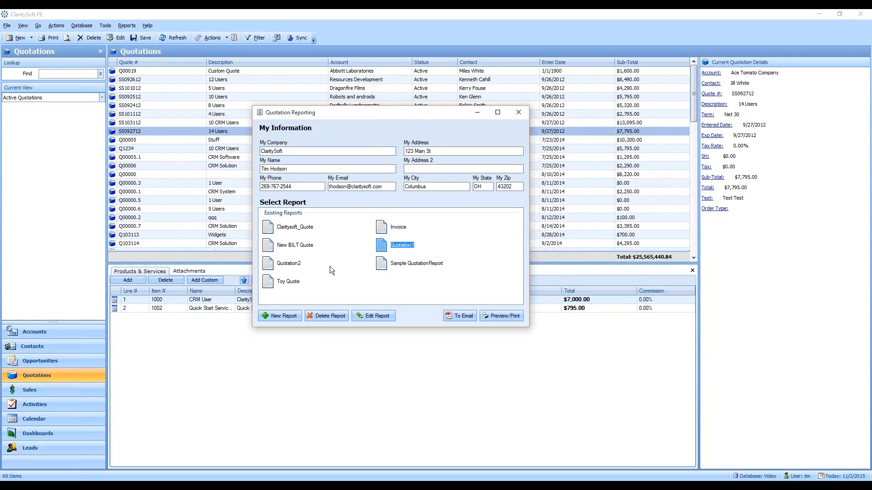
{"action": "left_click", "coordinate": [394, 264]}
{"action": "left_click", "coordinate": [382, 248]}
{"action": "left_click", "coordinate": [372, 316]}
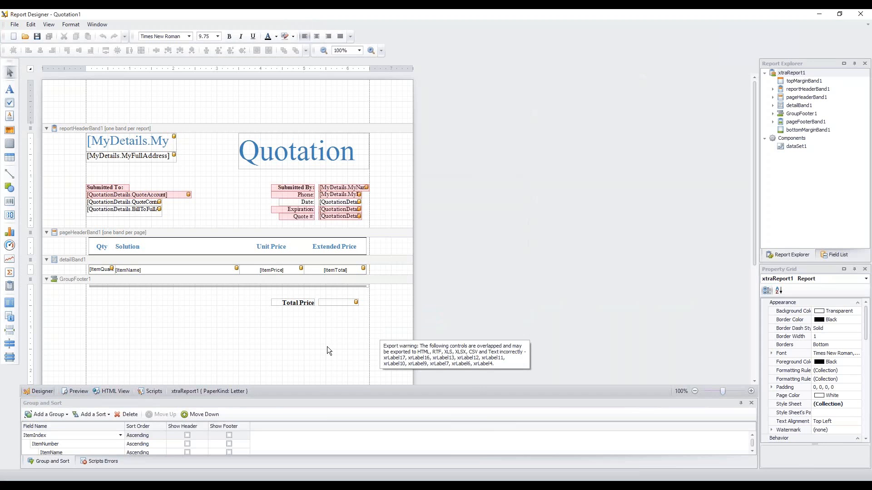
Preview the Quotation1 report with the quotation's data and review the page from the header to the signature and footer lines
{"action": "left_click", "coordinate": [251, 113]}
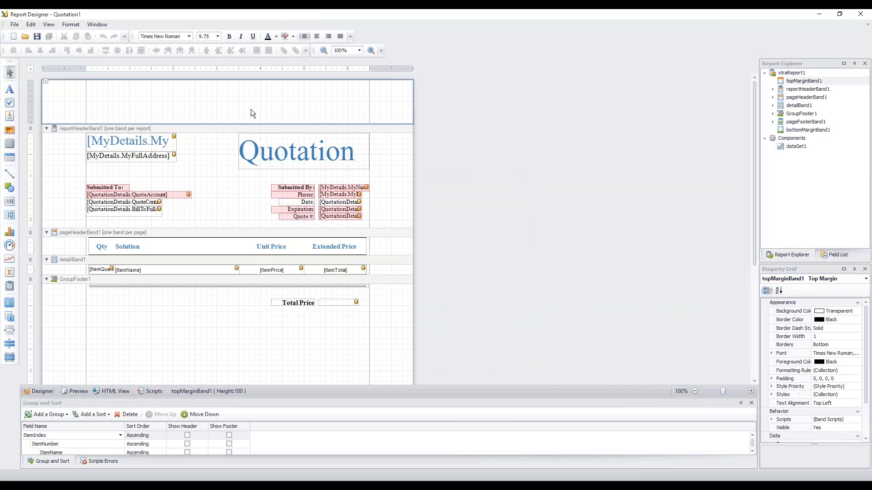
{"action": "scroll", "coordinate": [250, 122], "scroll_direction": "down", "scroll_amount": 1}
{"action": "scroll", "coordinate": [89, 238], "scroll_direction": "up", "scroll_amount": 1}
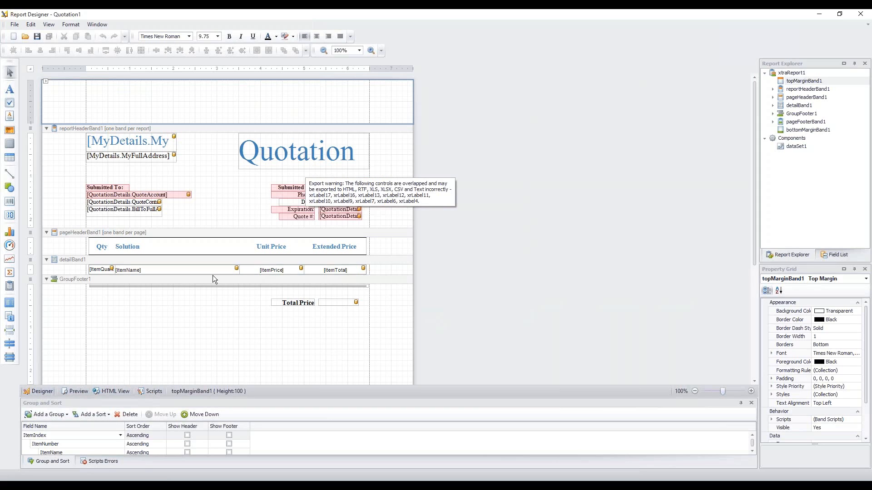
{"action": "left_click", "coordinate": [70, 392]}
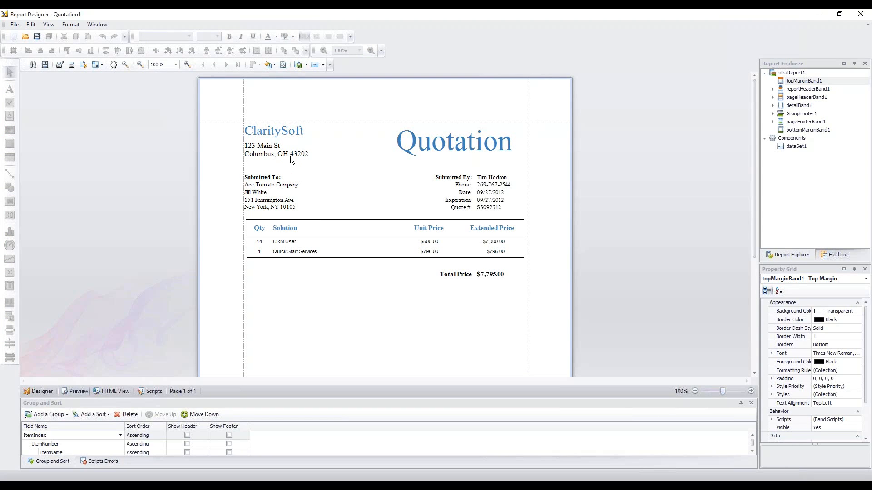
{"action": "scroll", "coordinate": [270, 234], "scroll_direction": "down", "scroll_amount": 1}
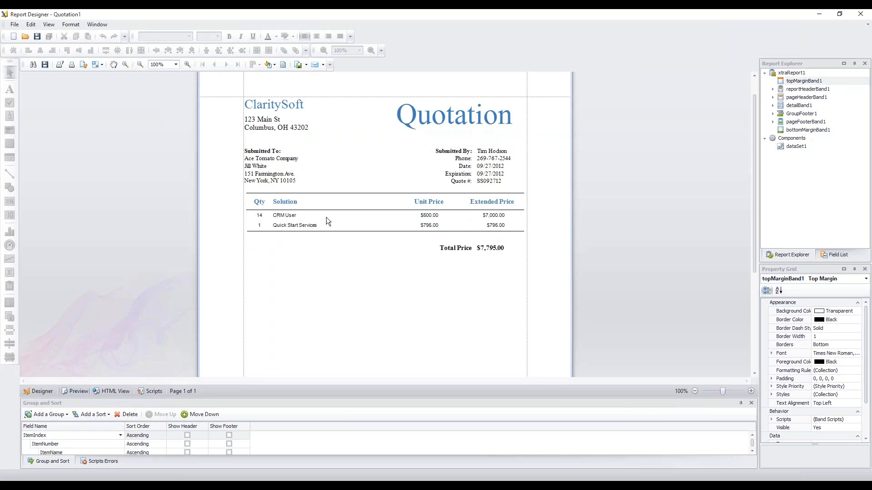
{"action": "scroll", "coordinate": [454, 213], "scroll_direction": "down", "scroll_amount": 1}
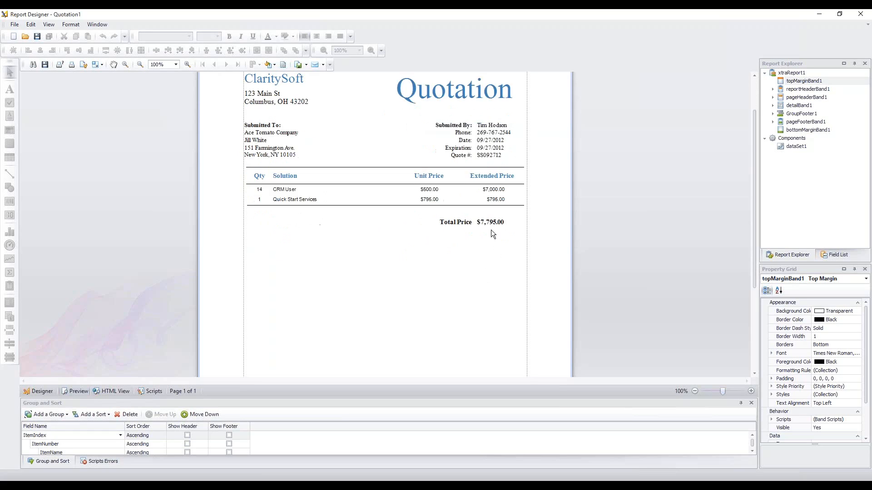
{"action": "scroll", "coordinate": [500, 224], "scroll_direction": "down", "scroll_amount": 4}
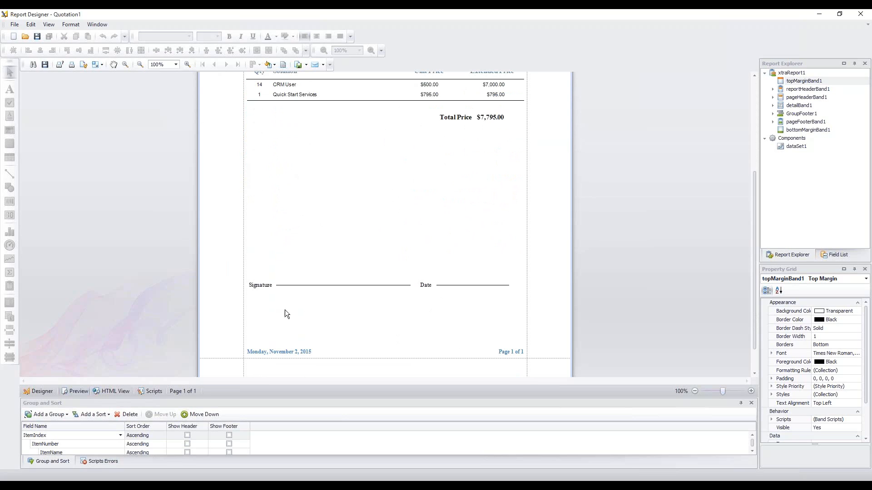
{"action": "scroll", "coordinate": [322, 282], "scroll_direction": "up", "scroll_amount": 6}
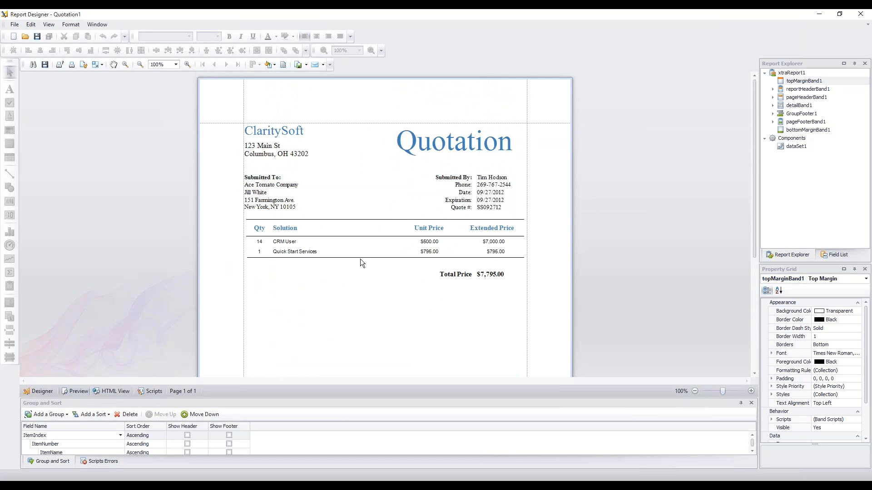
Return to the design view and examine the report header's Quotation title, Submitted By label and adjoining name field
{"action": "left_click", "coordinate": [39, 393]}
{"action": "left_click", "coordinate": [217, 179]}
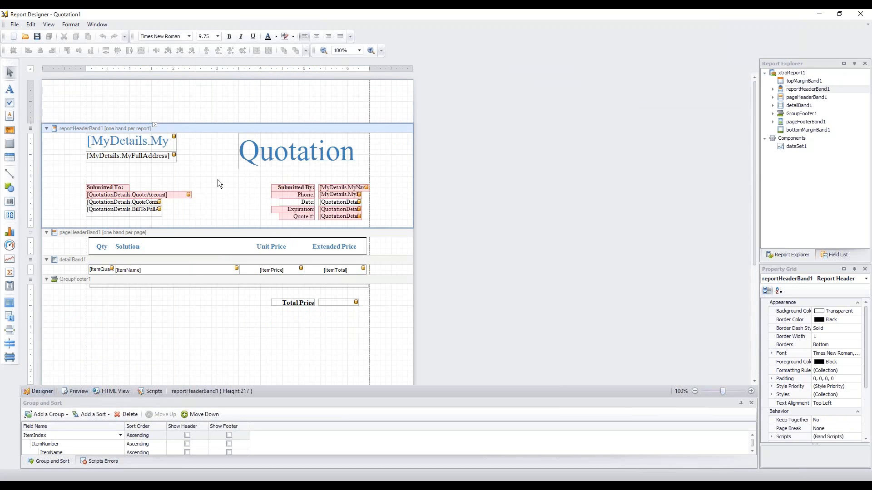
{"action": "left_click", "coordinate": [217, 96]}
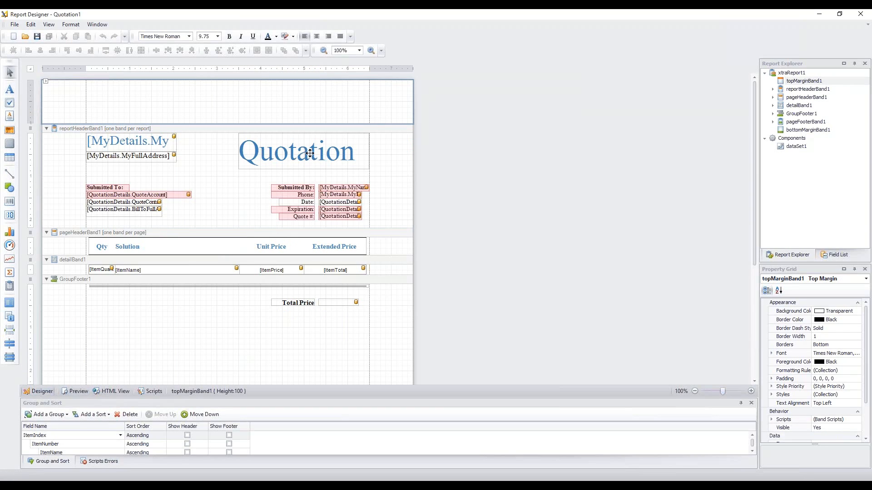
{"action": "left_click", "coordinate": [290, 158]}
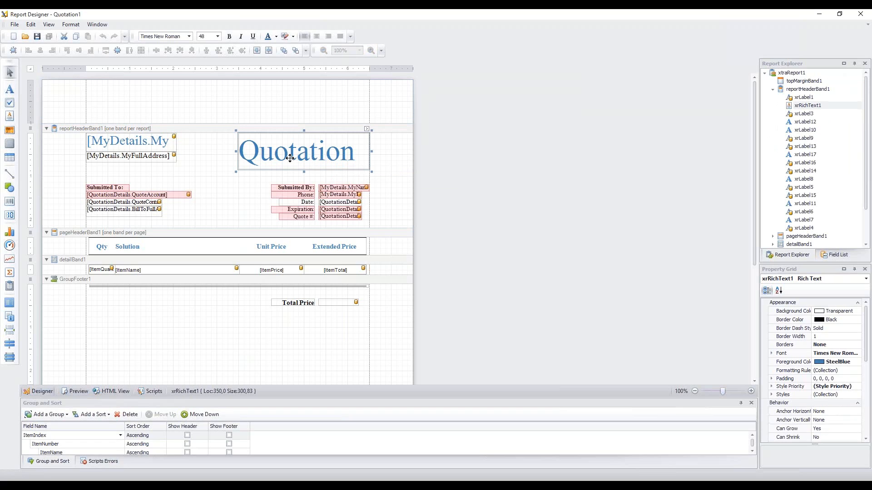
{"action": "left_click", "coordinate": [297, 187]}
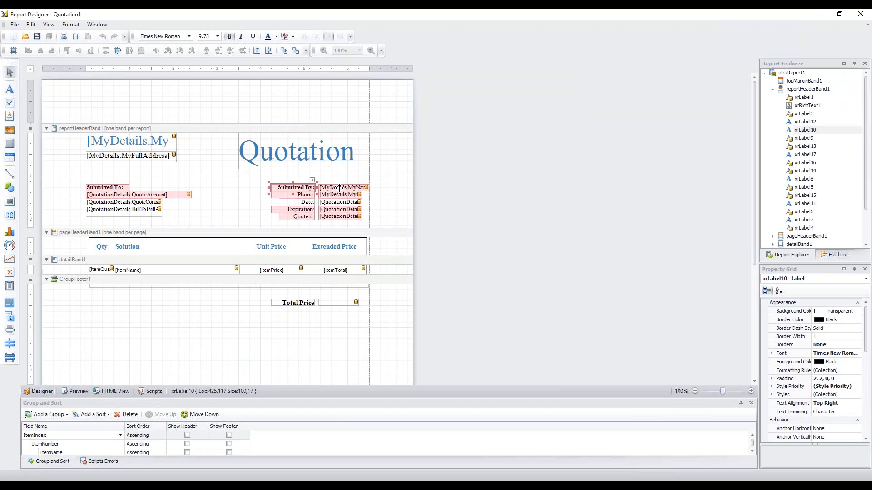
{"action": "left_click", "coordinate": [363, 186]}
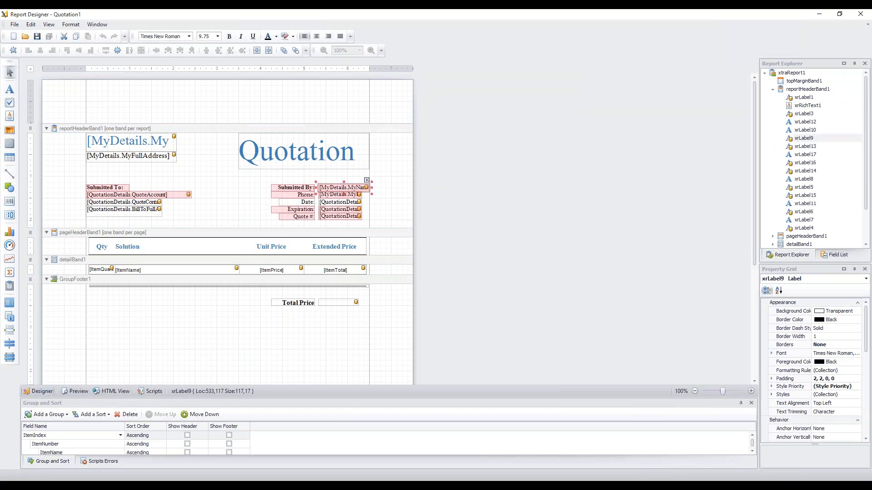
{"action": "left_click", "coordinate": [385, 189]}
{"action": "left_click", "coordinate": [297, 187]}
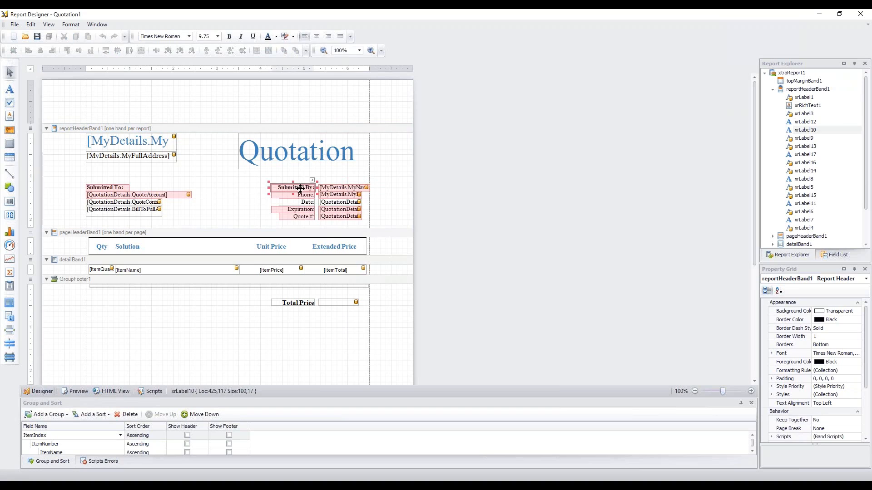
{"action": "left_click", "coordinate": [228, 206]}
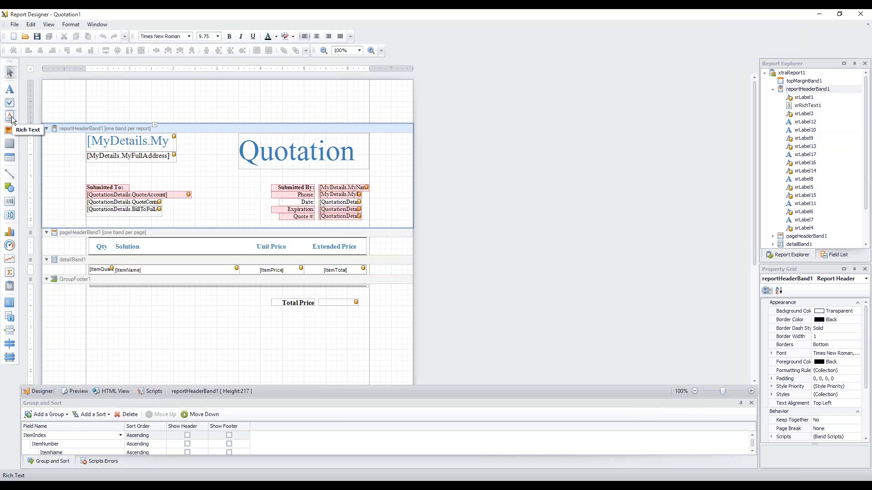
Examine the group footer band, from the Total Price field to the Signature and Date lines
{"action": "left_click", "coordinate": [136, 322]}
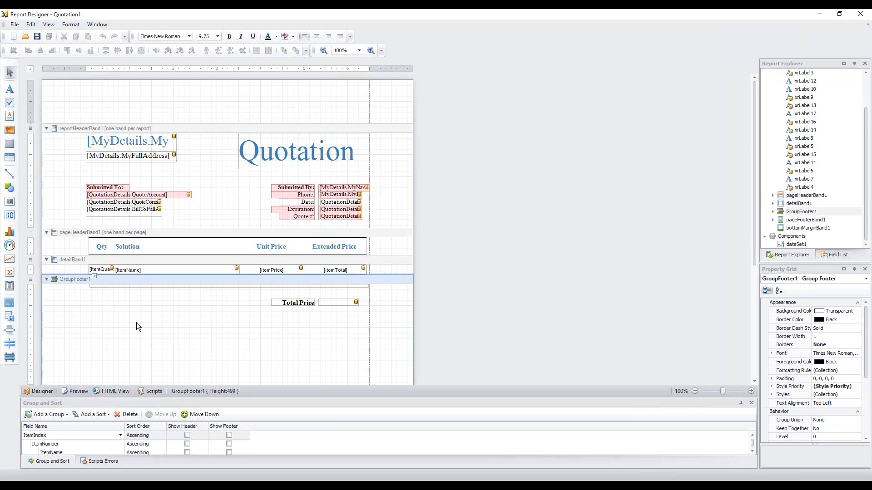
{"action": "scroll", "coordinate": [137, 322], "scroll_direction": "down", "scroll_amount": 4}
{"action": "scroll", "coordinate": [206, 296], "scroll_direction": "up", "scroll_amount": 2}
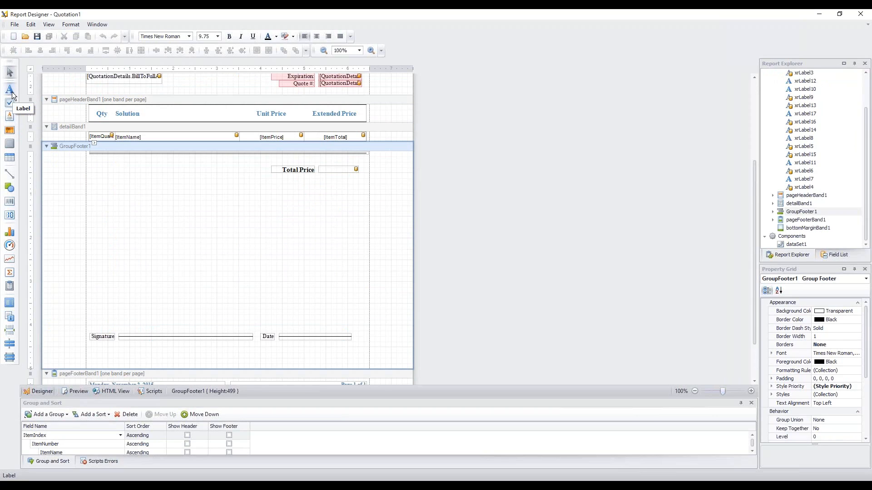
{"action": "left_click", "coordinate": [9, 131]}
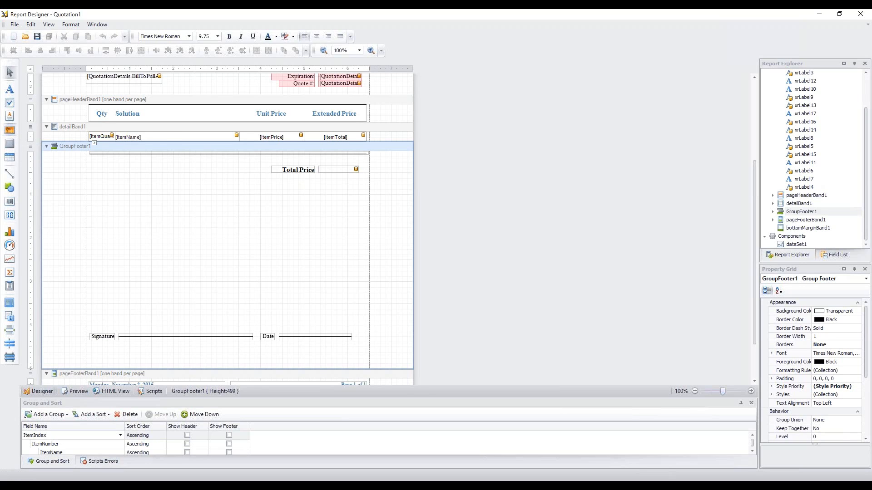
{"action": "scroll", "coordinate": [64, 181], "scroll_direction": "up", "scroll_amount": 3}
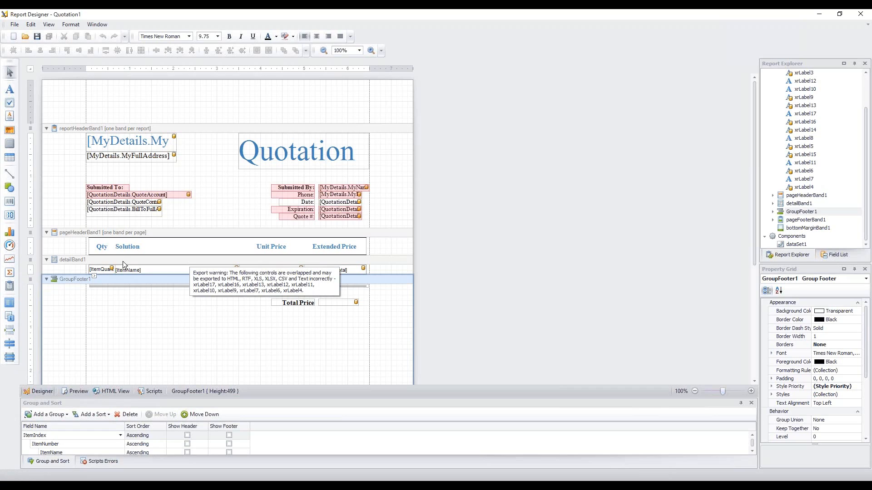
Select the detail, page header, top margin and report header bands in turn to examine the report's structure
{"action": "left_click", "coordinate": [62, 260]}
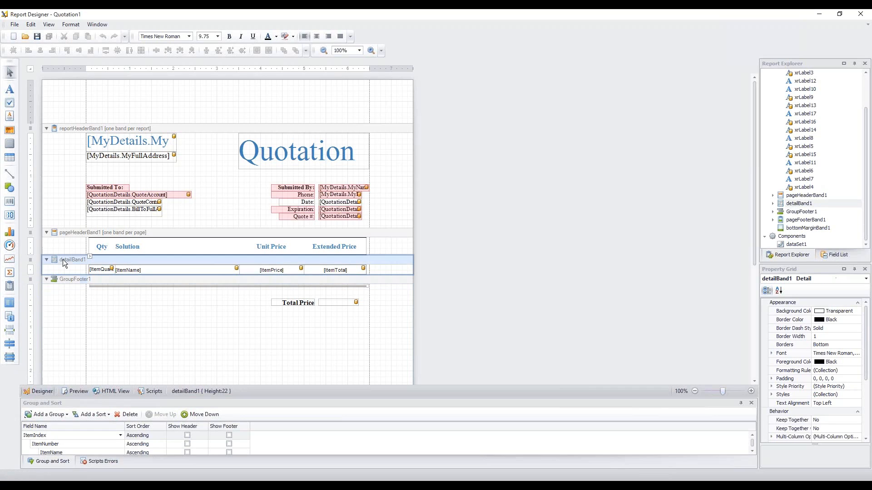
{"action": "left_click", "coordinate": [72, 233]}
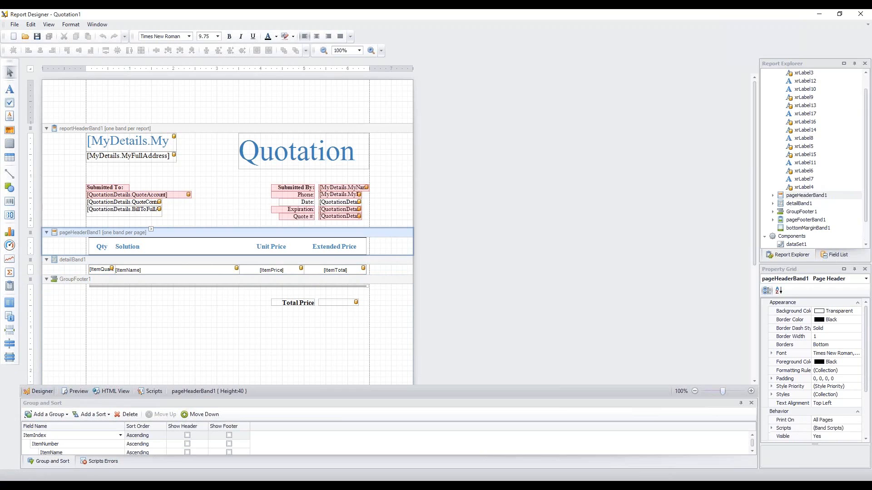
{"action": "left_click", "coordinate": [87, 117]}
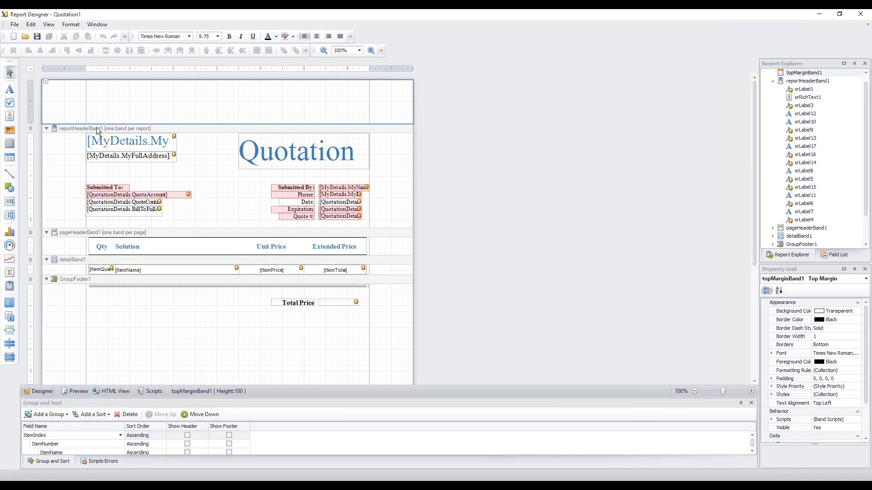
{"action": "left_click", "coordinate": [225, 127]}
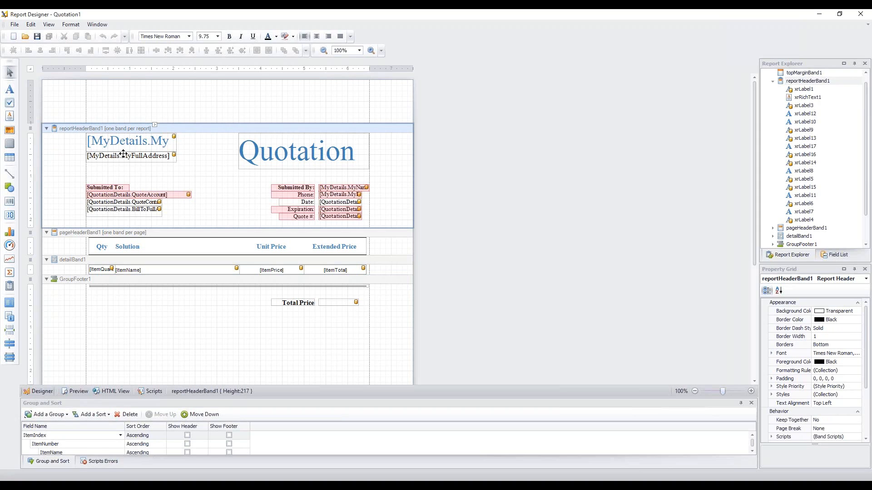
Review the layout through the item rows and group footer to the date and page number in the page footer band
{"action": "scroll", "coordinate": [123, 153], "scroll_direction": "down", "scroll_amount": 1}
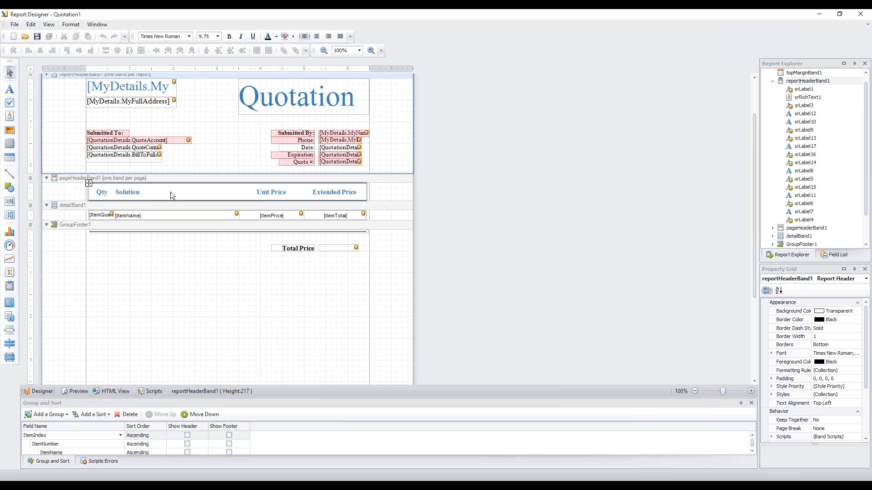
{"action": "scroll", "coordinate": [170, 192], "scroll_direction": "down", "scroll_amount": 3}
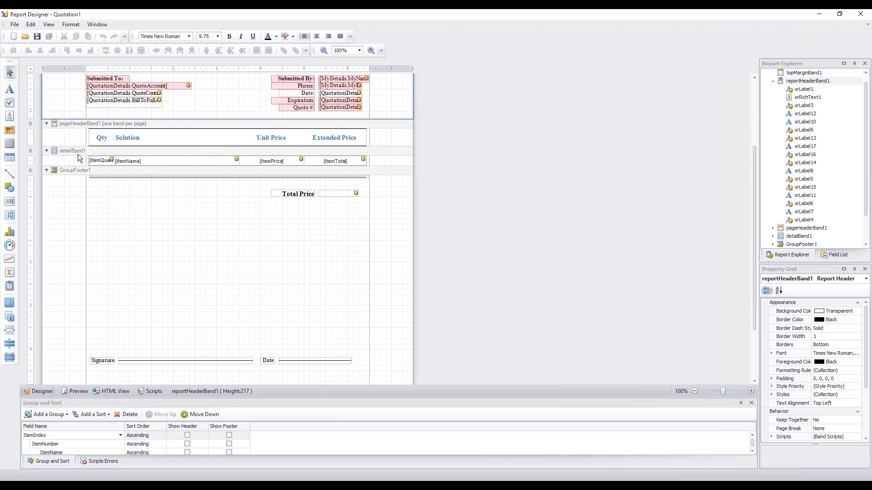
{"action": "scroll", "coordinate": [72, 157], "scroll_direction": "down", "scroll_amount": 3}
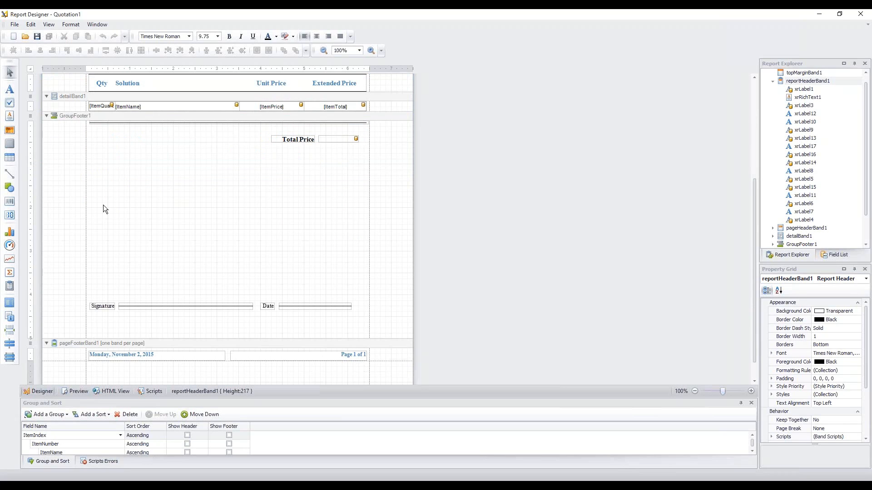
{"action": "scroll", "coordinate": [149, 184], "scroll_direction": "up", "scroll_amount": 3}
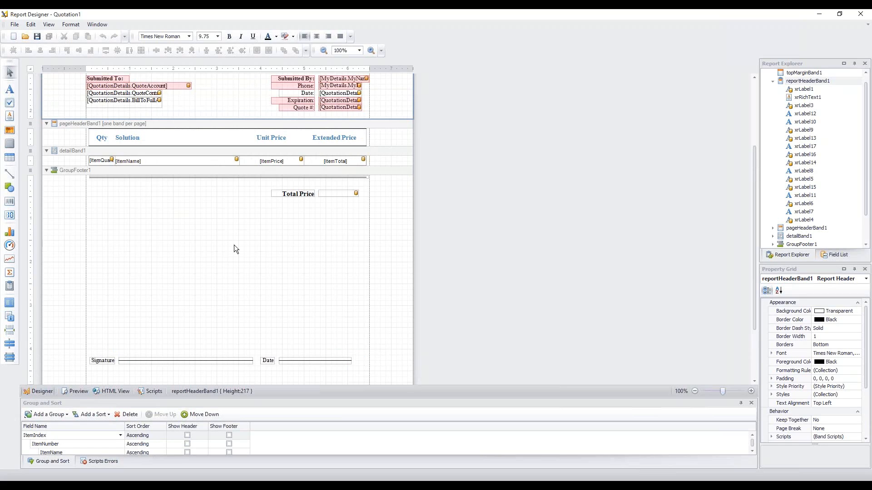
{"action": "scroll", "coordinate": [152, 270], "scroll_direction": "down", "scroll_amount": 3}
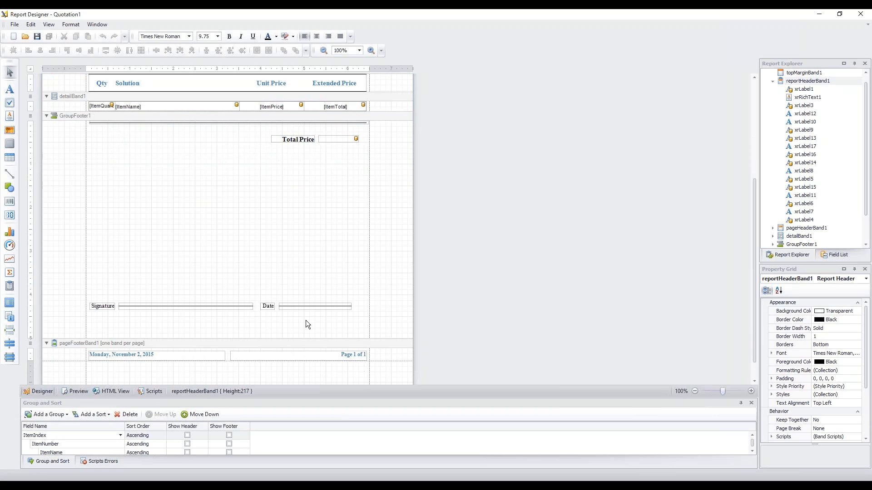
{"action": "scroll", "coordinate": [305, 321], "scroll_direction": "down", "scroll_amount": 2}
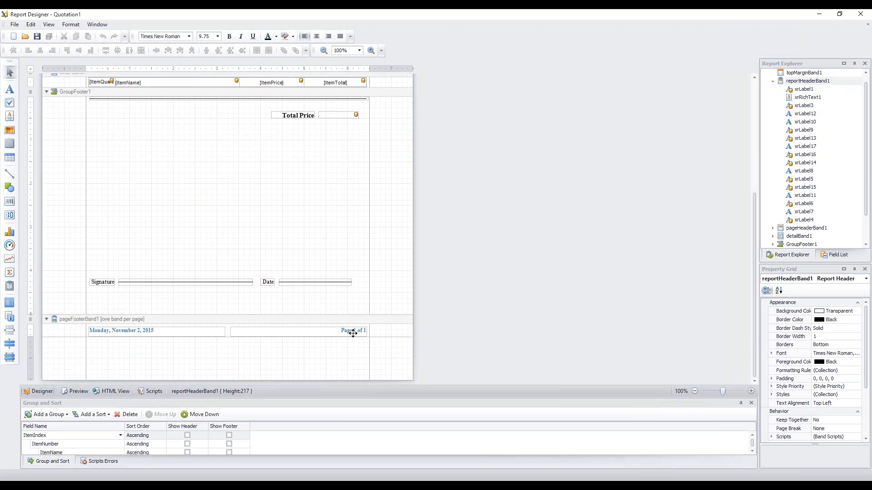
{"action": "left_click", "coordinate": [385, 254]}
{"action": "scroll", "coordinate": [303, 293], "scroll_direction": "up", "scroll_amount": 3}
{"action": "scroll", "coordinate": [304, 290], "scroll_direction": "up", "scroll_amount": 1}
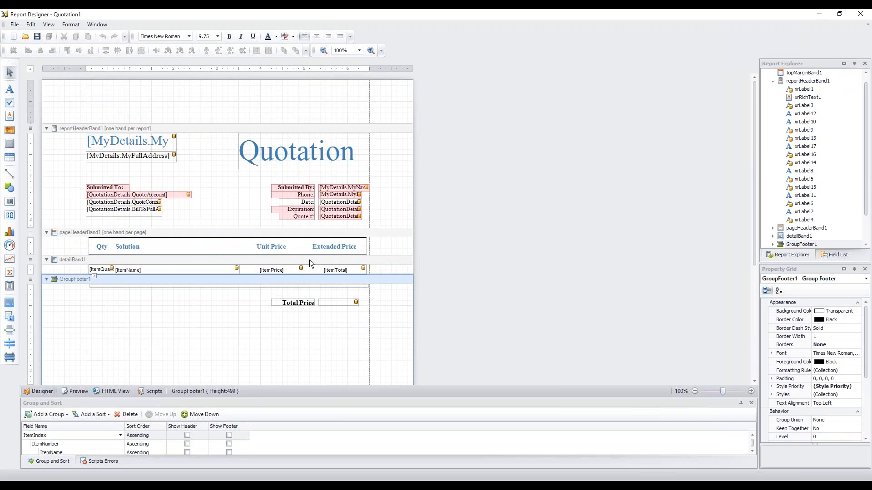
Examine the dataset fields available for the company name label's data binding in the report header, including those under MyDetails
{"action": "scroll", "coordinate": [164, 329], "scroll_direction": "down", "scroll_amount": 2}
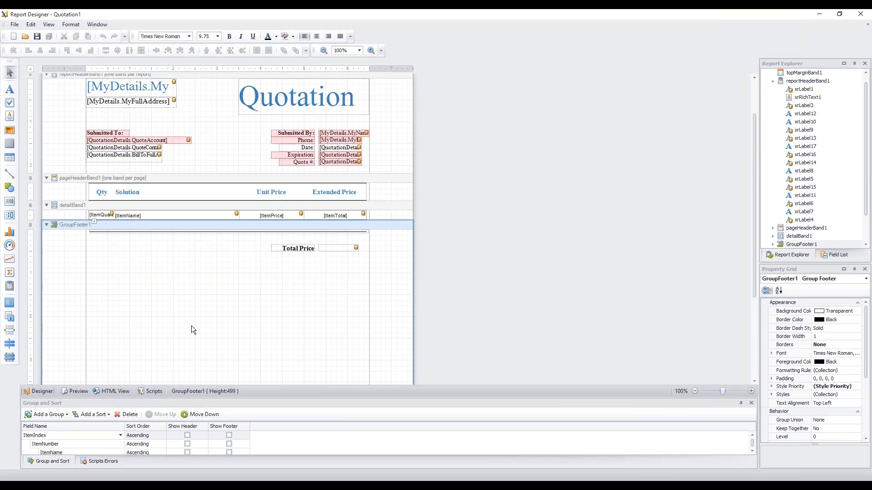
{"action": "scroll", "coordinate": [222, 333], "scroll_direction": "up", "scroll_amount": 2}
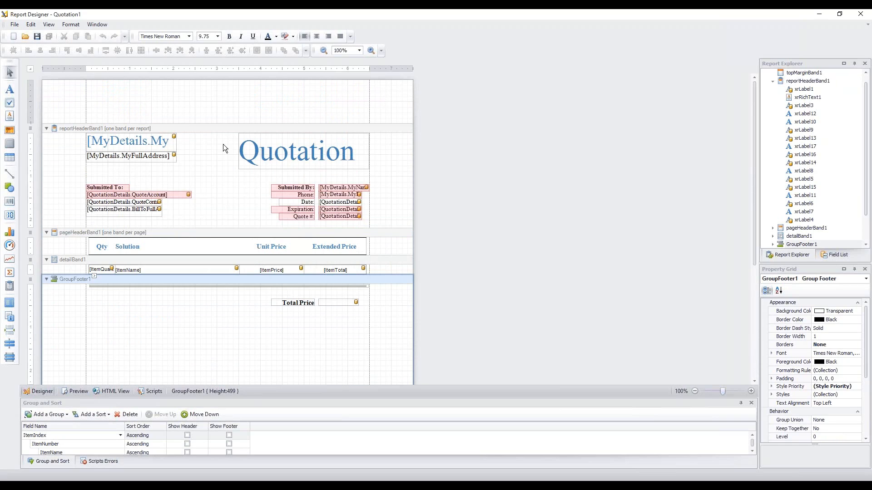
{"action": "left_click", "coordinate": [137, 140]}
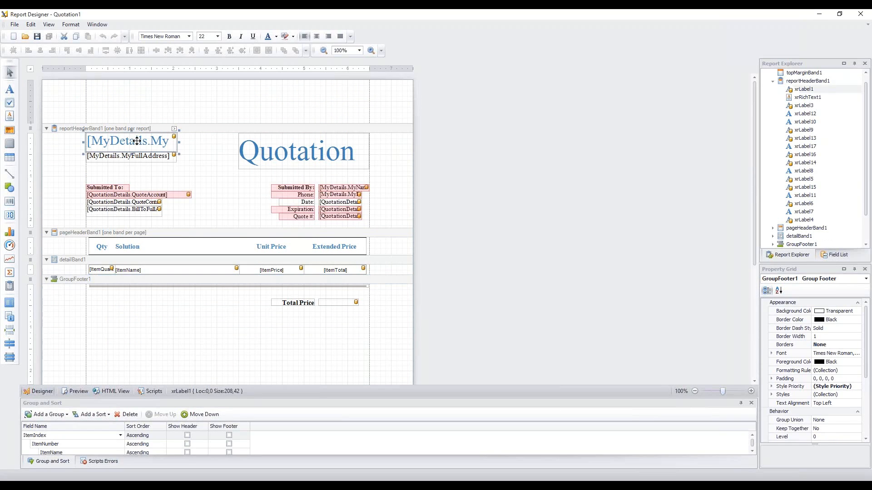
{"action": "left_click", "coordinate": [173, 130]}
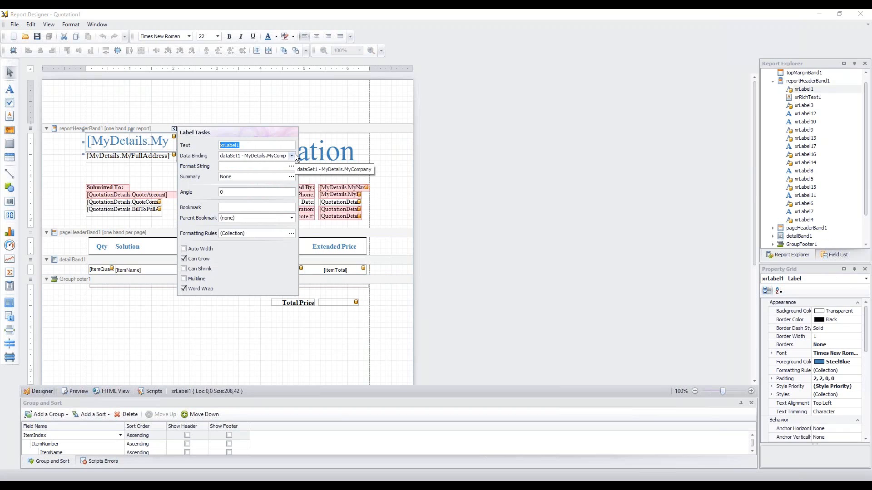
{"action": "left_click", "coordinate": [292, 156]}
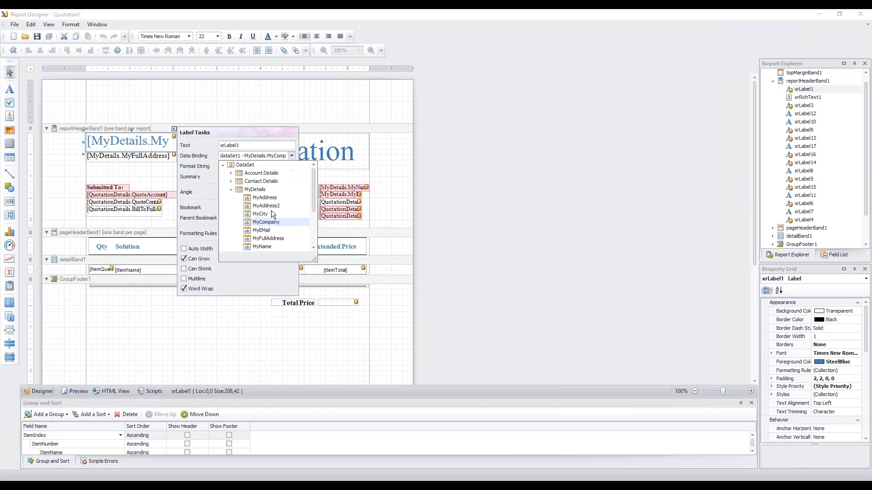
{"action": "left_click", "coordinate": [229, 190]}
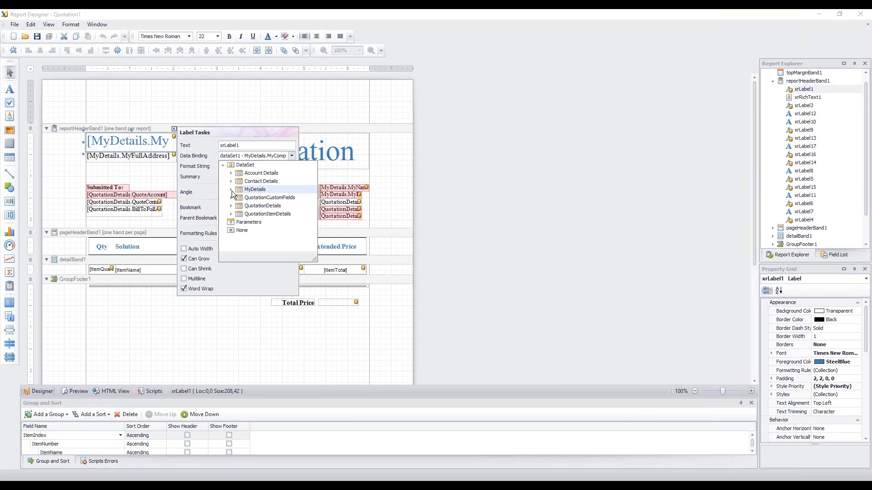
{"action": "left_click", "coordinate": [231, 190]}
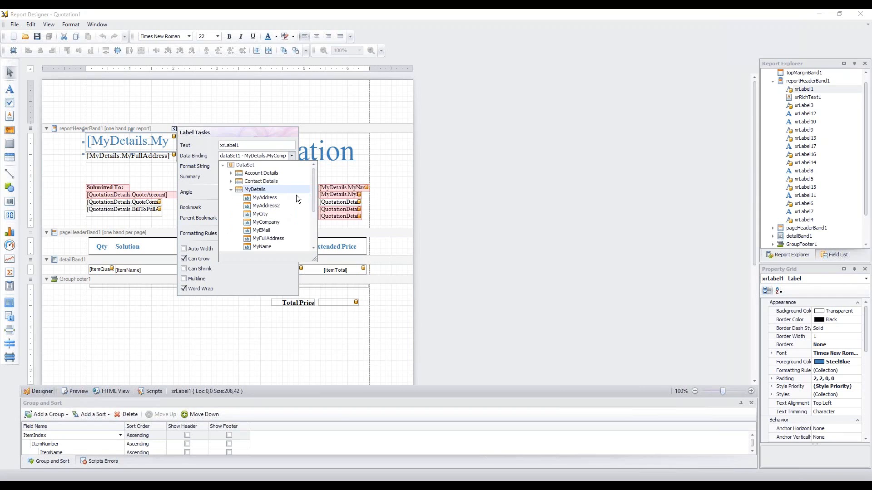
{"action": "mouse_move", "coordinate": [310, 196]}
{"action": "left_mouse_down"}
{"action": "mouse_move", "coordinate": [309, 223]}
{"action": "mouse_move", "coordinate": [313, 207]}
{"action": "left_mouse_up"}
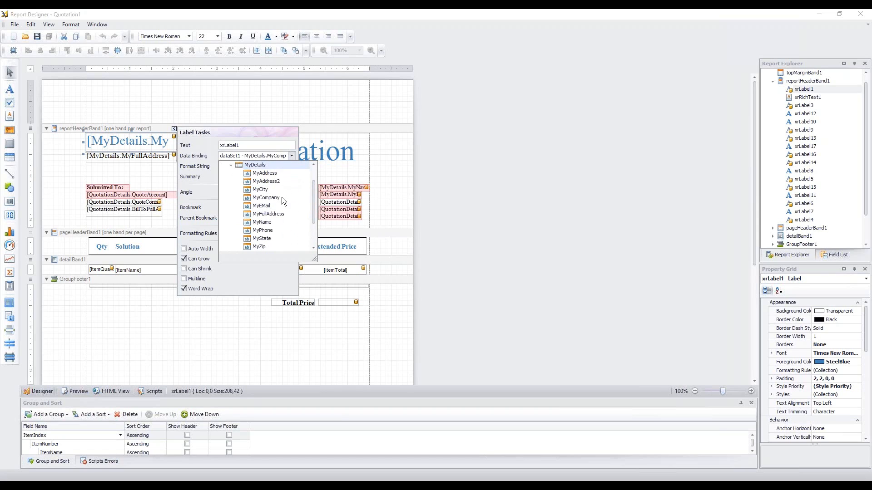
{"action": "left_click", "coordinate": [231, 165]}
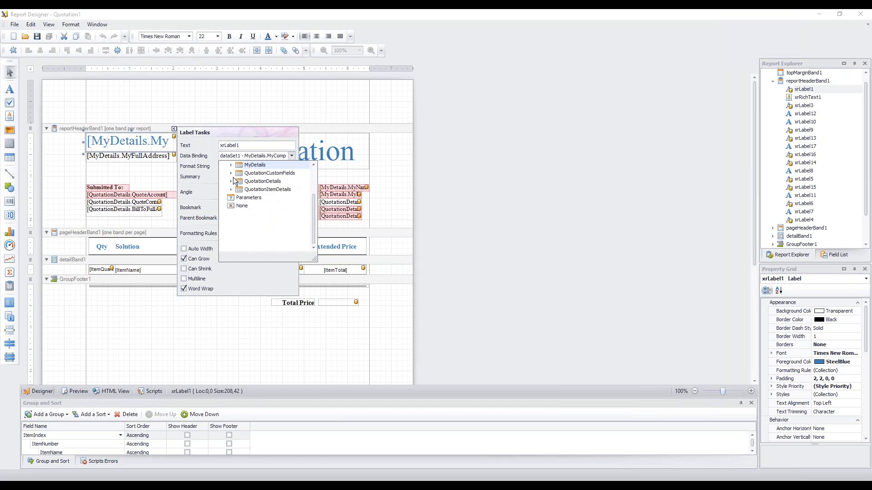
{"action": "left_click", "coordinate": [391, 165]}
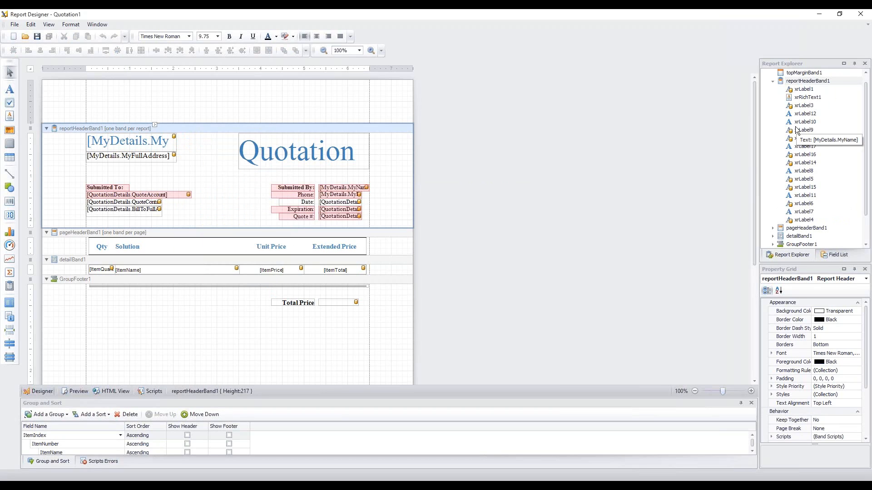
Browse the Account Details and Contact Details fields in the report's dataset field list
{"action": "left_click", "coordinate": [838, 255]}
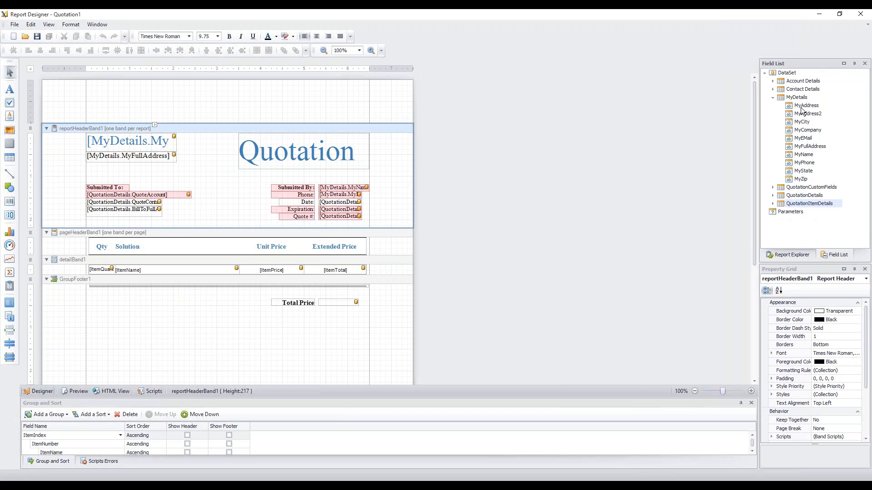
{"action": "left_click", "coordinate": [772, 89]}
{"action": "left_click", "coordinate": [773, 81]}
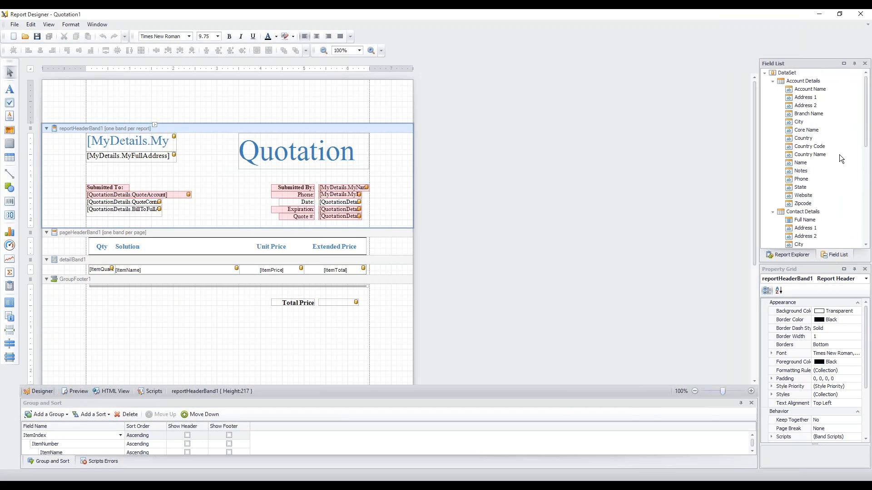
{"action": "left_click", "coordinate": [772, 81]}
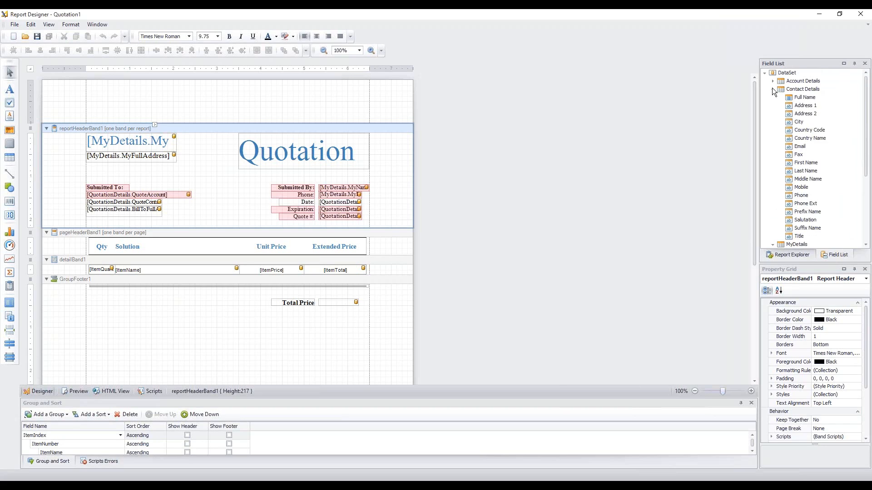
{"action": "left_click", "coordinate": [773, 89]}
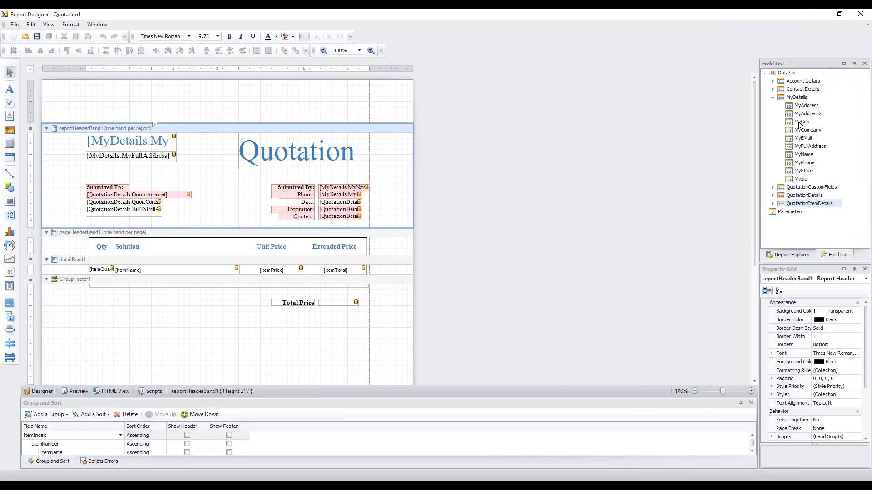
Add the MyCity field from MyDetails just below the Quotation title in the report header, and preview the quote
{"action": "left_click_drag", "start_coordinate": [800, 123], "coordinate": [371, 173]}
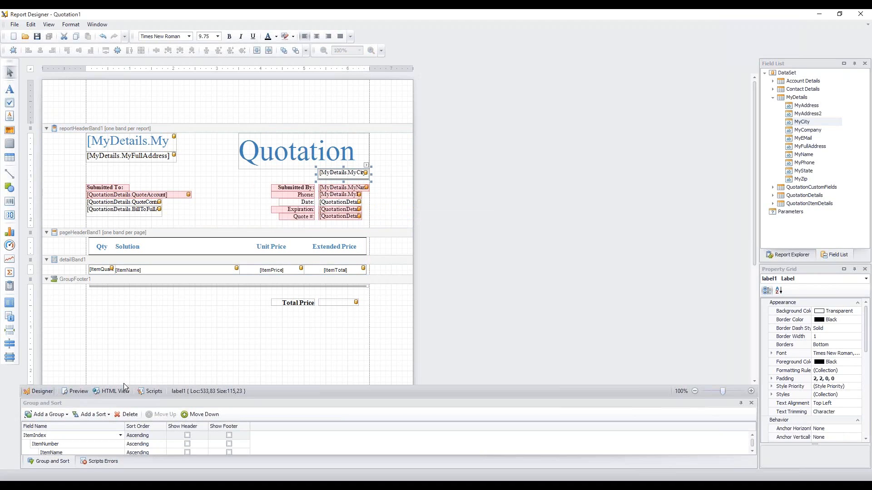
{"action": "left_click", "coordinate": [76, 391]}
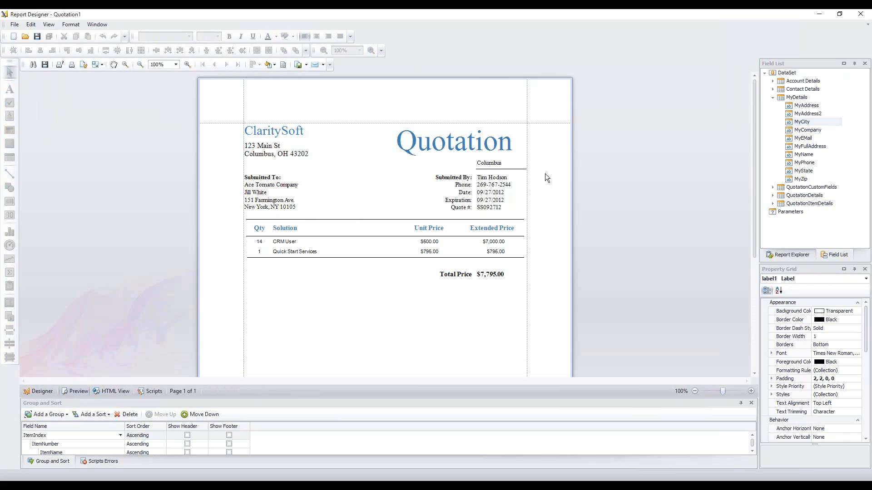
{"action": "left_click", "coordinate": [39, 392]}
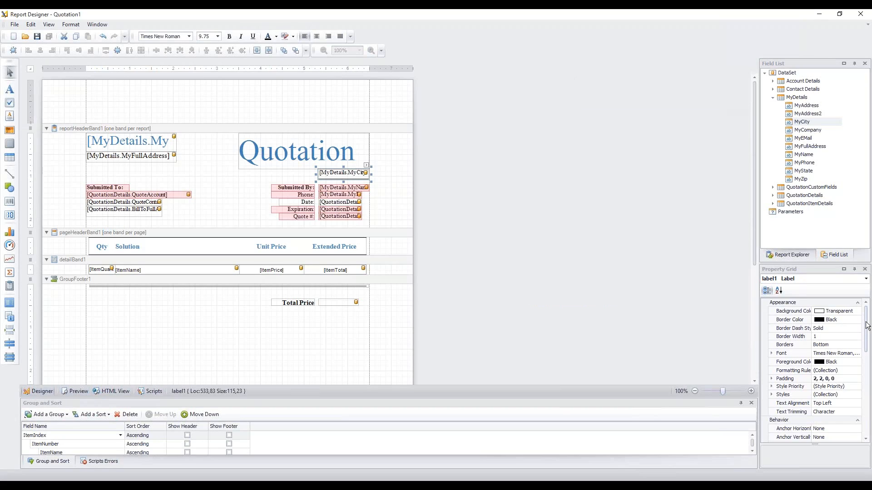
Set the MyCity field's borders to left, top and bottom, and check the result in the print preview
{"action": "mouse_move", "coordinate": [867, 325]}
{"action": "left_mouse_down"}
{"action": "mouse_move", "coordinate": [865, 418]}
{"action": "mouse_move", "coordinate": [870, 318]}
{"action": "left_mouse_up"}
{"action": "left_click", "coordinate": [838, 344]}
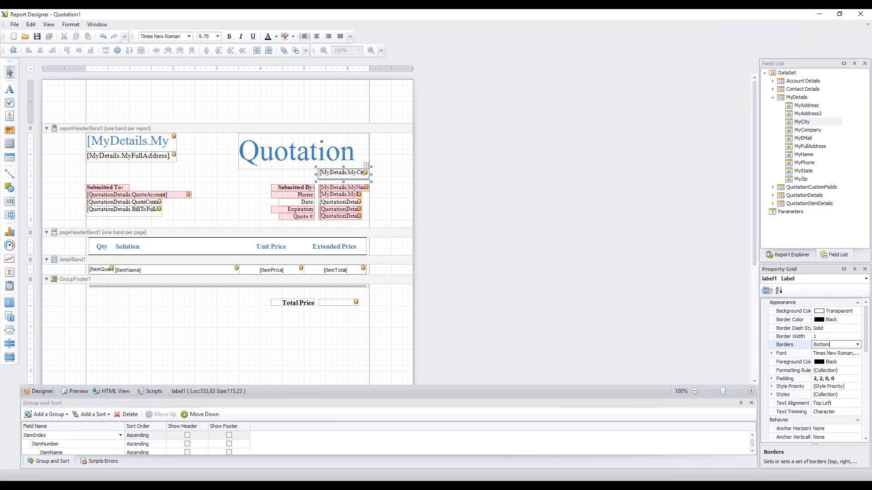
{"action": "left_click", "coordinate": [857, 345]}
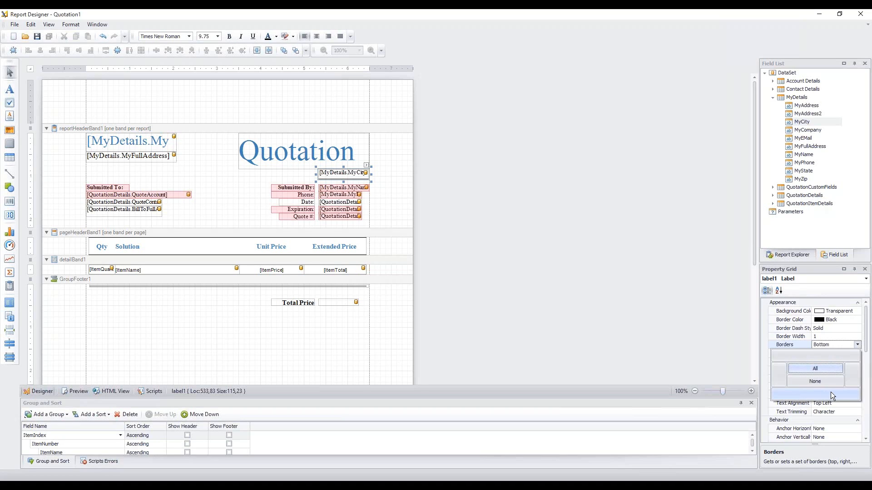
{"action": "left_click", "coordinate": [808, 357]}
{"action": "left_click", "coordinate": [786, 378]}
{"action": "left_click", "coordinate": [404, 249]}
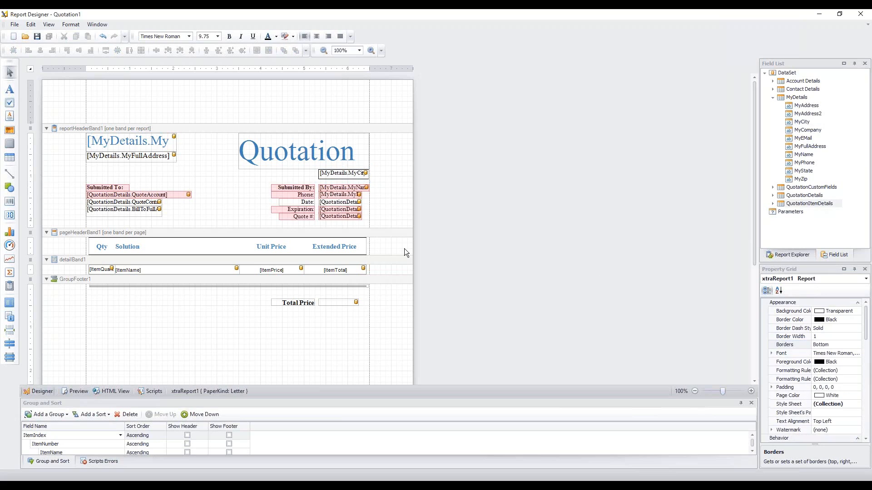
{"action": "left_click", "coordinate": [70, 389]}
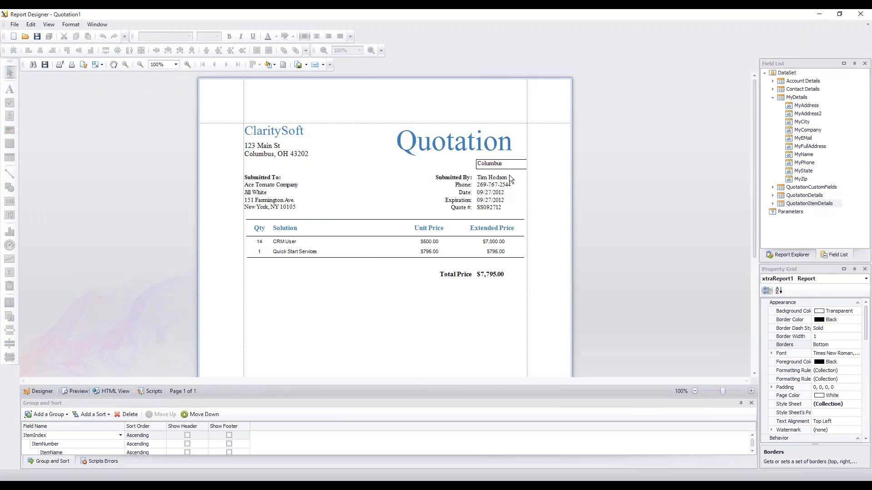
{"action": "left_click", "coordinate": [40, 391]}
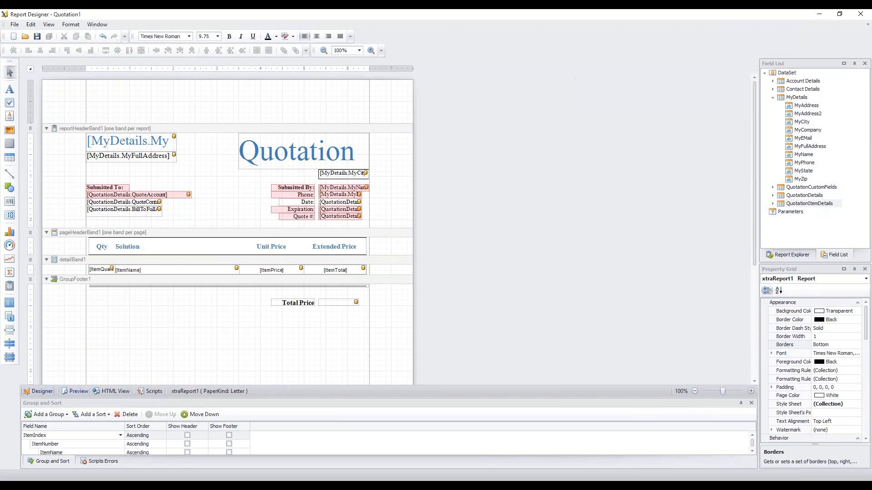
Set the MyCity field's borders to None and preview the quote again
{"action": "left_click", "coordinate": [333, 175]}
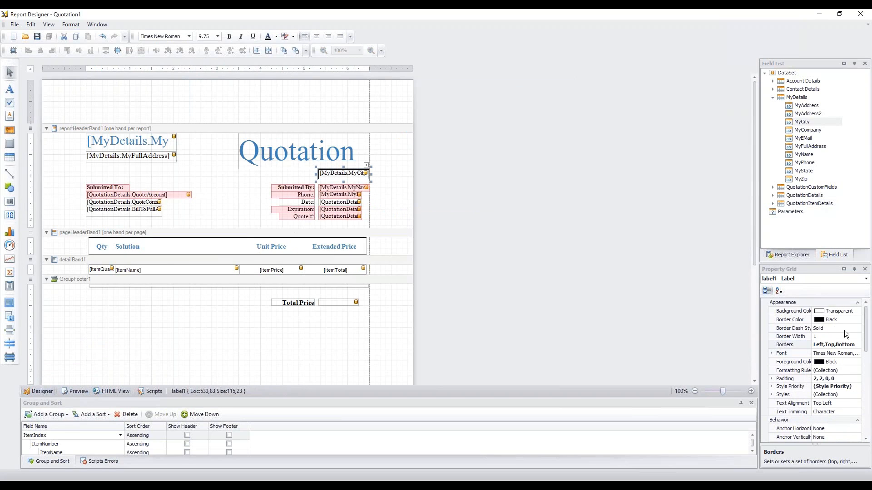
{"action": "left_click", "coordinate": [849, 342]}
{"action": "left_click", "coordinate": [853, 345]}
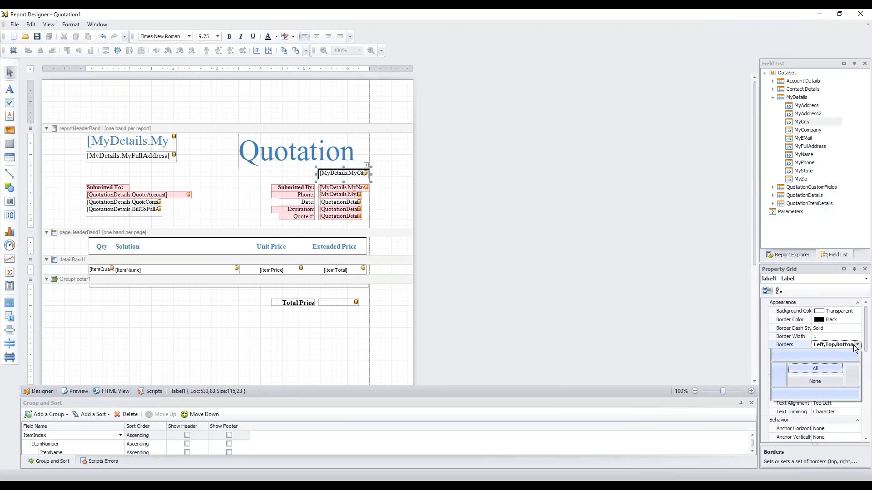
{"action": "left_click", "coordinate": [815, 381]}
{"action": "left_click", "coordinate": [584, 249]}
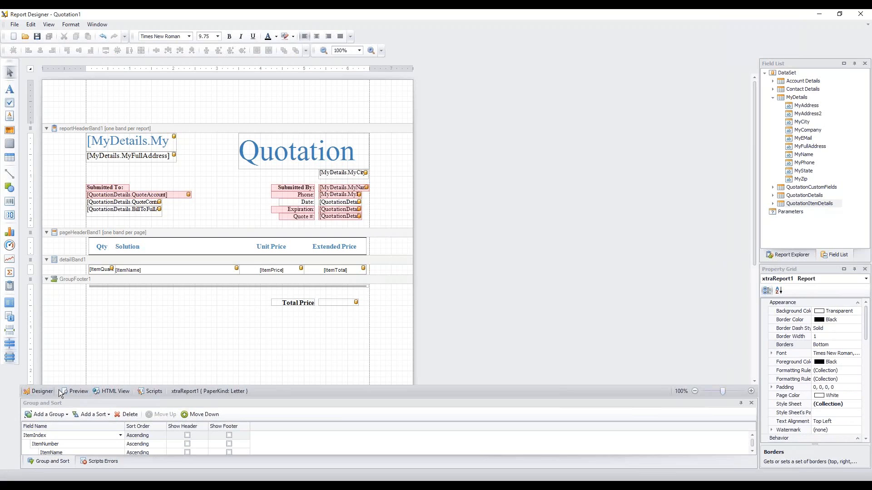
{"action": "left_click", "coordinate": [72, 391]}
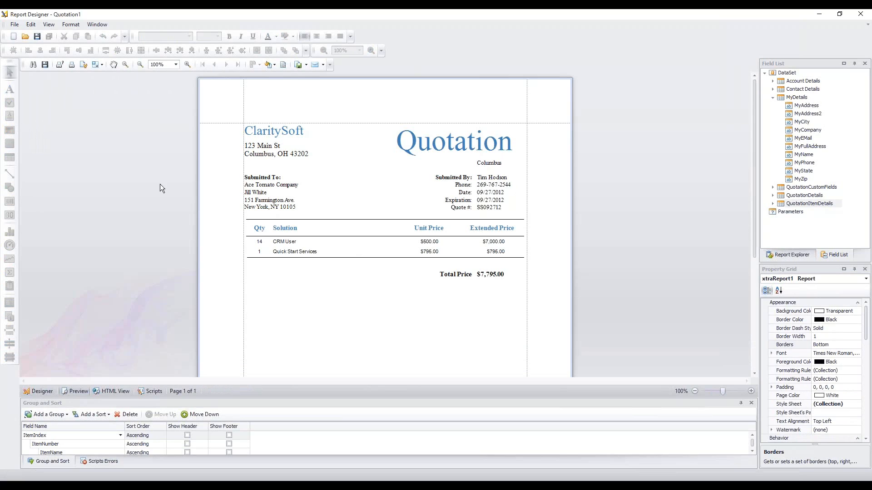
{"action": "left_click", "coordinate": [37, 391]}
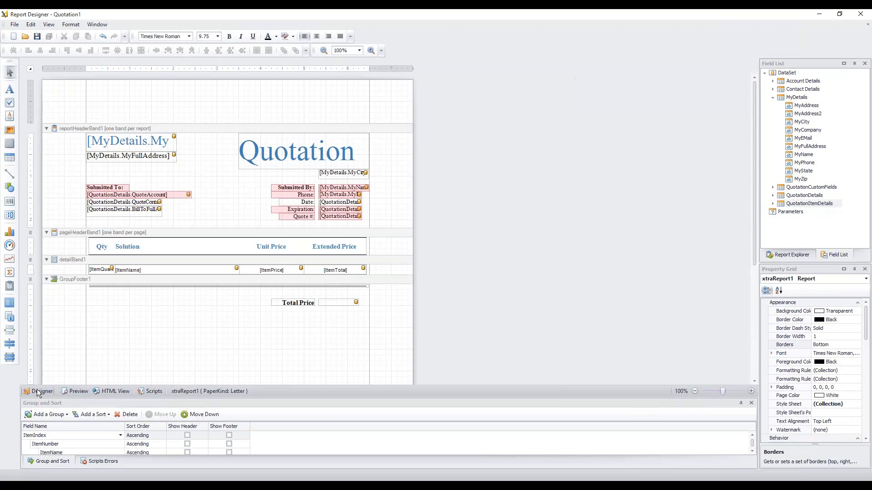
Delete the MyCity field from the report header band
{"action": "mouse_move", "coordinate": [303, 157]}
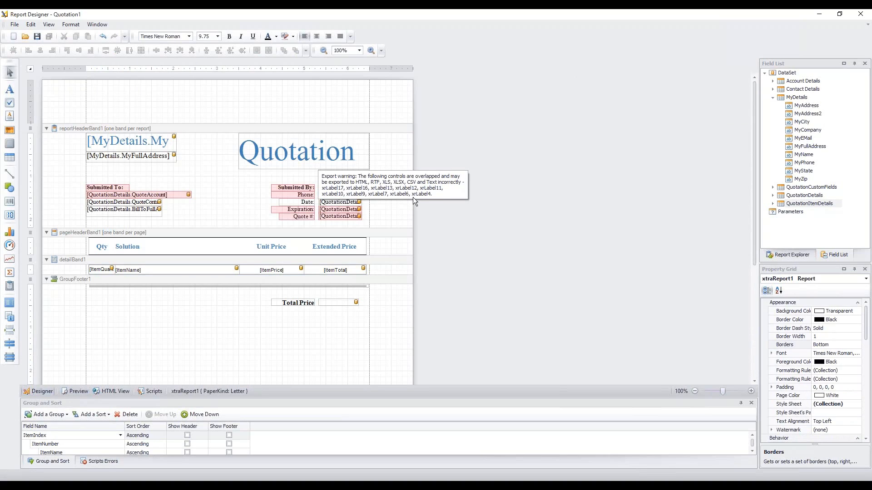
{"action": "left_click", "coordinate": [401, 152]}
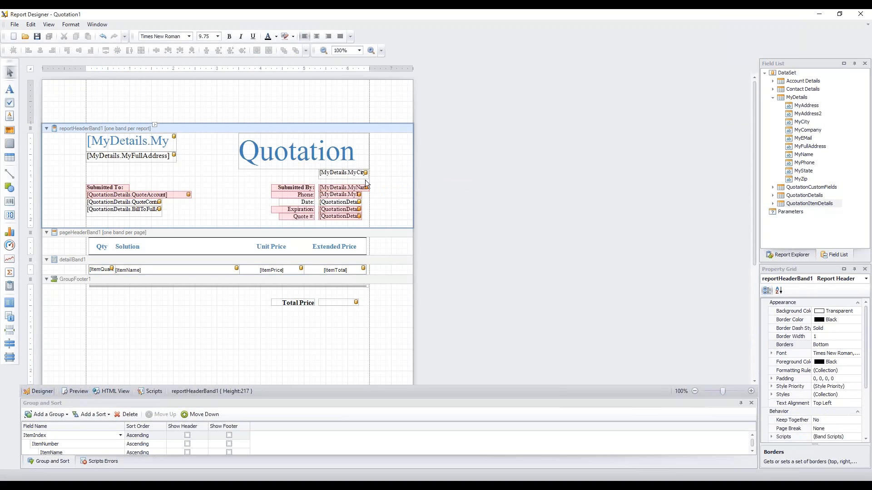
{"action": "left_click", "coordinate": [342, 175]}
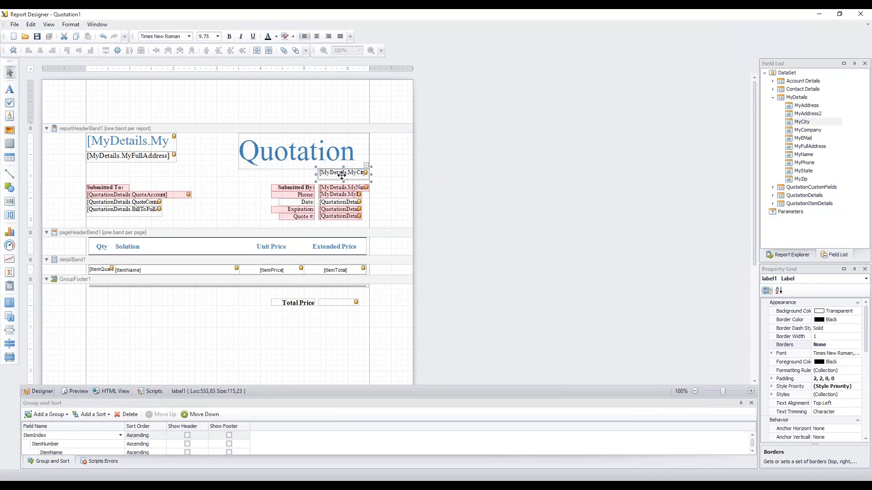
{"action": "key", "text": "Delete"}
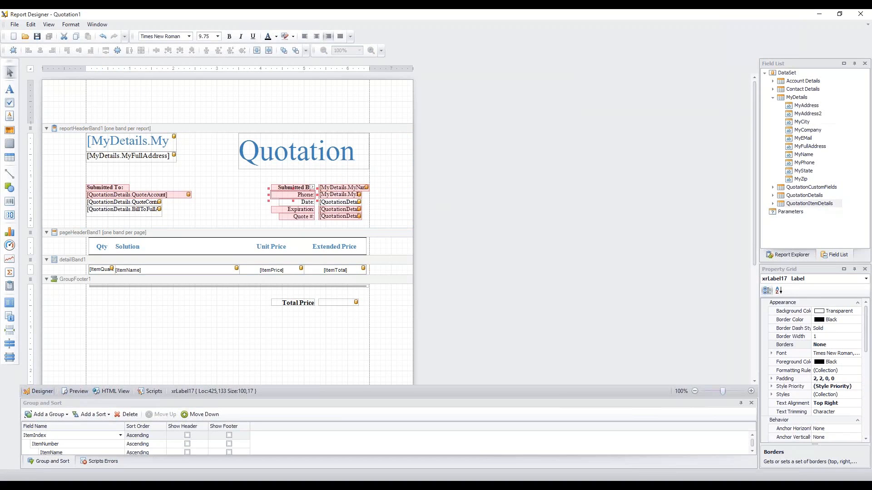
{"action": "left_click", "coordinate": [214, 200]}
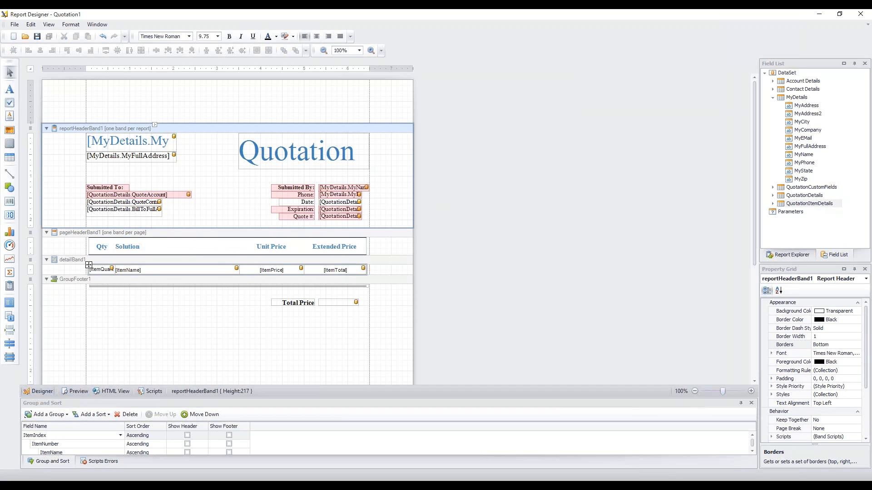
Delete the column heading table from the page header band and the item row table from the detail band
{"action": "left_click", "coordinate": [90, 236]}
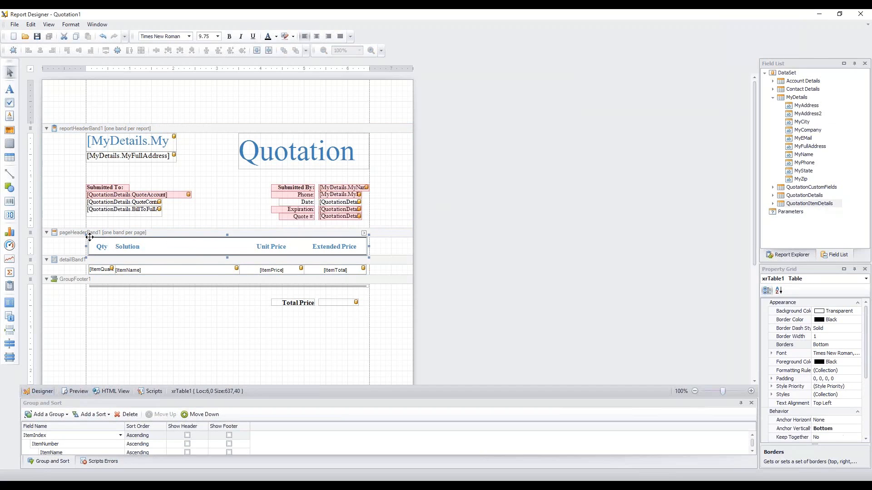
{"action": "key", "text": "Delete"}
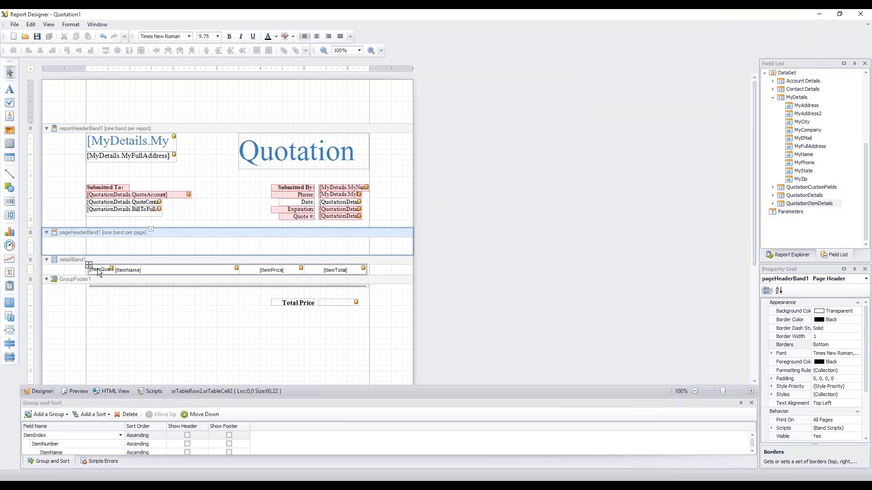
{"action": "left_click", "coordinate": [97, 268]}
{"action": "key", "text": "Escape"}
{"action": "key", "text": "Delete"}
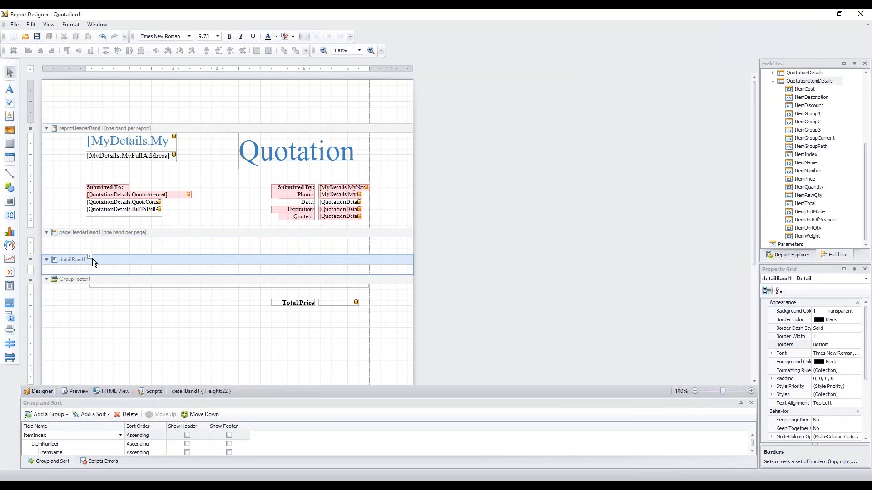
Insert a three-cell table about 357 units wide at the left margin of the page header band and extend it up to the band's top edge
{"action": "left_click", "coordinate": [102, 245]}
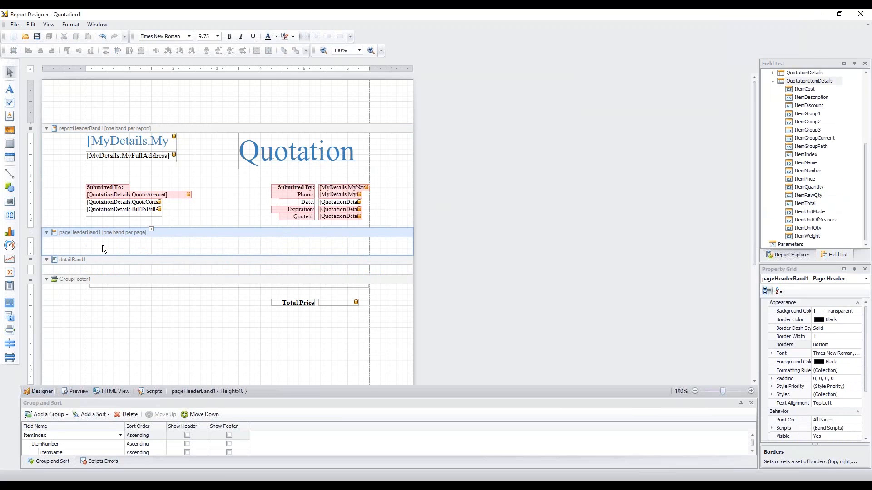
{"action": "left_click", "coordinate": [9, 159]}
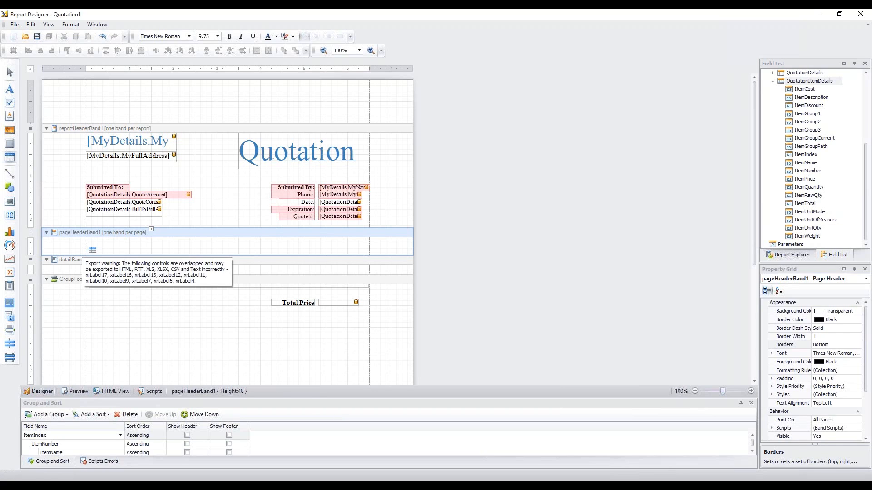
{"action": "left_click_drag", "start_coordinate": [86, 244], "coordinate": [242, 253]}
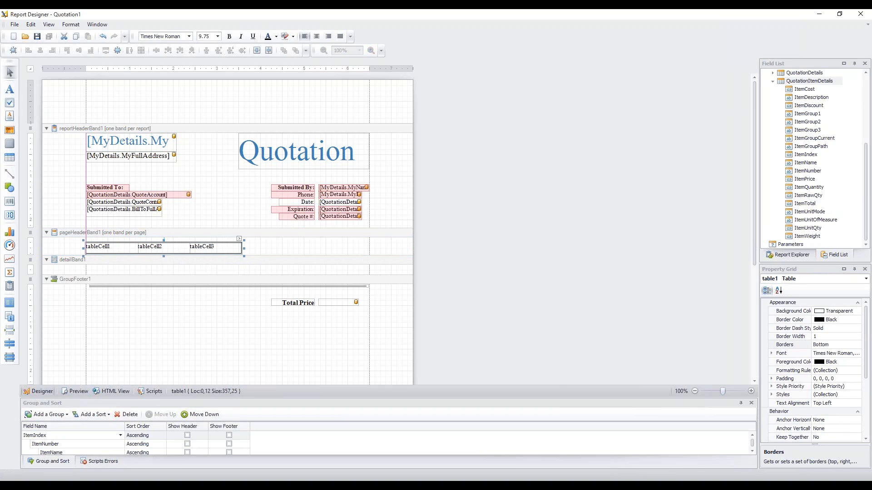
{"action": "left_click_drag", "start_coordinate": [165, 238], "coordinate": [165, 232]}
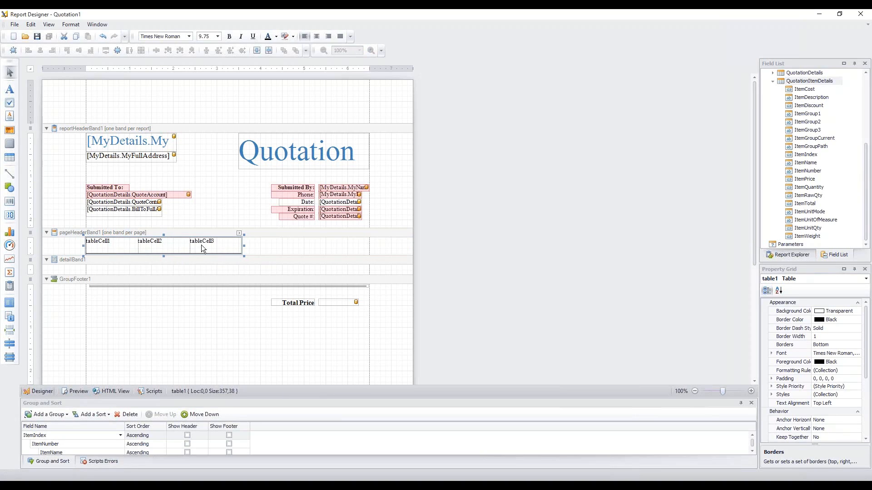
Insert a new column to the left of the last cell in the page header table
{"action": "left_click", "coordinate": [239, 233]}
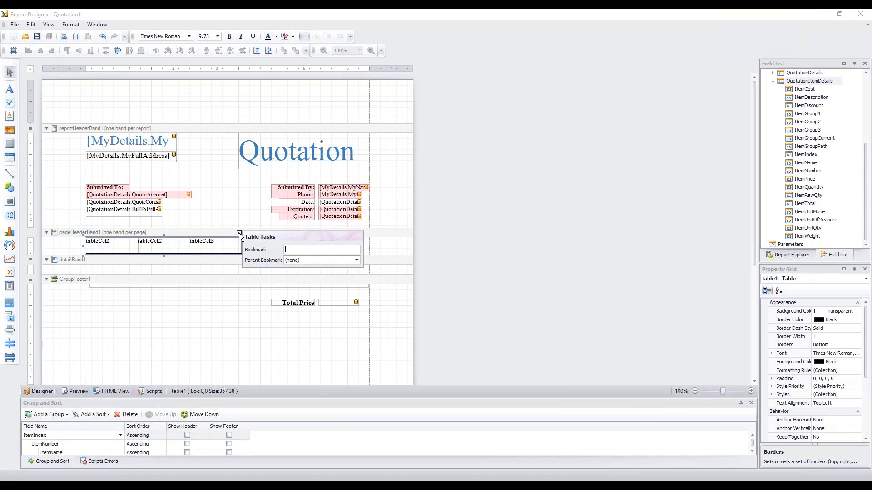
{"action": "left_click", "coordinate": [192, 247]}
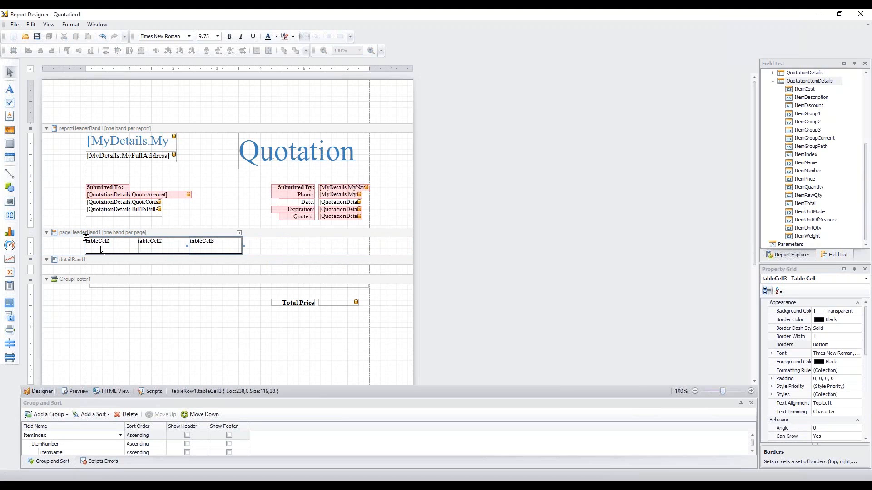
{"action": "right_click", "coordinate": [228, 247]}
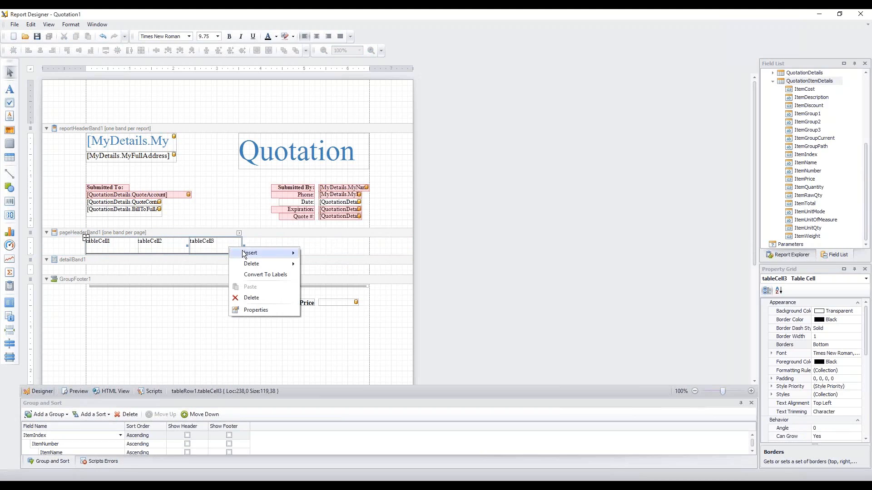
{"action": "mouse_move", "coordinate": [243, 254]}
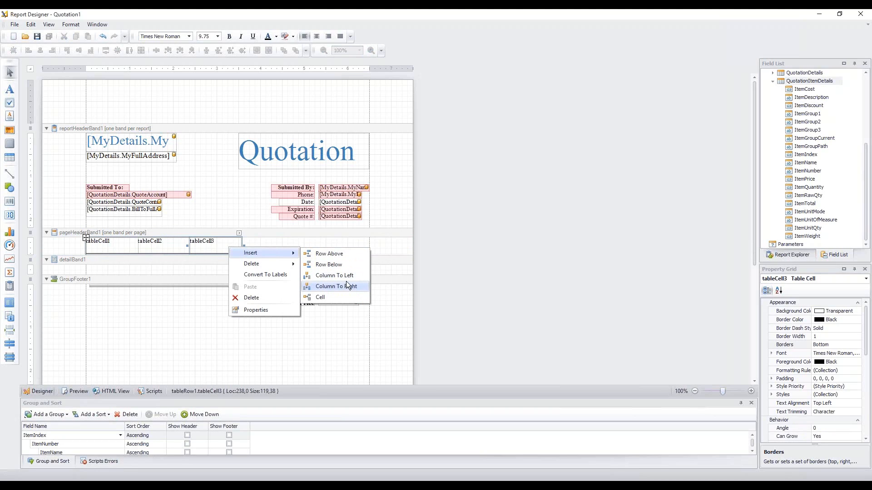
{"action": "left_click", "coordinate": [344, 277]}
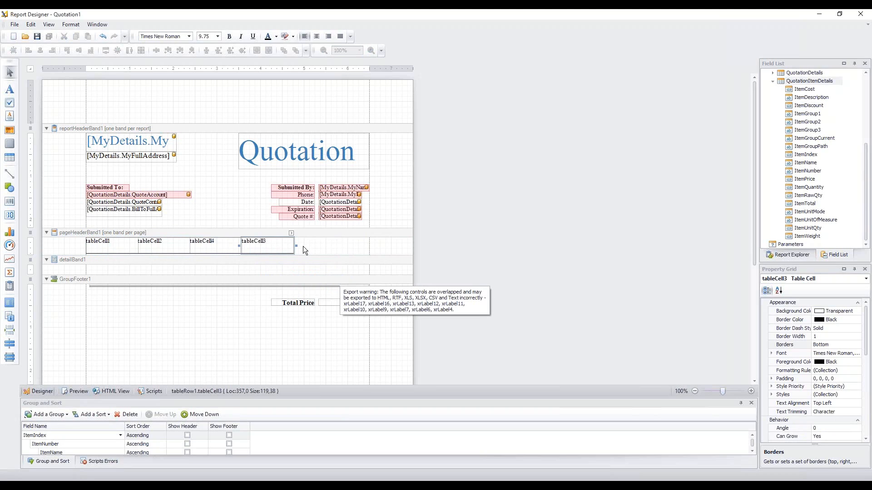
Widen the page header table to the right margin and size its columns to about 184, 199, 150 and 117 units
{"action": "left_click_drag", "start_coordinate": [297, 246], "coordinate": [372, 251]}
{"action": "left_click_drag", "start_coordinate": [240, 246], "coordinate": [318, 248]}
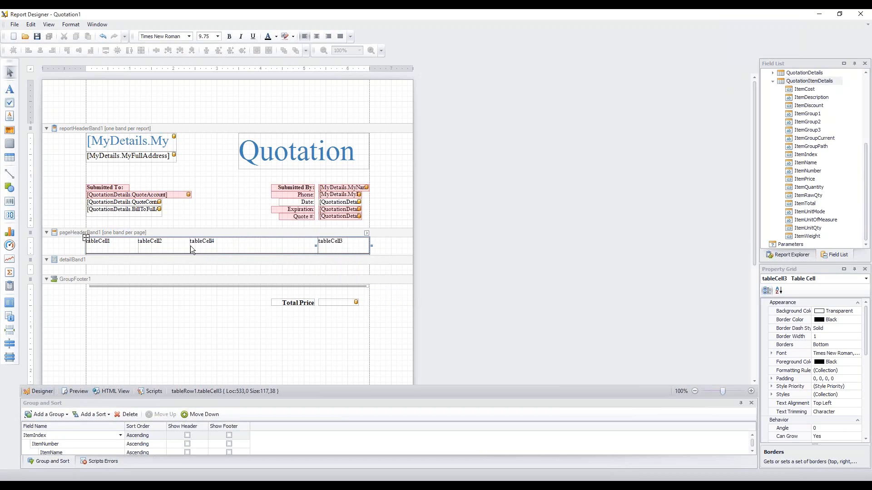
{"action": "left_click_drag", "start_coordinate": [190, 246], "coordinate": [252, 251]}
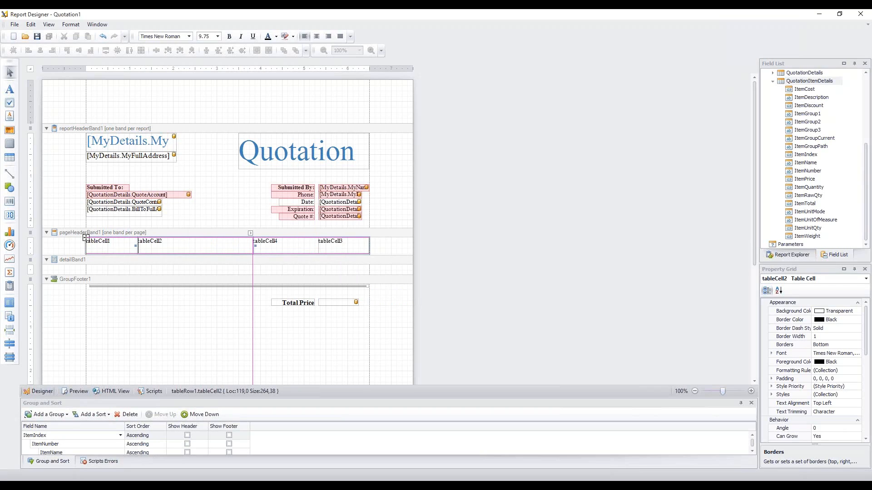
{"action": "left_click_drag", "start_coordinate": [138, 245], "coordinate": [166, 247]}
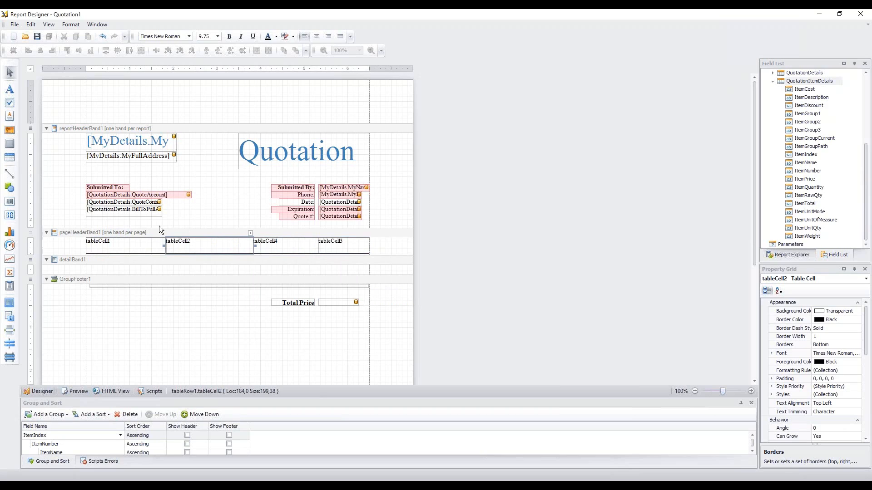
Label the first two cells of the page header table "Qty" and "Solution (Item Name)"
{"action": "double_click", "coordinate": [125, 244]}
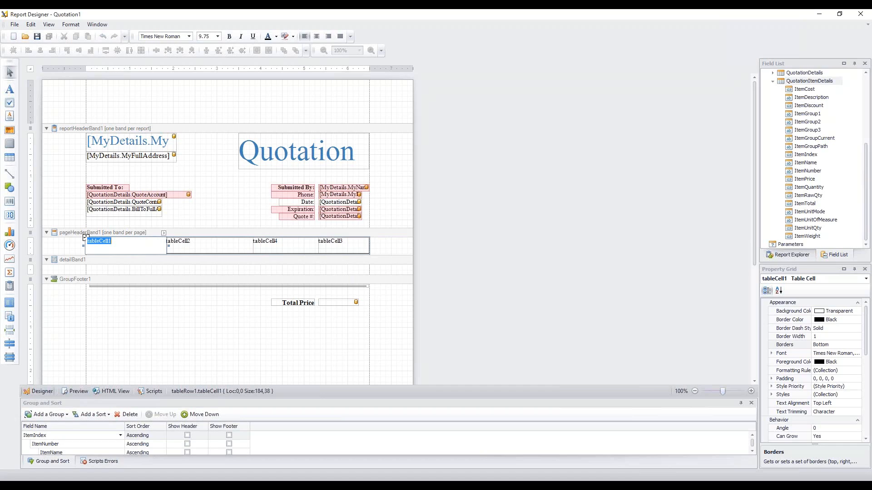
{"action": "type", "text": "Qty"}
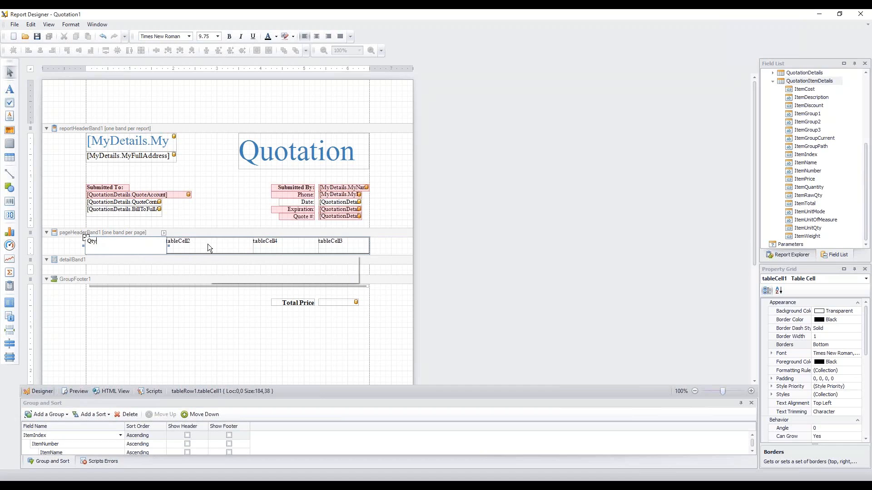
{"action": "double_click", "coordinate": [215, 241]}
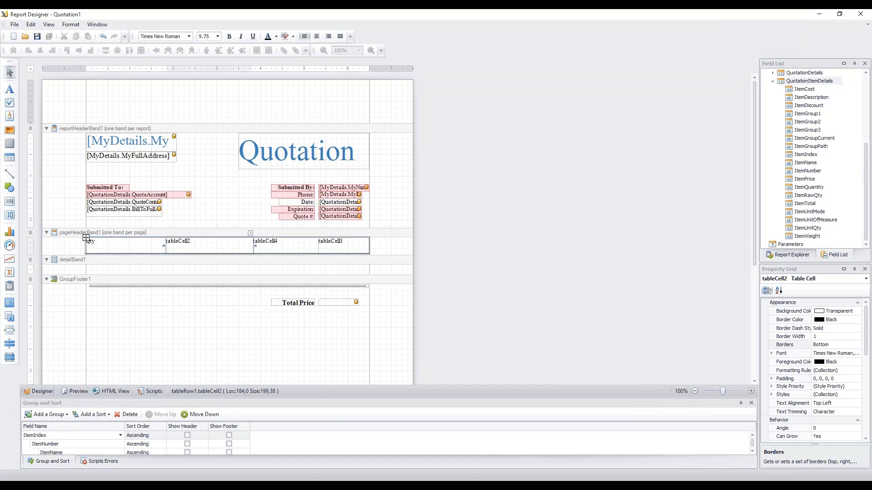
{"action": "type", "text": "Solution"}
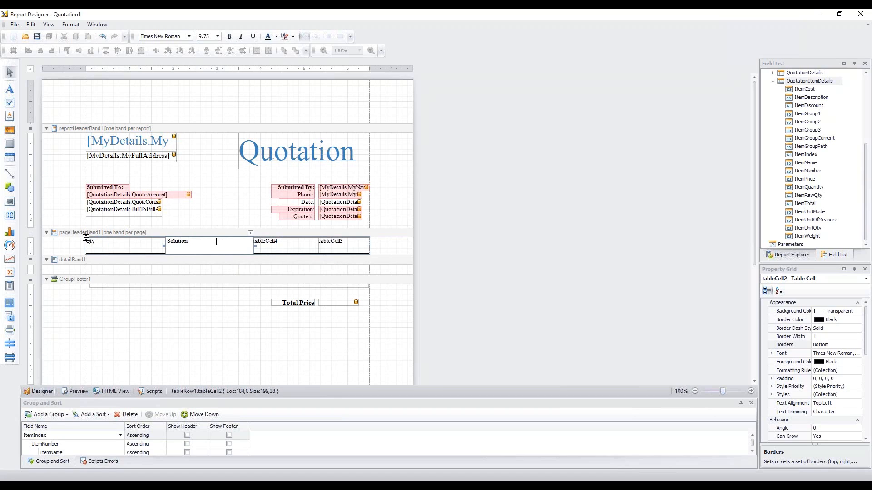
{"action": "type", "text": " (Item Name"}
Label the last two cells of the page header table "Unit Price" and "Extended Price"
{"action": "left_click", "coordinate": [288, 243]}
{"action": "double_click", "coordinate": [287, 243]}
{"action": "left_click_drag", "start_coordinate": [283, 243], "coordinate": [251, 249]}
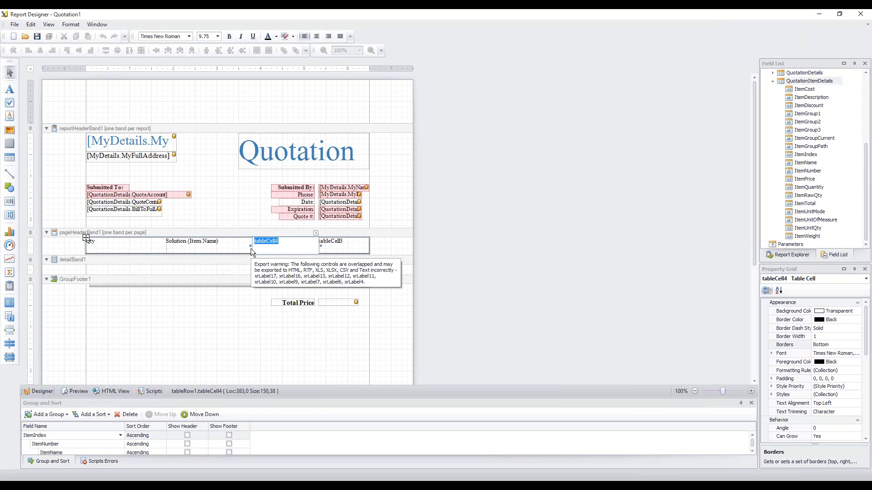
{"action": "type", "text": "Unit Price"}
{"action": "key", "text": "Return"}
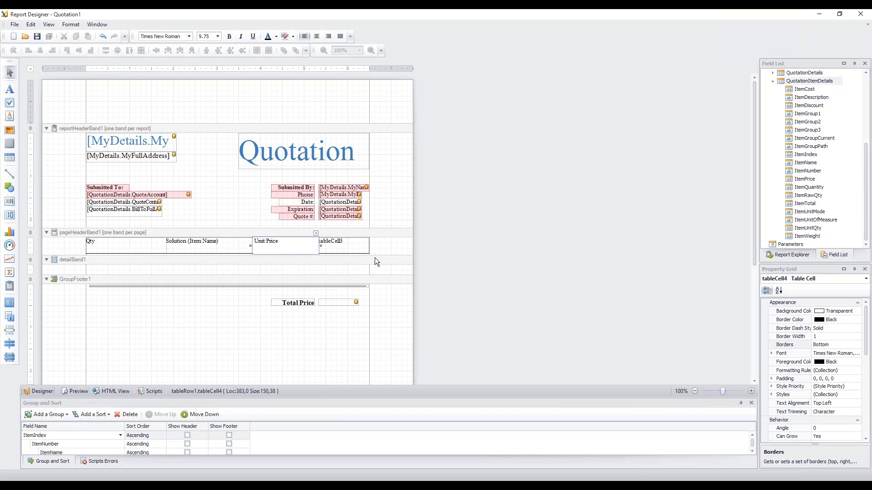
{"action": "double_click", "coordinate": [340, 245]}
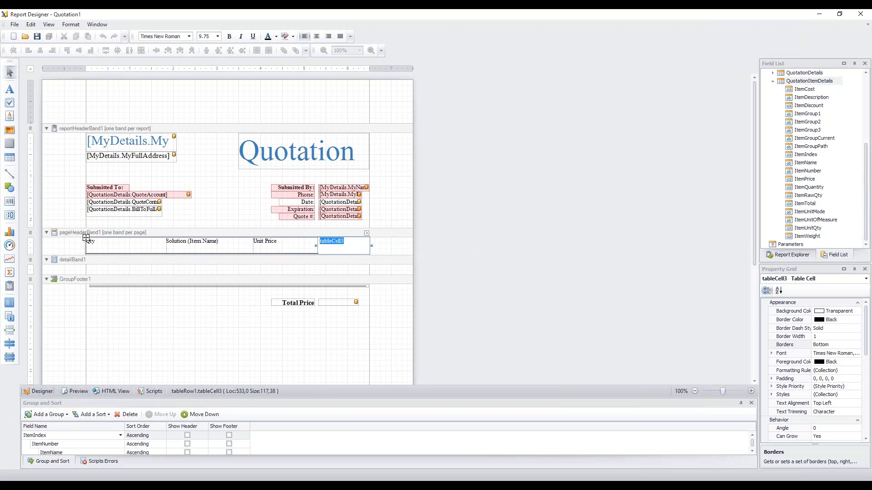
{"action": "type", "text": "Ext"}
{"action": "type", "text": "ende"}
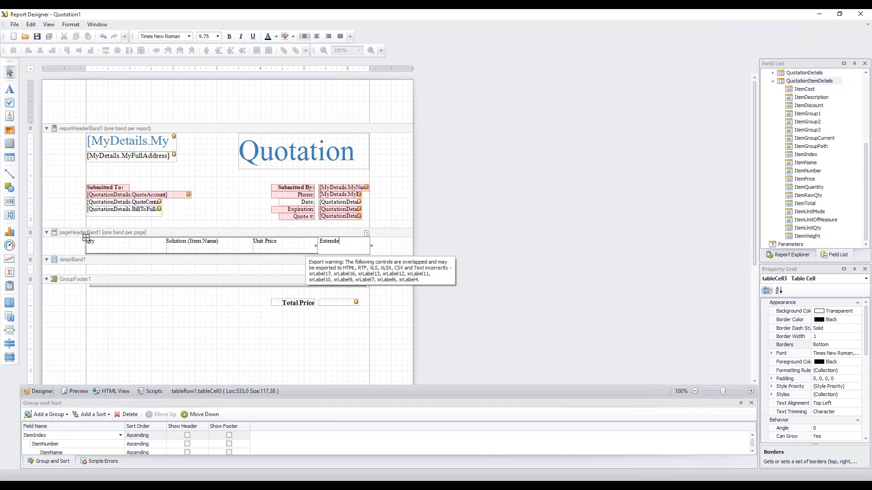
{"action": "type", "text": "d Price"}
{"action": "left_click", "coordinate": [386, 251]}
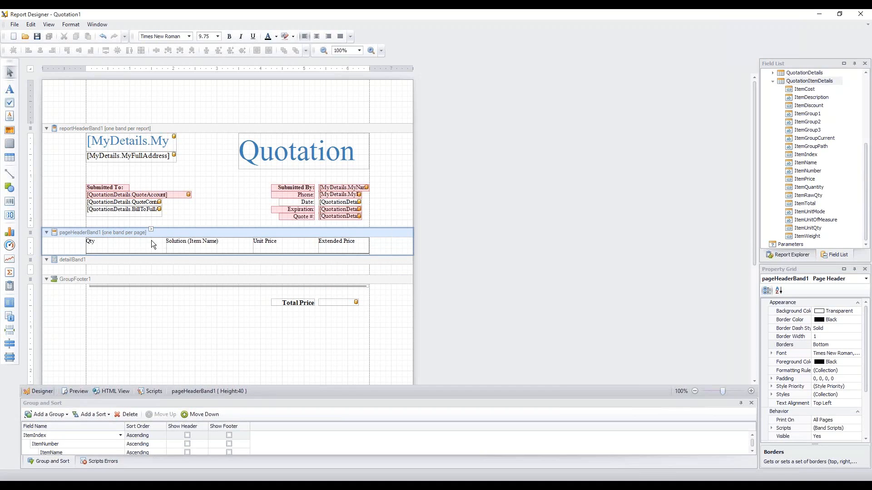
Format the whole heading table as centered, bold, underlined text at font size 12
{"action": "left_click", "coordinate": [87, 236]}
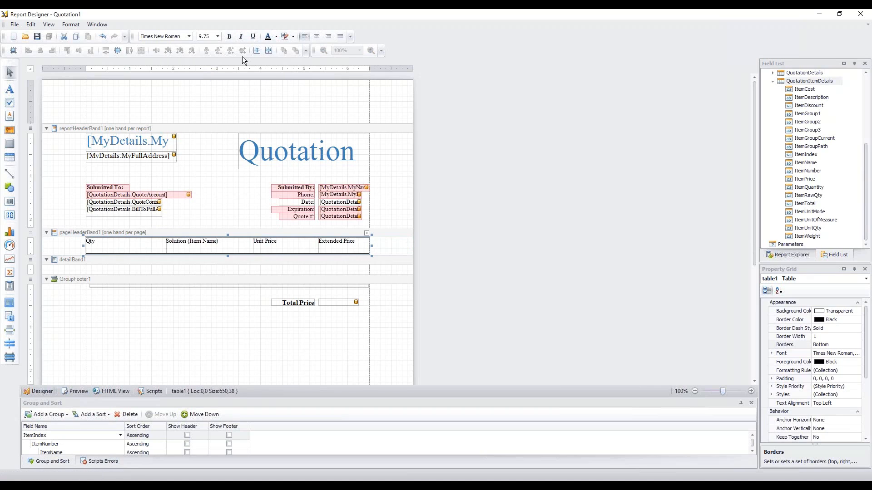
{"action": "left_click", "coordinate": [315, 37]}
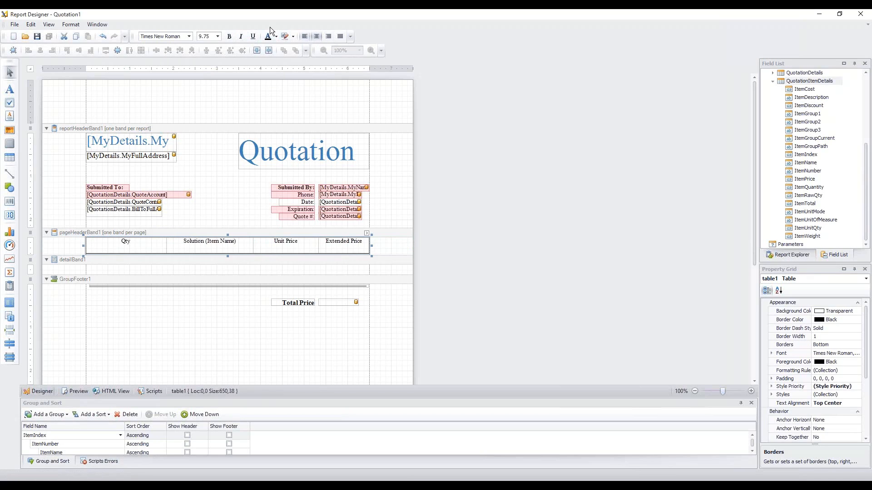
{"action": "left_click", "coordinate": [230, 37]}
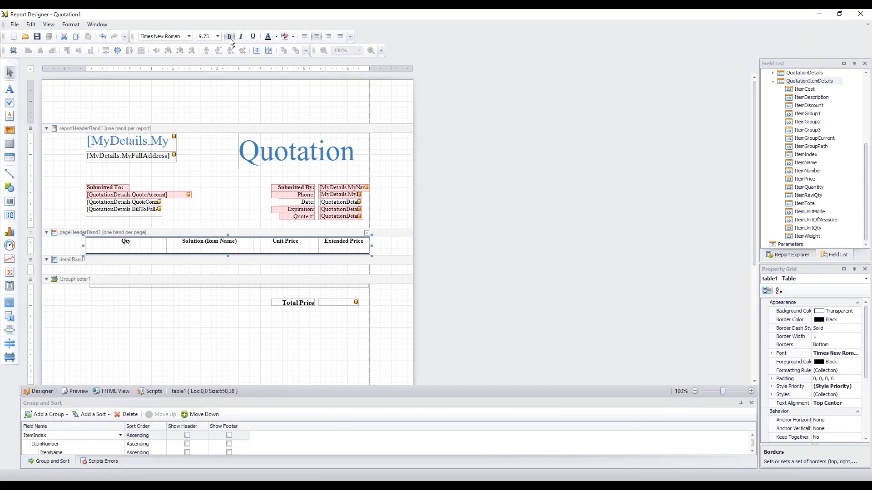
{"action": "left_click", "coordinate": [255, 37]}
{"action": "left_click", "coordinate": [217, 37]}
{"action": "left_click", "coordinate": [204, 71]}
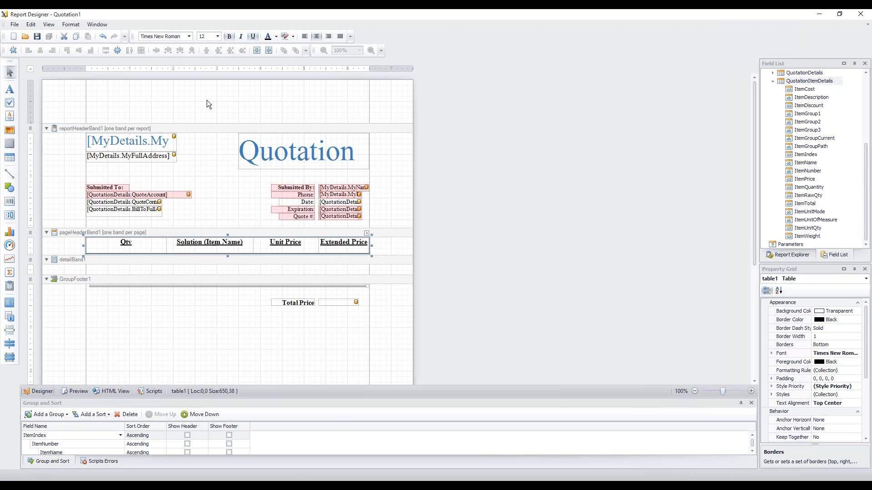
{"action": "left_click", "coordinate": [397, 246]}
Resize the heading columns so Qty is about 126, Solution (Item Name) about 212 and Unit Price about 160 units wide
{"action": "left_click", "coordinate": [161, 247]}
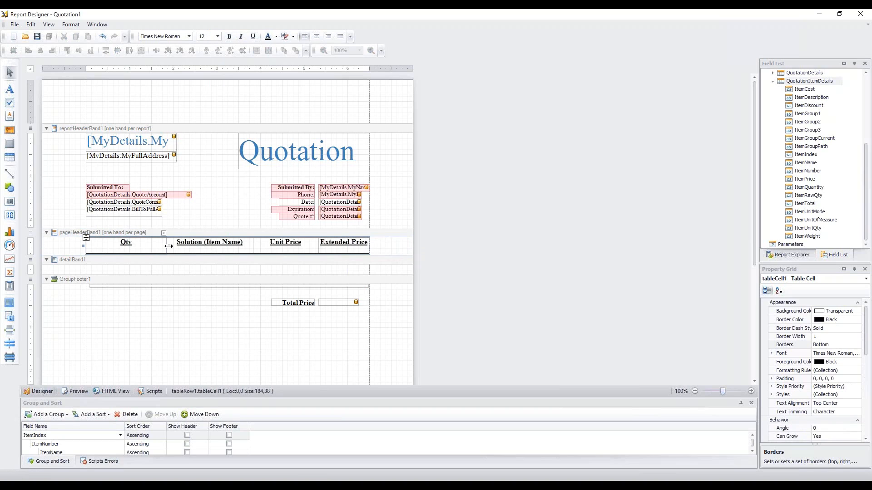
{"action": "left_click_drag", "start_coordinate": [167, 248], "coordinate": [142, 249]}
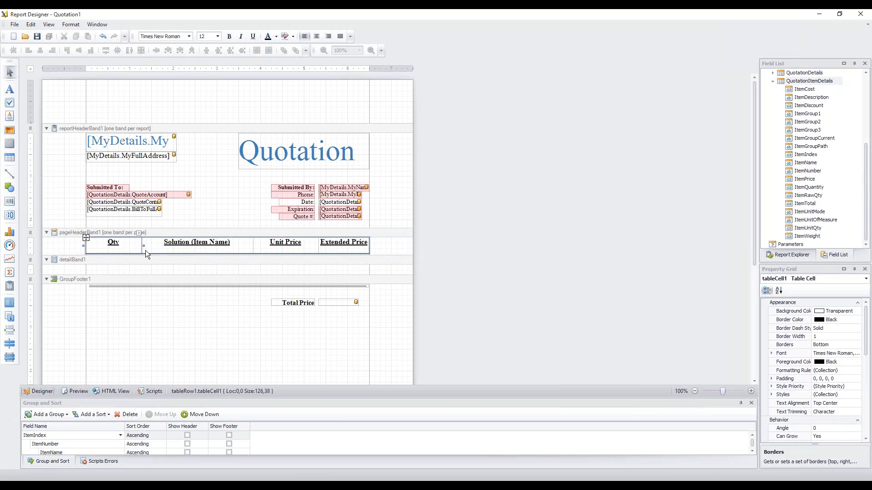
{"action": "left_click", "coordinate": [252, 244]}
{"action": "left_click_drag", "start_coordinate": [253, 244], "coordinate": [233, 245]}
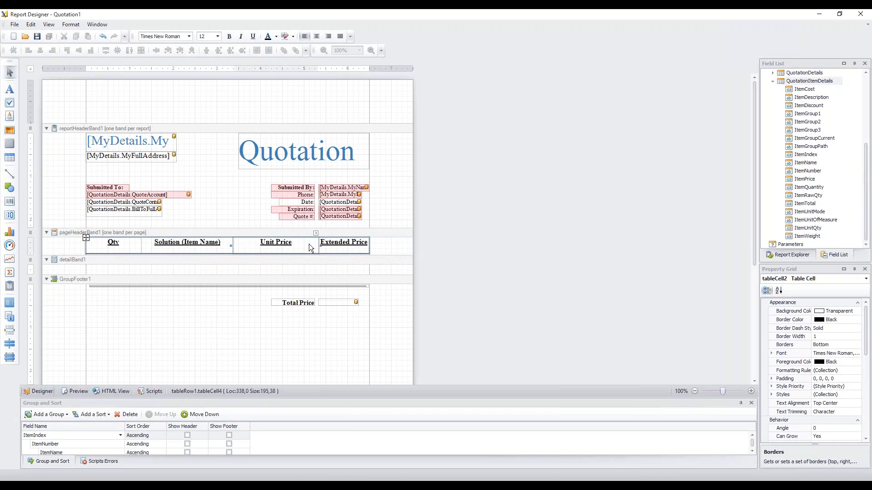
{"action": "left_click_drag", "start_coordinate": [317, 244], "coordinate": [305, 248]}
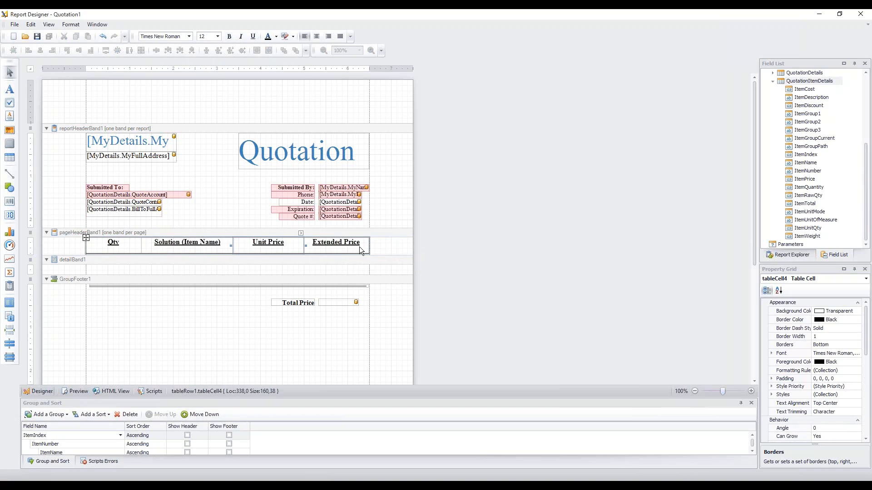
Set the background color of the whole page header heading table to LightGray
{"action": "left_click", "coordinate": [86, 239]}
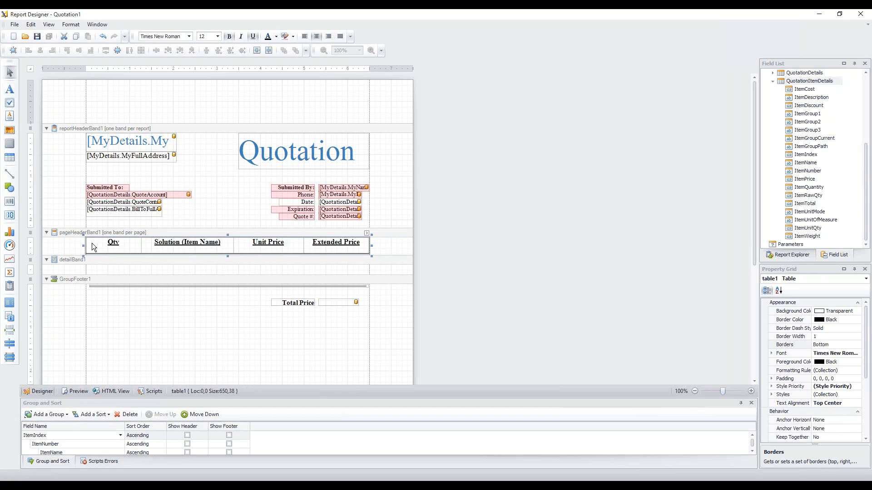
{"action": "key", "text": "Escape"}
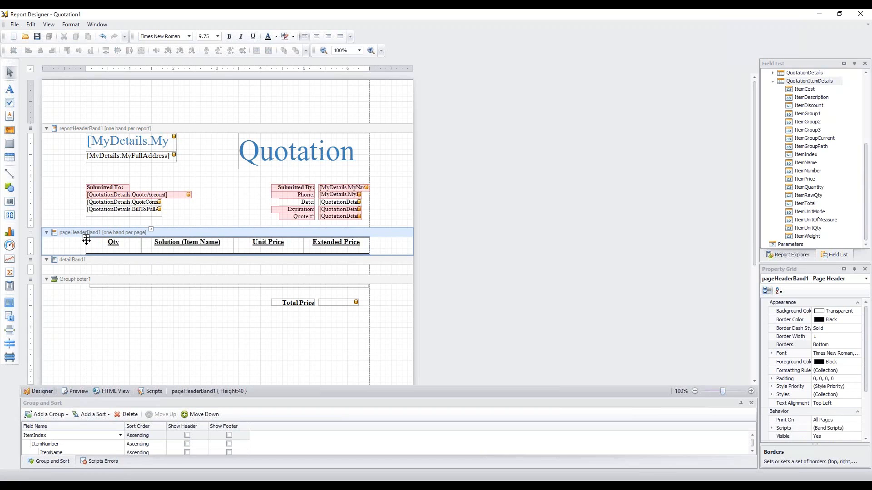
{"action": "left_click", "coordinate": [87, 238]}
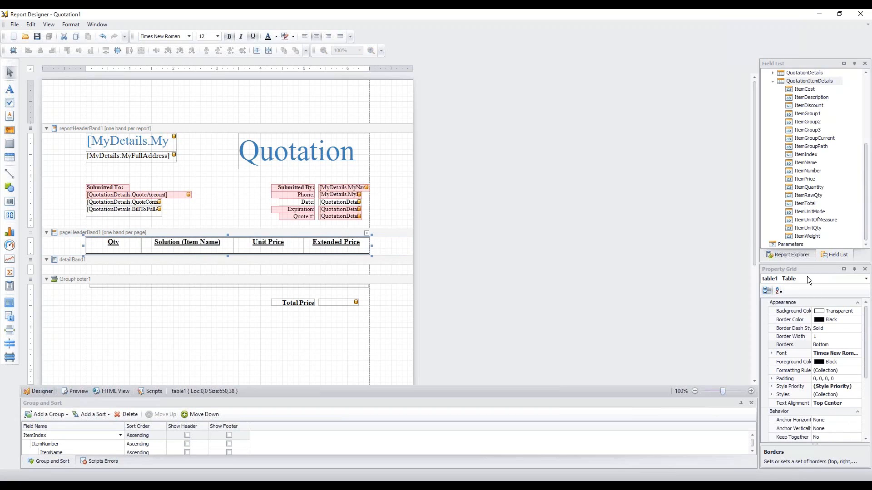
{"action": "left_click", "coordinate": [858, 313]}
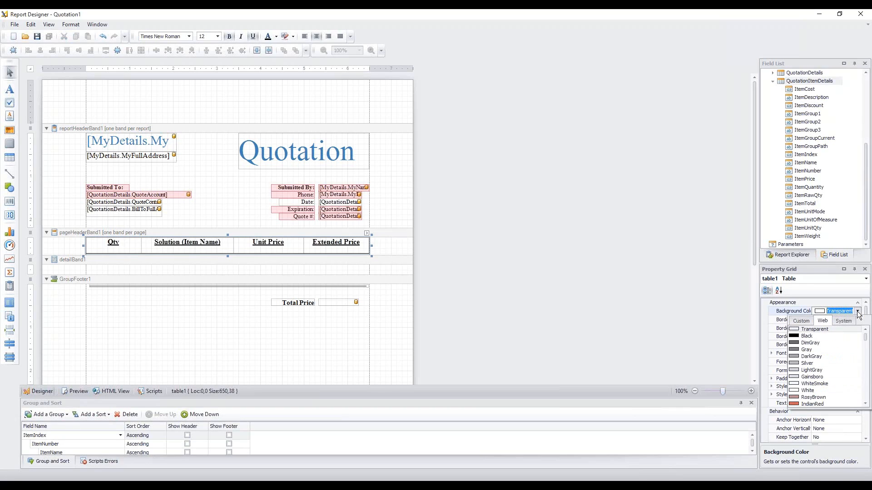
{"action": "left_click", "coordinate": [812, 370]}
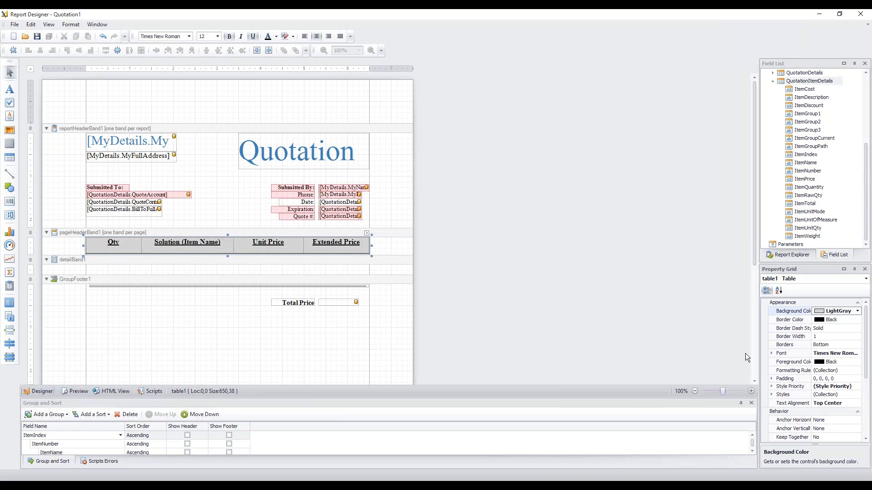
Set the heading table's background color to SkyBlue
{"action": "left_click", "coordinate": [858, 311]}
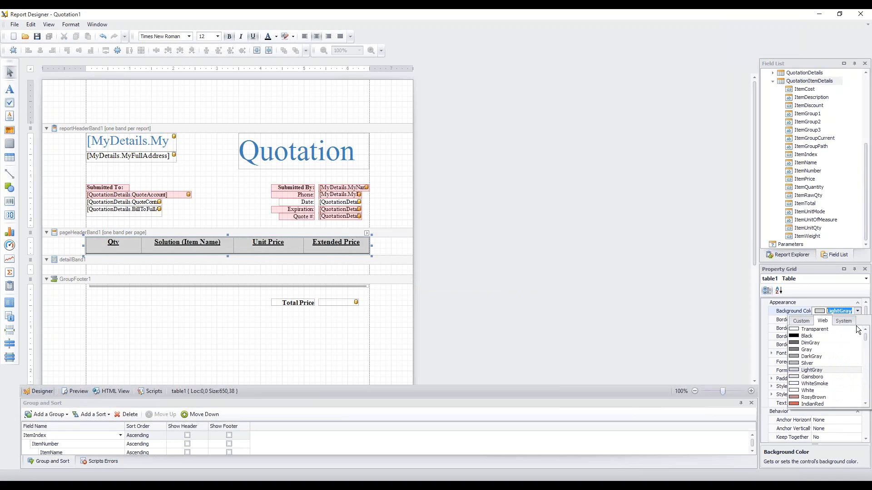
{"action": "left_click_drag", "start_coordinate": [866, 343], "coordinate": [868, 387]}
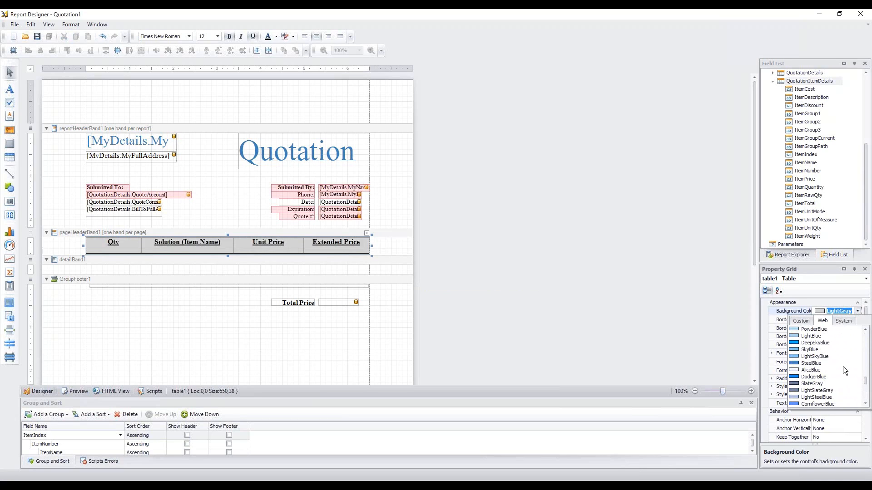
{"action": "left_click", "coordinate": [817, 356]}
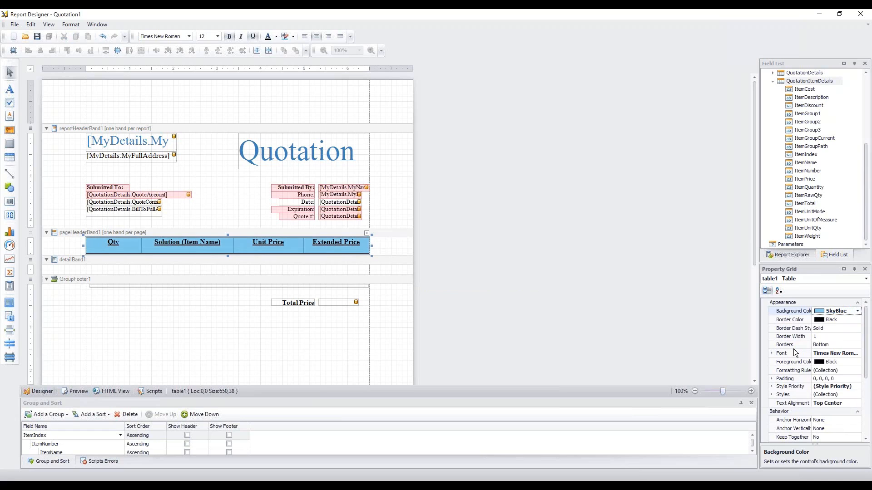
{"action": "left_click", "coordinate": [445, 309]}
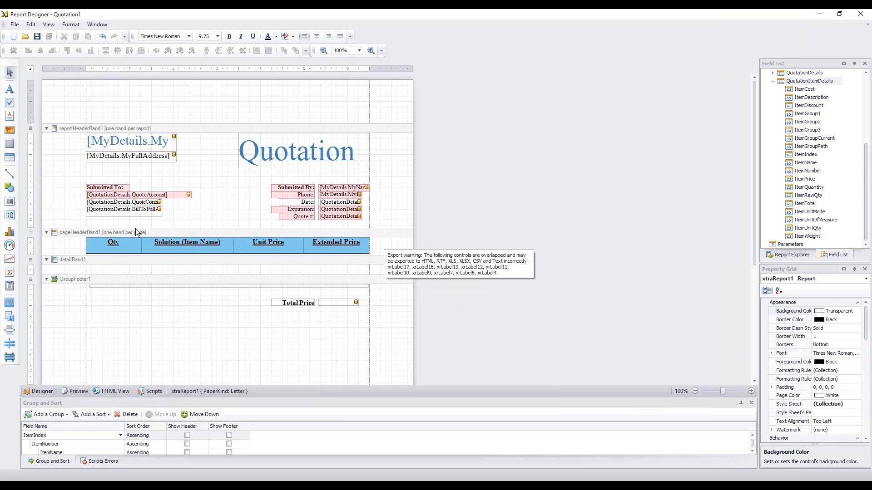
{"action": "left_click", "coordinate": [89, 243]}
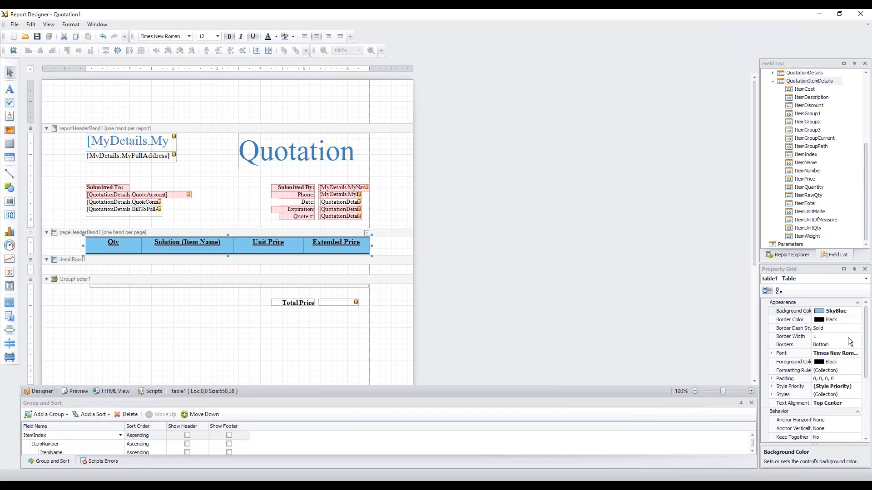
{"action": "left_click", "coordinate": [394, 248]}
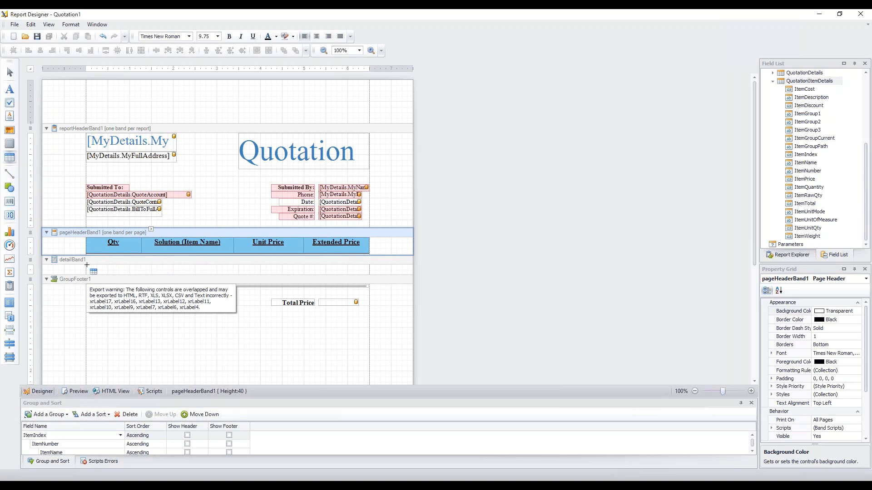
Draw a three-column table about 420 by 21 units in the detail band and insert a column before its last one
{"action": "left_click_drag", "start_coordinate": [87, 264], "coordinate": [269, 273]}
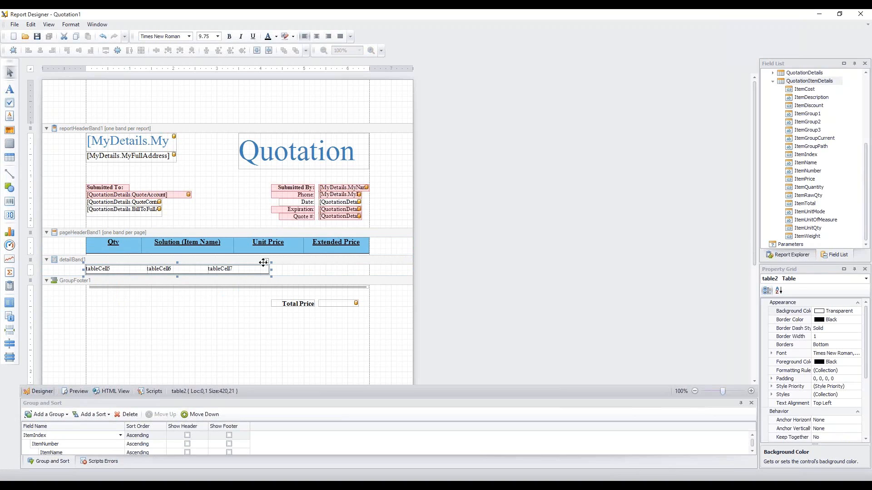
{"action": "right_click", "coordinate": [261, 271]}
{"action": "mouse_move", "coordinate": [279, 276]}
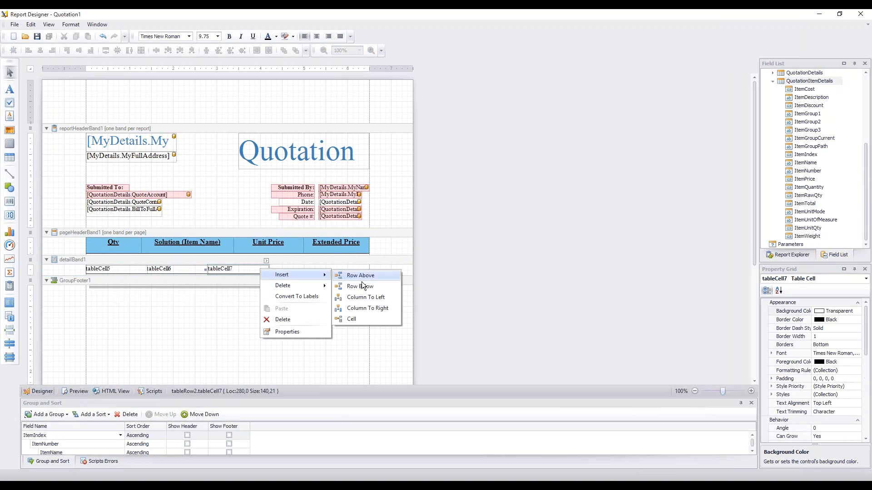
{"action": "left_click", "coordinate": [370, 296]}
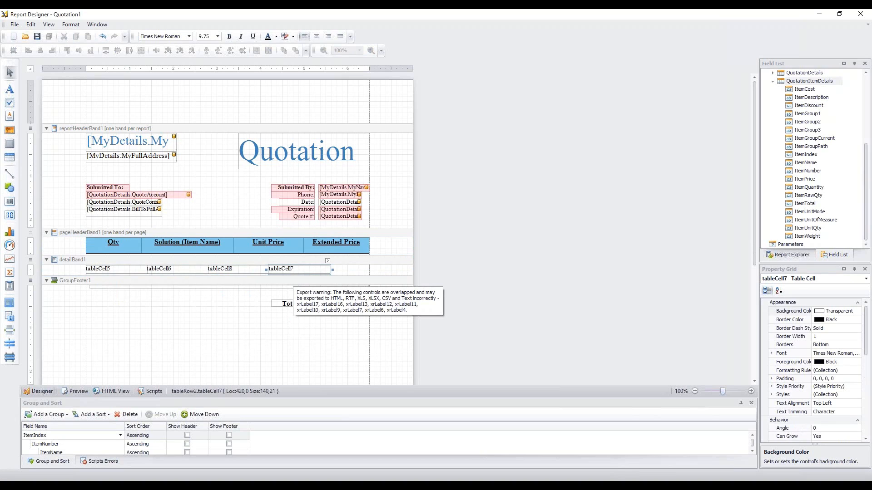
Align the detail table's columns with the headings, making them about 126, 212, 160 and 151 units wide
{"action": "left_click_drag", "start_coordinate": [333, 270], "coordinate": [371, 271]}
{"action": "left_click_drag", "start_coordinate": [268, 273], "coordinate": [303, 273]}
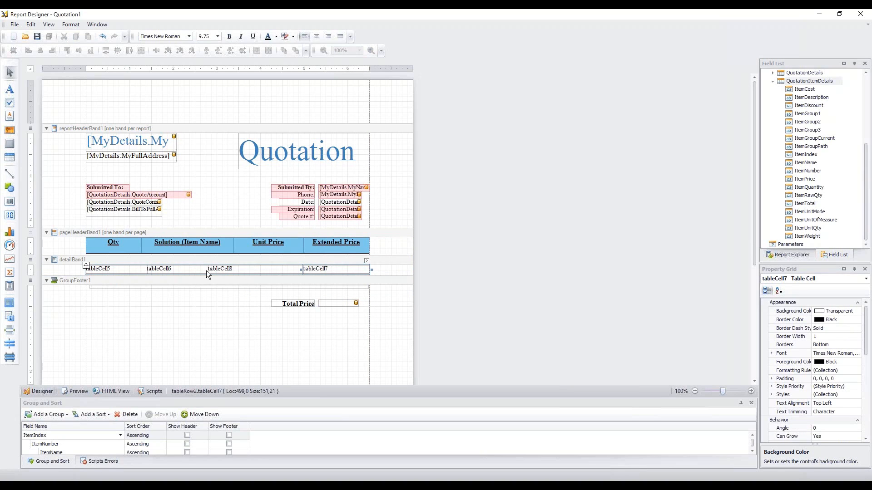
{"action": "left_click_drag", "start_coordinate": [208, 271], "coordinate": [234, 271]}
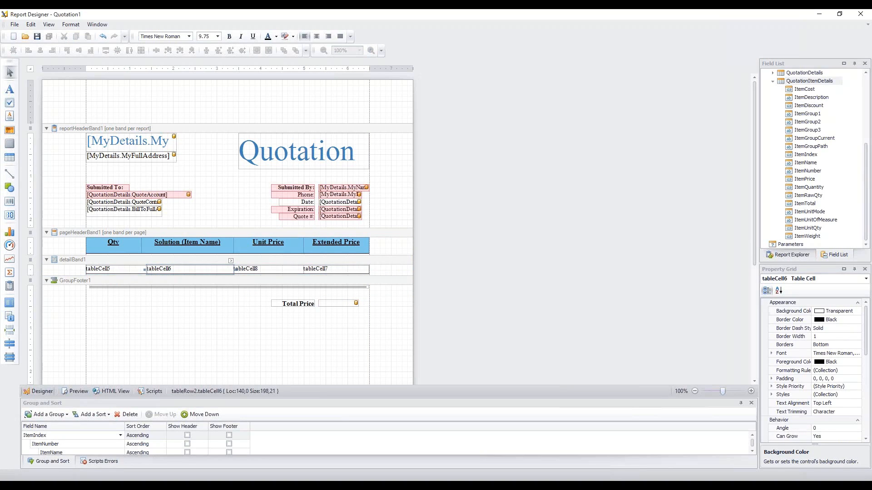
{"action": "left_click_drag", "start_coordinate": [147, 268], "coordinate": [140, 268]}
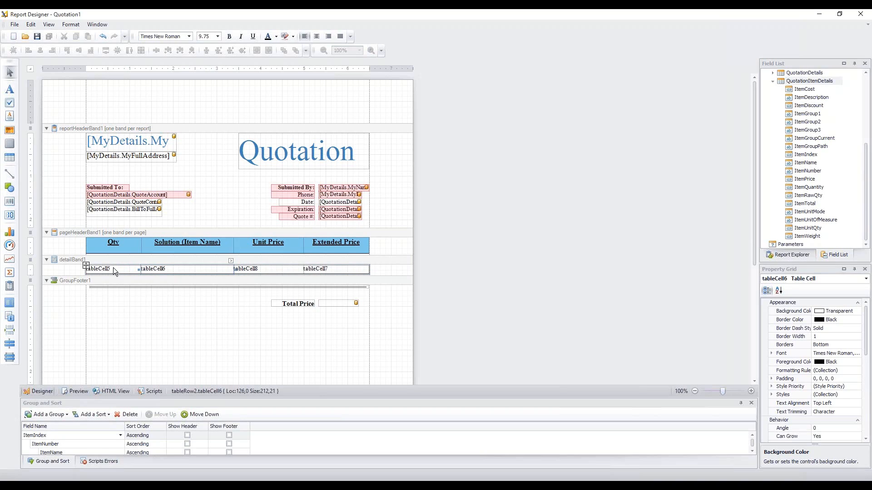
Center the text of the whole detail band table
{"action": "left_click", "coordinate": [84, 265]}
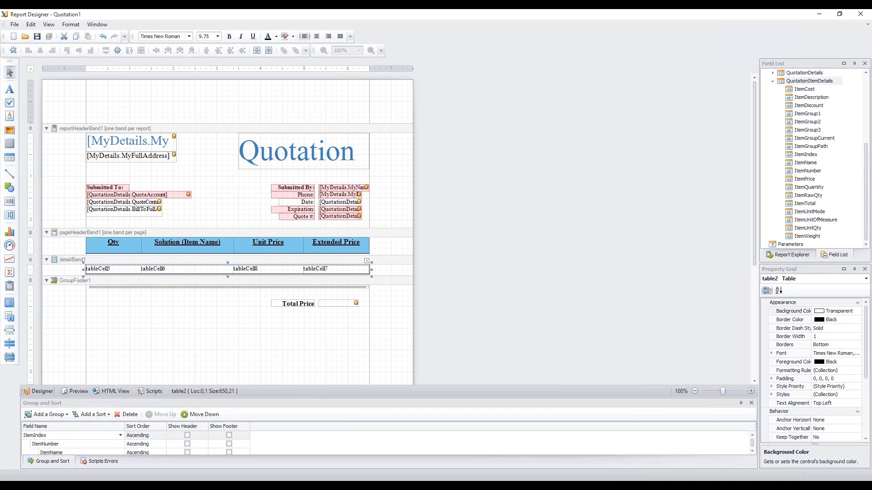
{"action": "left_click", "coordinate": [316, 36]}
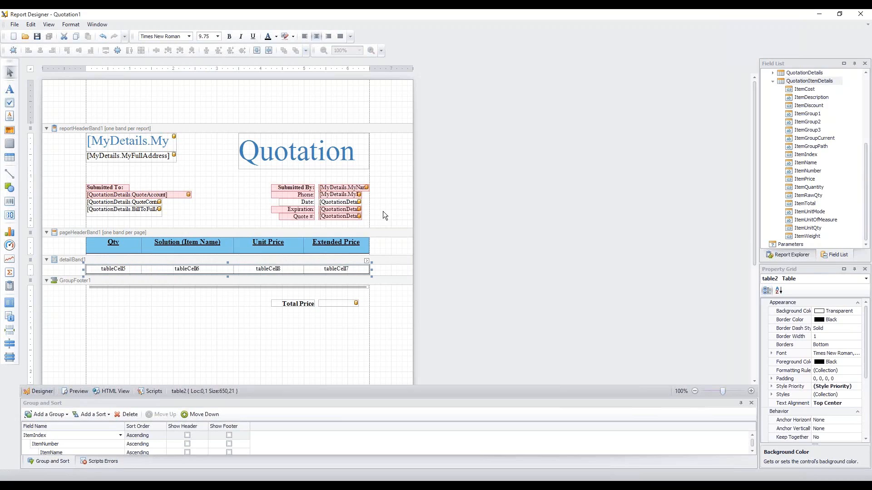
{"action": "left_click", "coordinate": [398, 249]}
{"action": "left_click", "coordinate": [456, 287]}
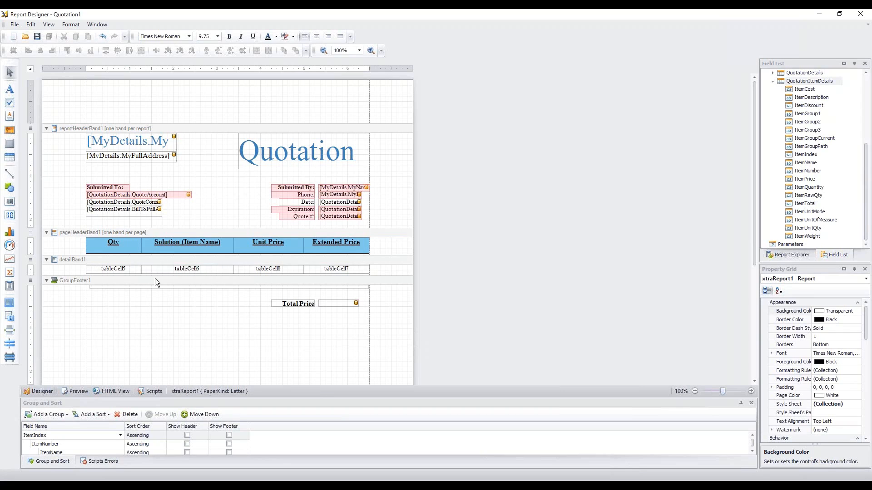
Bind the detail table cell under Qty to the ItemQuantity field of QuotationItemDetails
{"action": "left_click", "coordinate": [123, 269]}
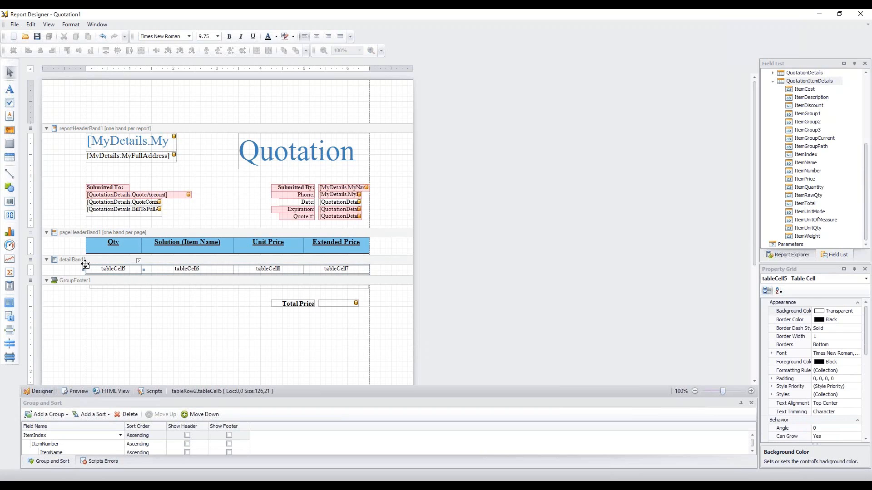
{"action": "left_click", "coordinate": [139, 261]}
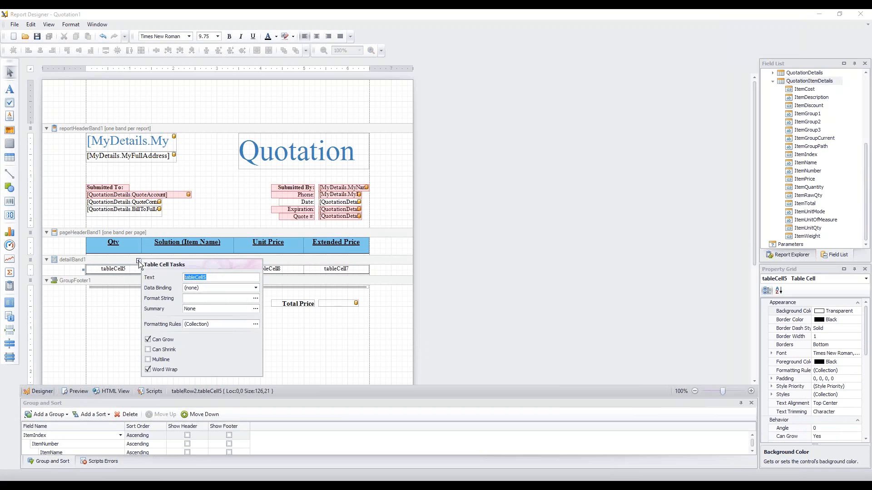
{"action": "left_click", "coordinate": [256, 289]}
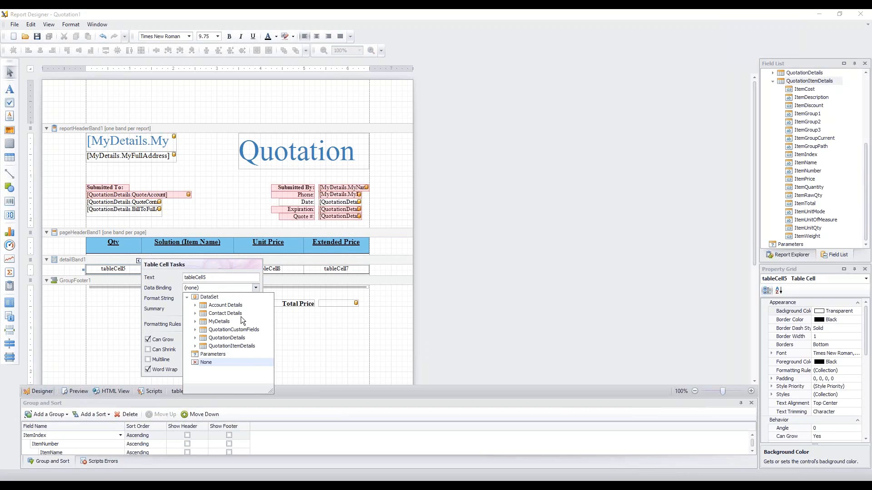
{"action": "left_click", "coordinate": [195, 346]}
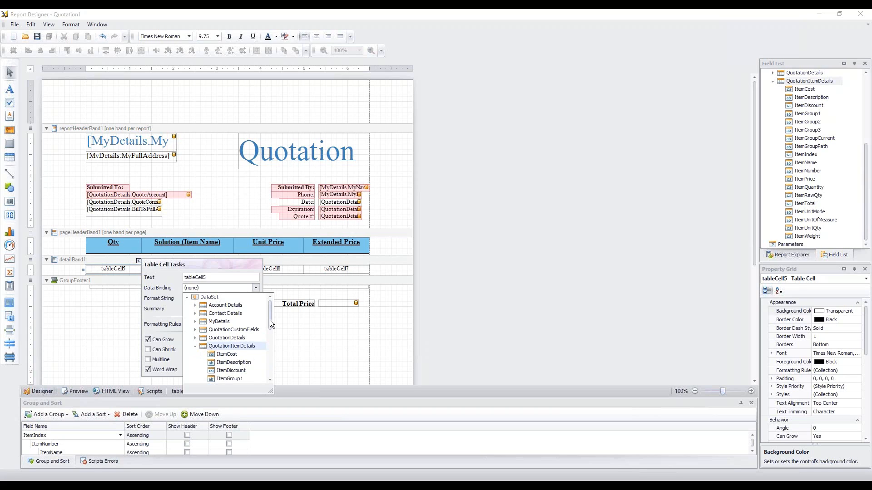
{"action": "left_click_drag", "start_coordinate": [270, 320], "coordinate": [265, 352]}
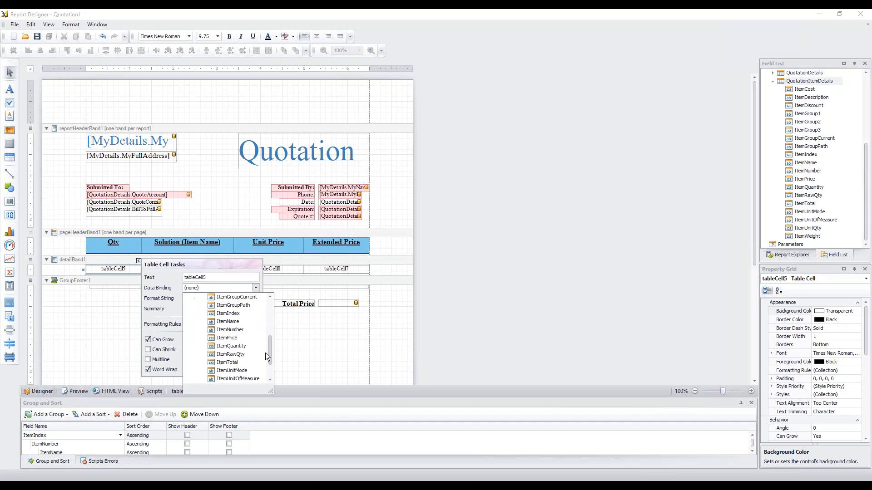
{"action": "left_click", "coordinate": [243, 345]}
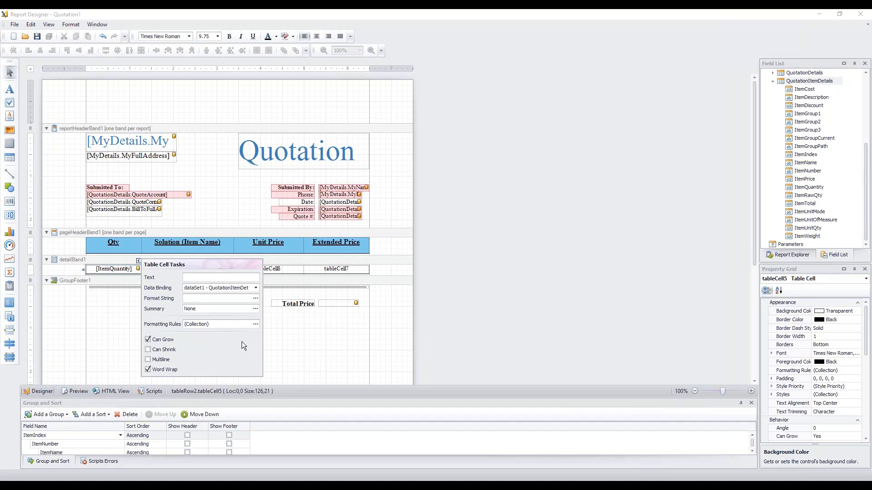
{"action": "left_click", "coordinate": [313, 361]}
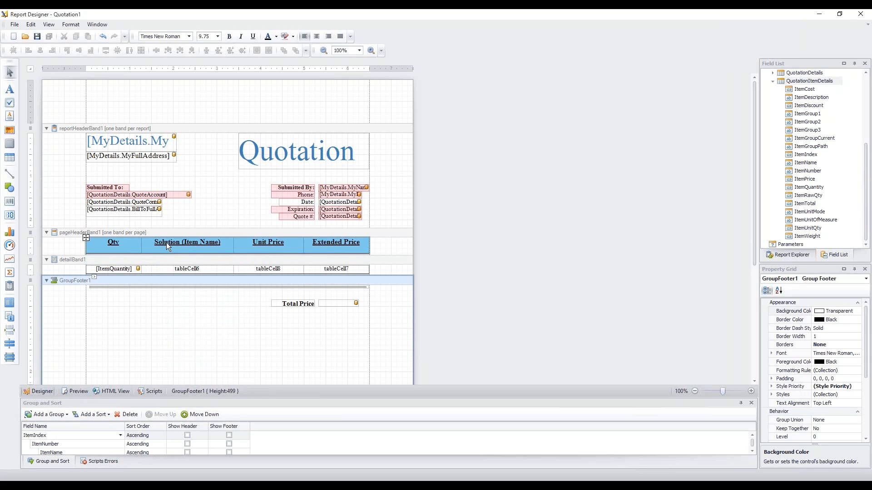
Bind the detail table cell under Solution (Item Name) to the ItemName field of QuotationItemDetails
{"action": "left_click", "coordinate": [224, 270]}
{"action": "left_click", "coordinate": [231, 261]}
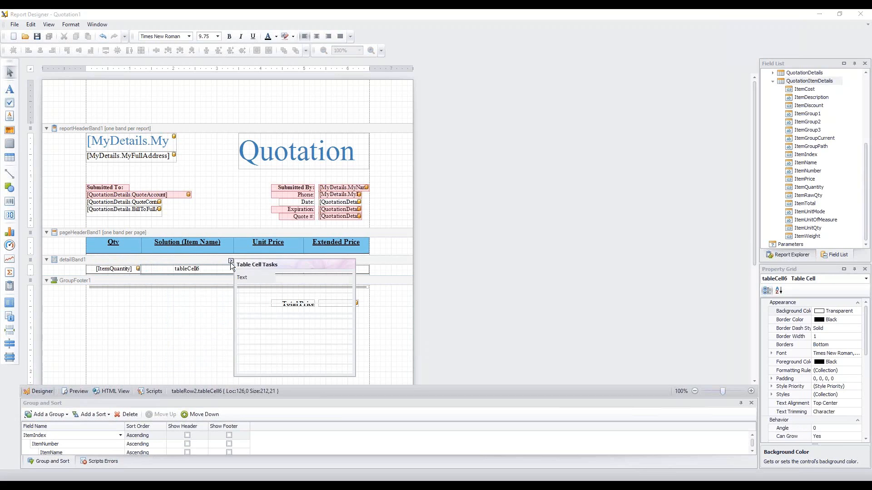
{"action": "left_click", "coordinate": [347, 288]}
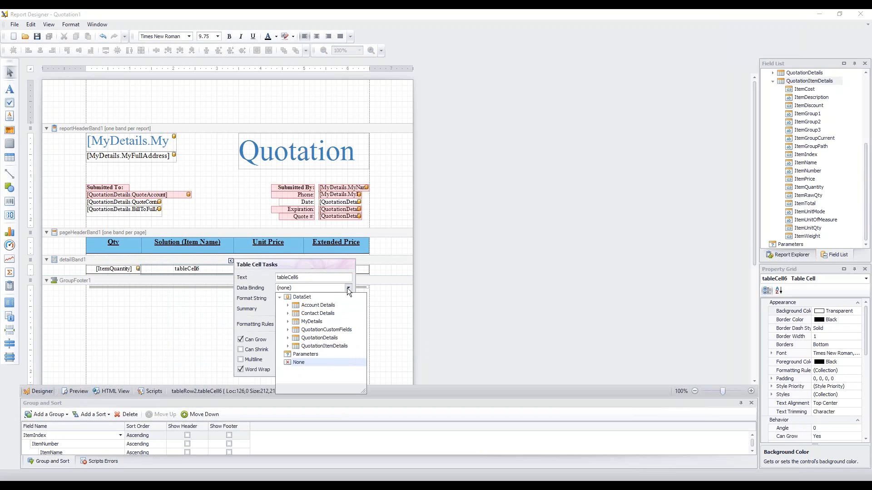
{"action": "left_click", "coordinate": [288, 347]}
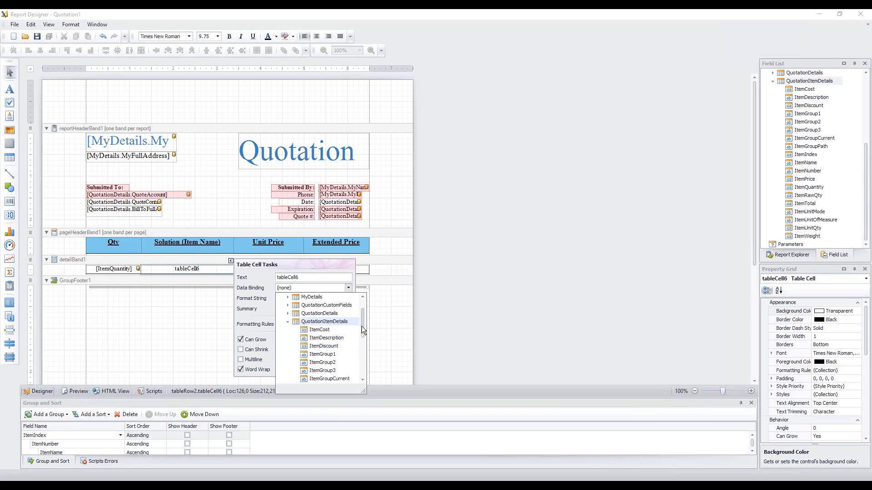
{"action": "left_click_drag", "start_coordinate": [362, 326], "coordinate": [337, 351]}
{"action": "left_click", "coordinate": [313, 363]}
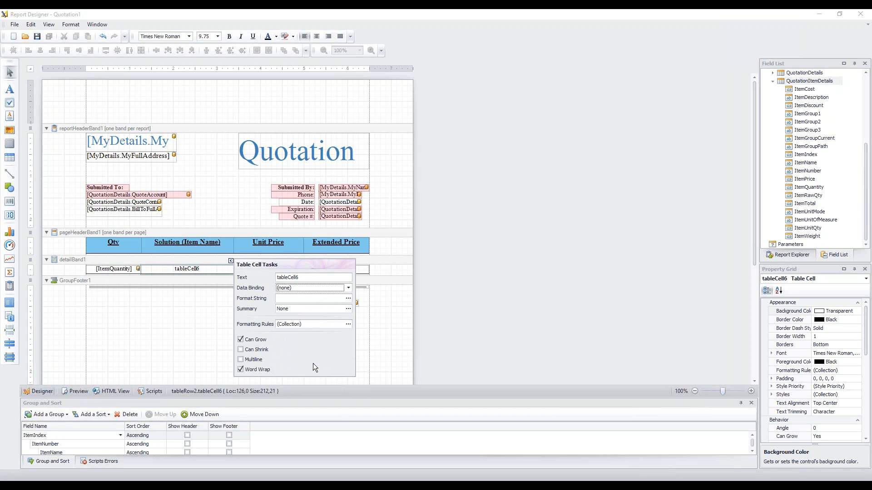
{"action": "left_click", "coordinate": [188, 344]}
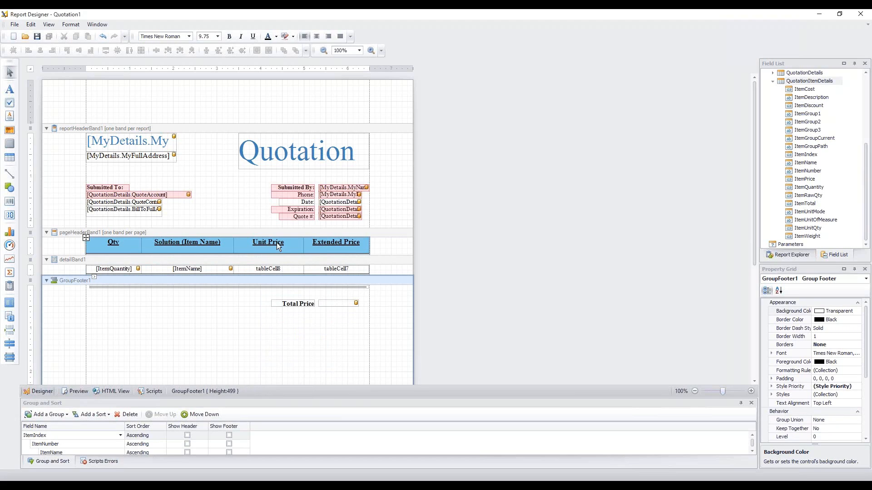
Bind the detail table cell under Unit Price to the ItemPrice field of QuotationItemDetails
{"action": "left_click", "coordinate": [271, 269]}
{"action": "left_click", "coordinate": [301, 261]}
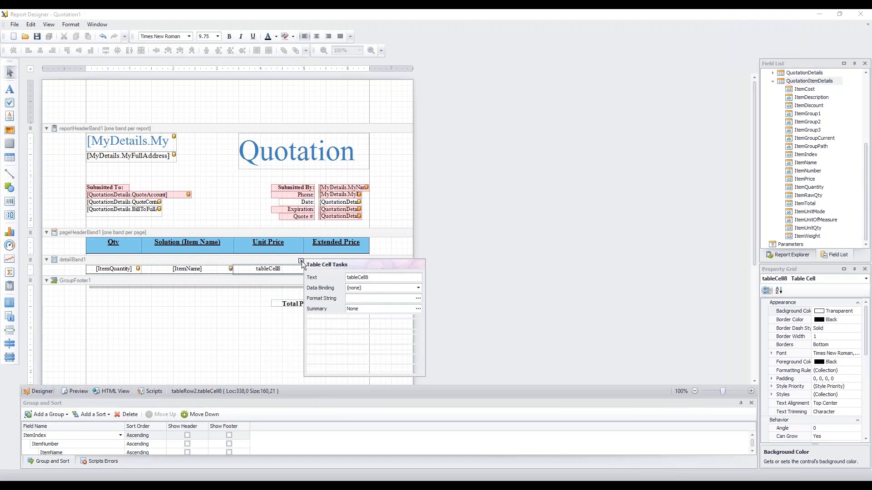
{"action": "left_click", "coordinate": [418, 289]}
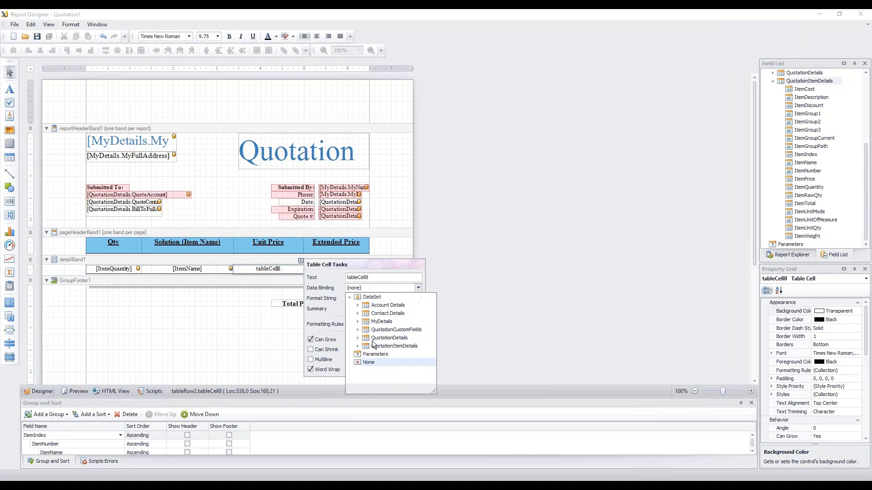
{"action": "left_click", "coordinate": [358, 346]}
{"action": "scroll", "coordinate": [414, 334], "scroll_direction": "down", "scroll_amount": 1}
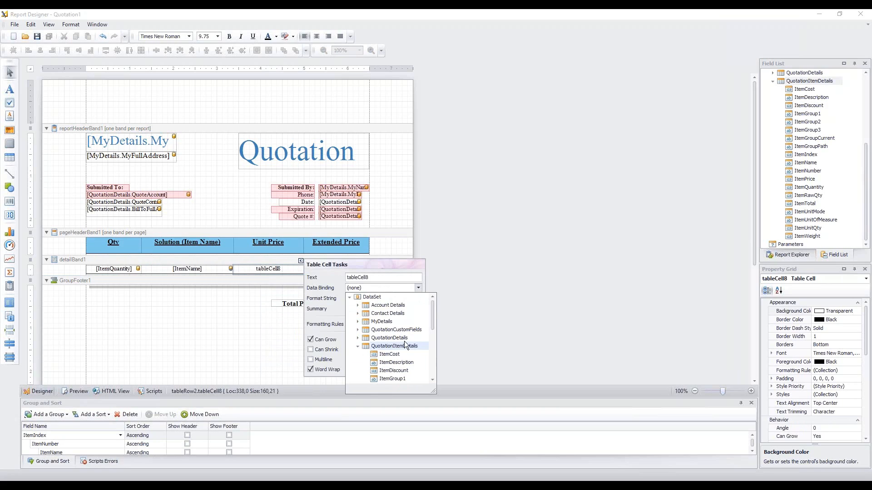
{"action": "scroll", "coordinate": [400, 348], "scroll_direction": "down", "scroll_amount": 2}
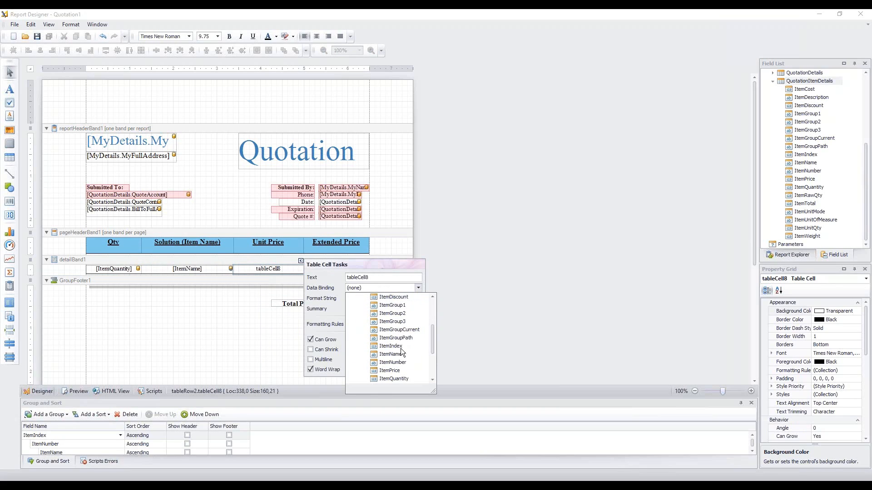
{"action": "left_click", "coordinate": [393, 375]}
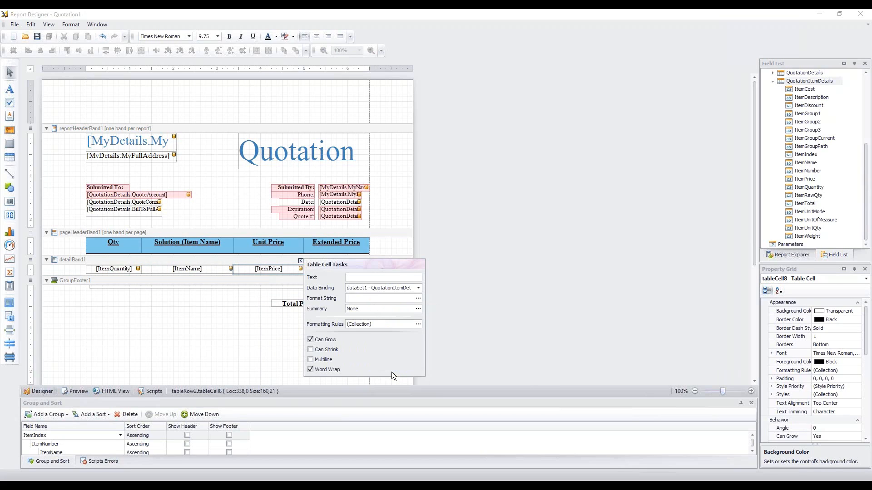
{"action": "left_click", "coordinate": [249, 334]}
{"action": "left_click", "coordinate": [247, 331]}
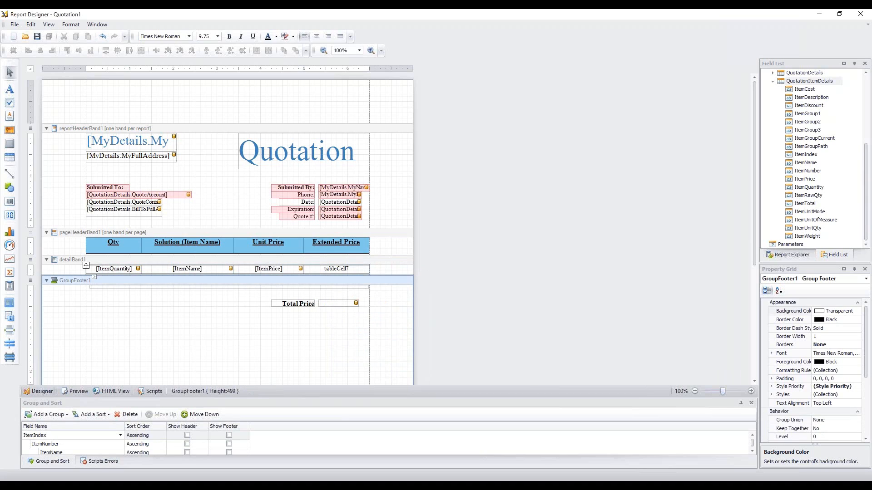
Bind the detail table cell under Extended Price to the ItemTotal field of QuotationItemDetails
{"action": "left_click", "coordinate": [341, 268]}
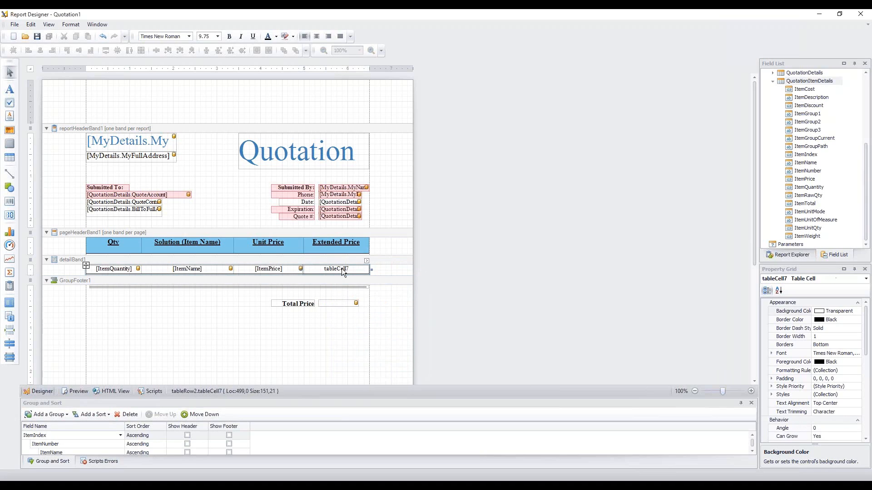
{"action": "left_click", "coordinate": [367, 261]}
{"action": "left_click", "coordinate": [483, 289]}
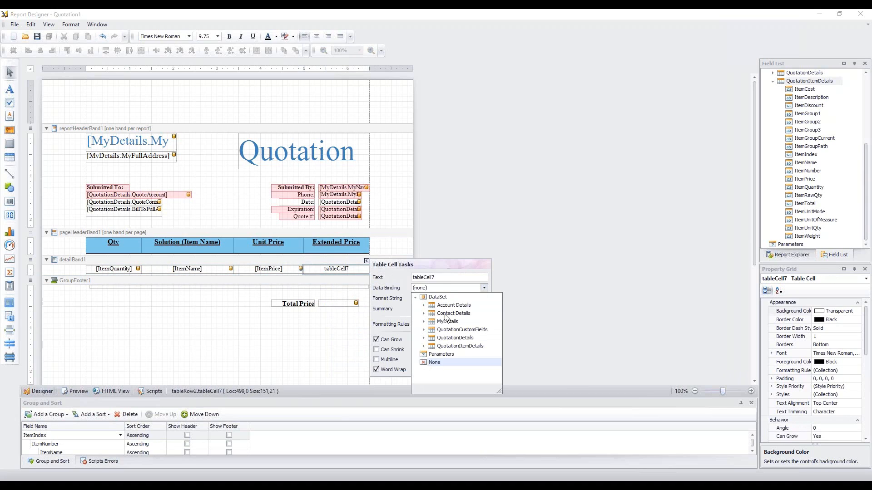
{"action": "left_click", "coordinate": [423, 347]}
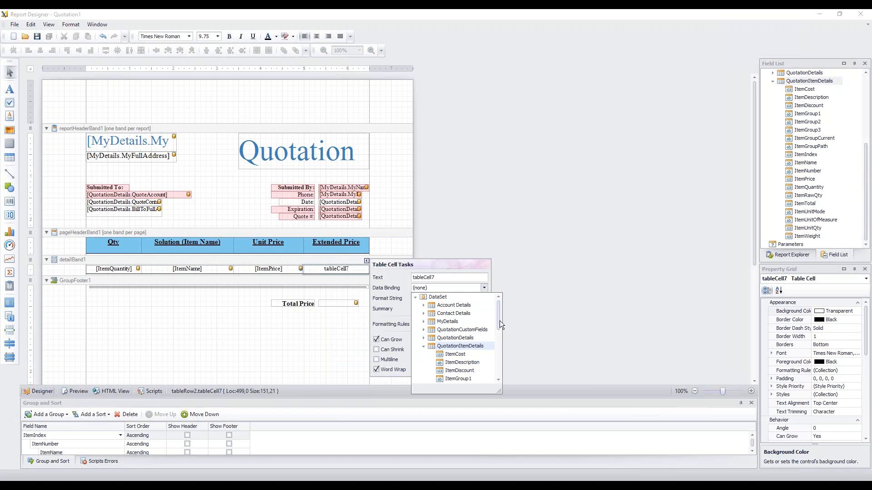
{"action": "left_click_drag", "start_coordinate": [499, 320], "coordinate": [497, 355]}
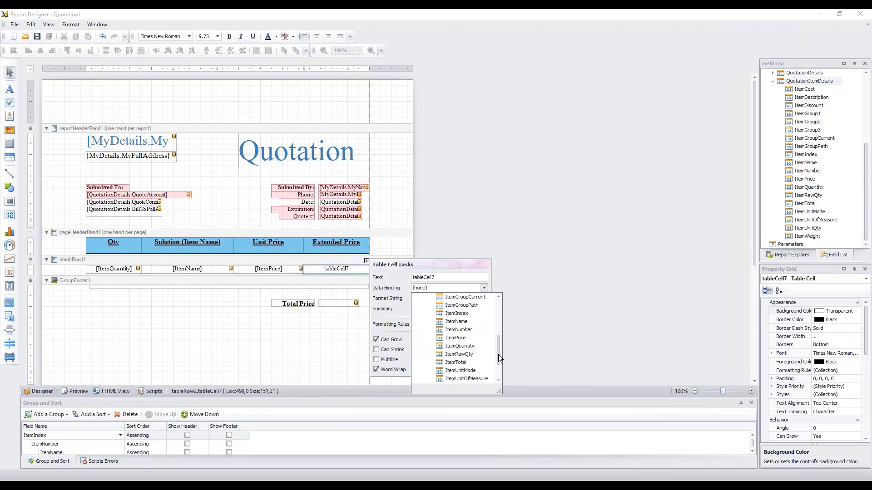
{"action": "left_click", "coordinate": [461, 363]}
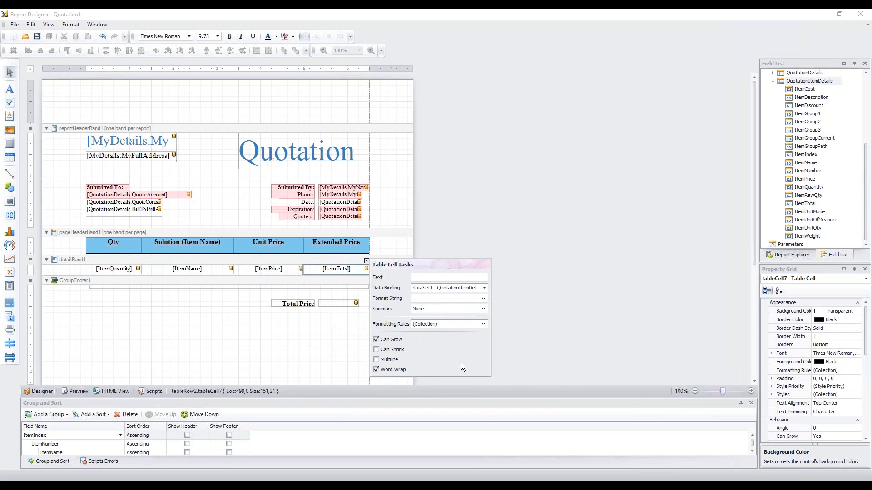
{"action": "left_click", "coordinate": [335, 346]}
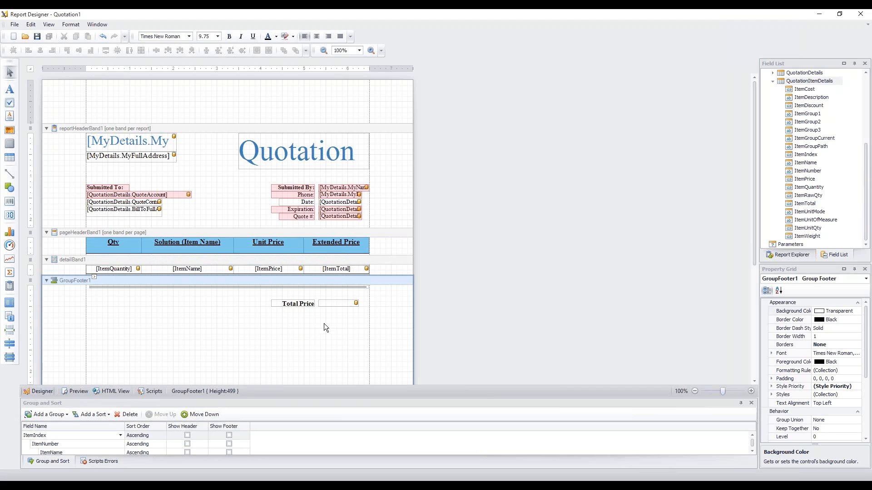
Delete the old data label beside Total Price in the group footer and preview the report
{"action": "left_click", "coordinate": [347, 303]}
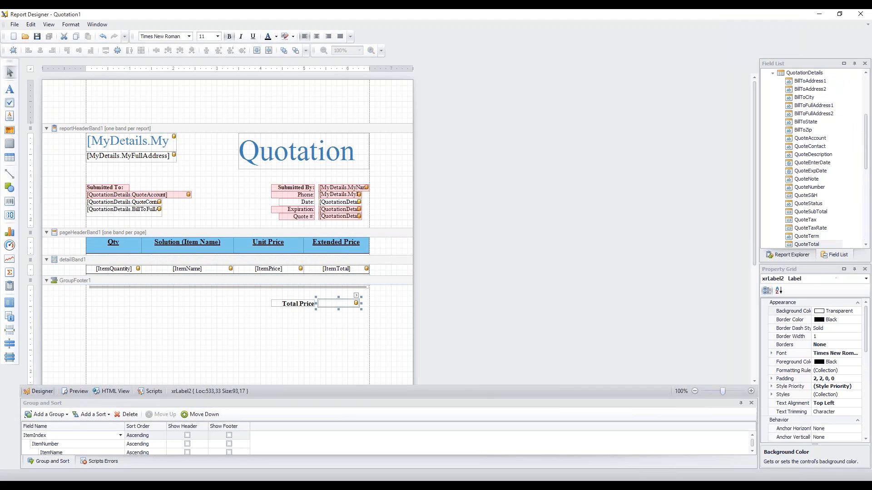
{"action": "key", "text": "Delete"}
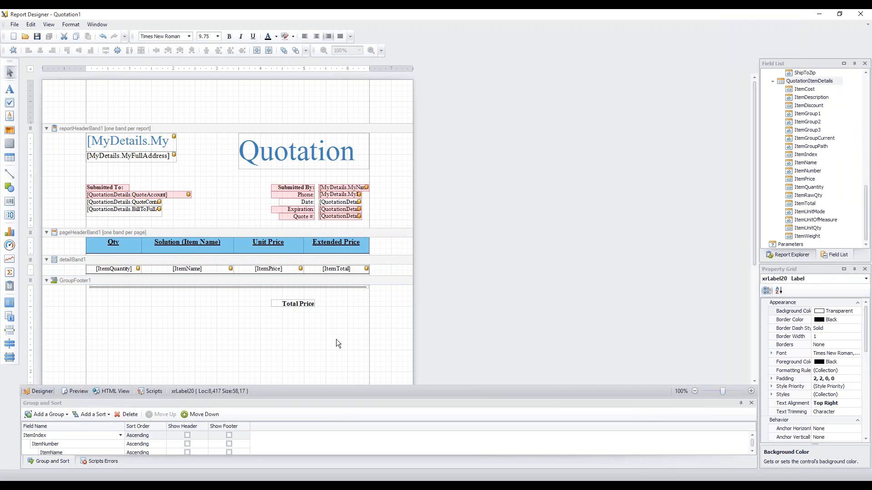
{"action": "left_click", "coordinate": [335, 345]}
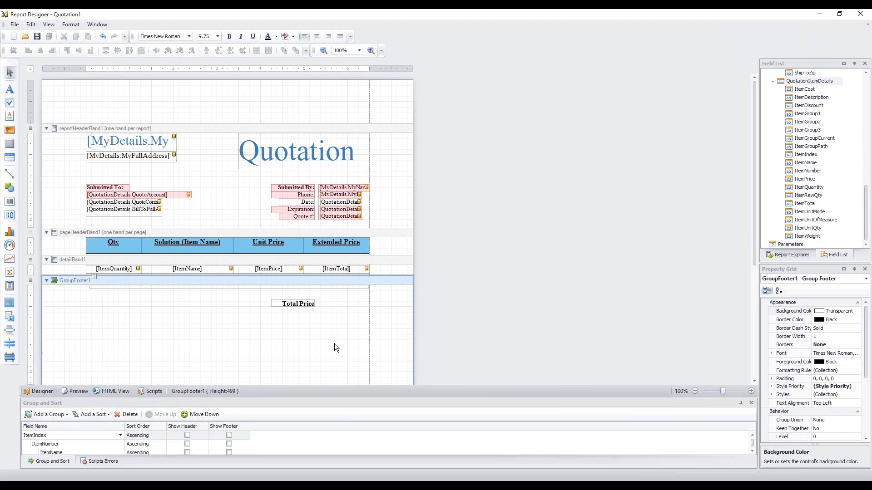
{"action": "left_click", "coordinate": [76, 391]}
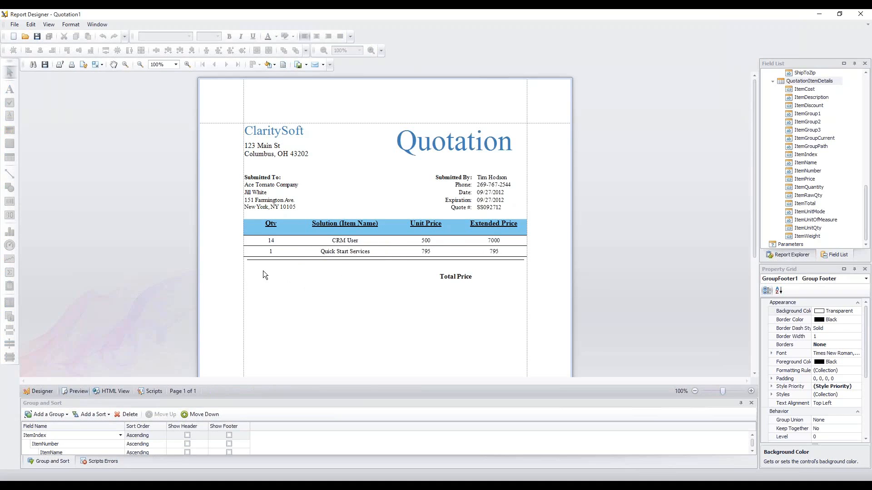
{"action": "left_click", "coordinate": [40, 391]}
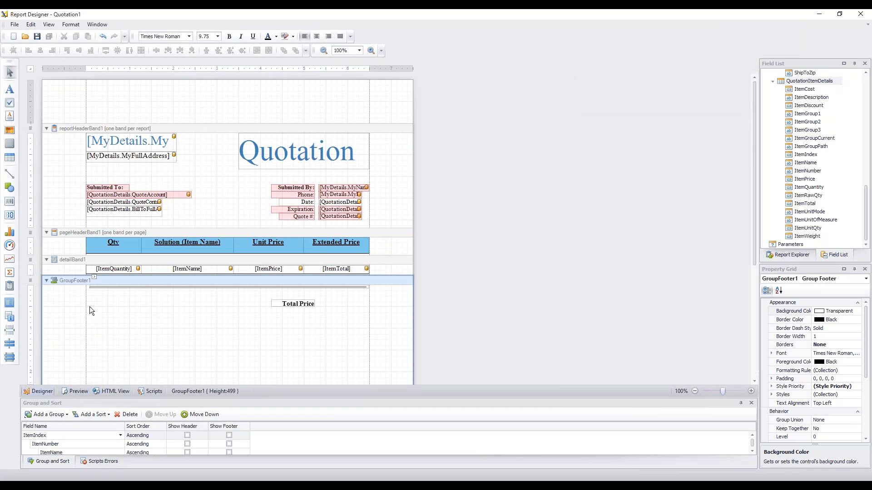
Set the borders of the whole detail band table to None and check the result in the report preview
{"action": "left_click", "coordinate": [85, 265]}
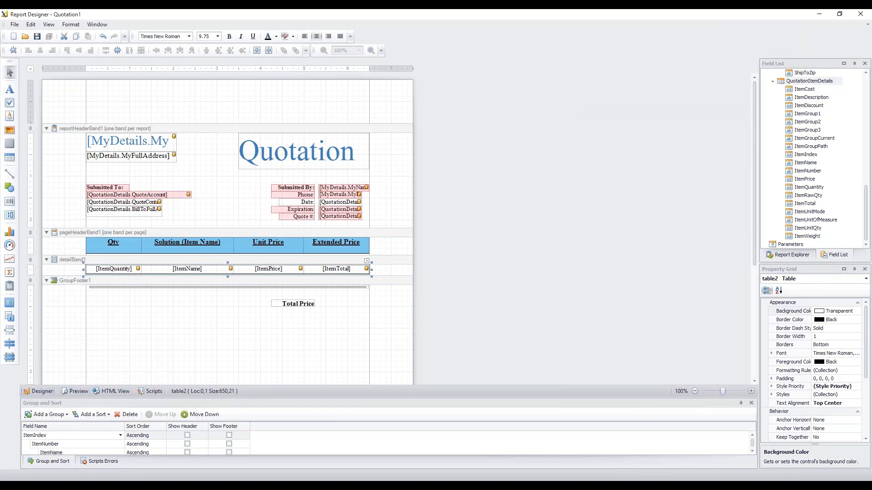
{"action": "left_click", "coordinate": [837, 345]}
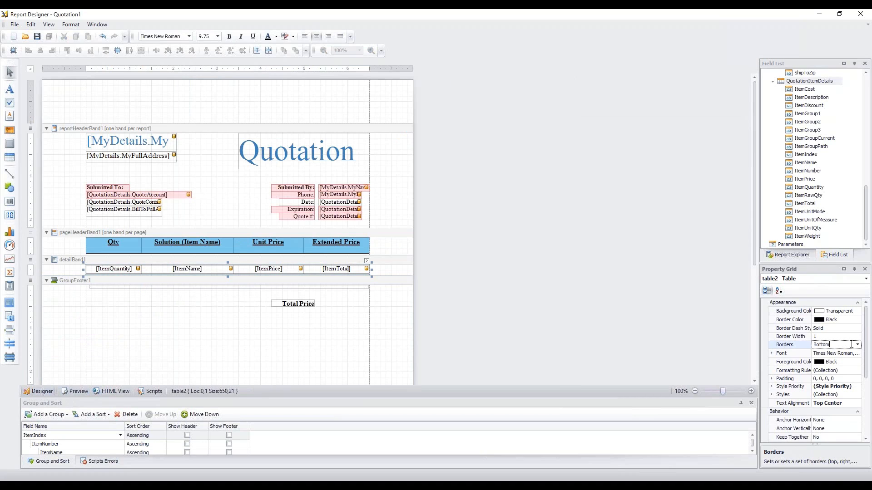
{"action": "left_click", "coordinate": [857, 345]}
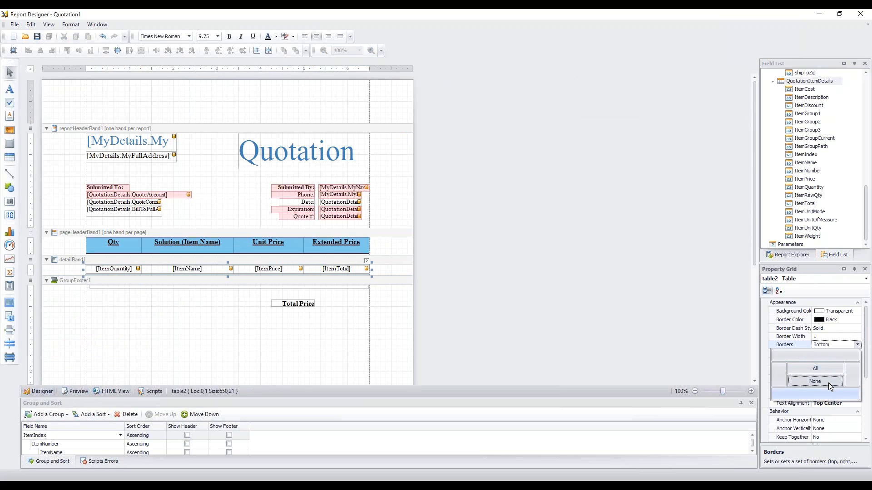
{"action": "left_click", "coordinate": [578, 300]}
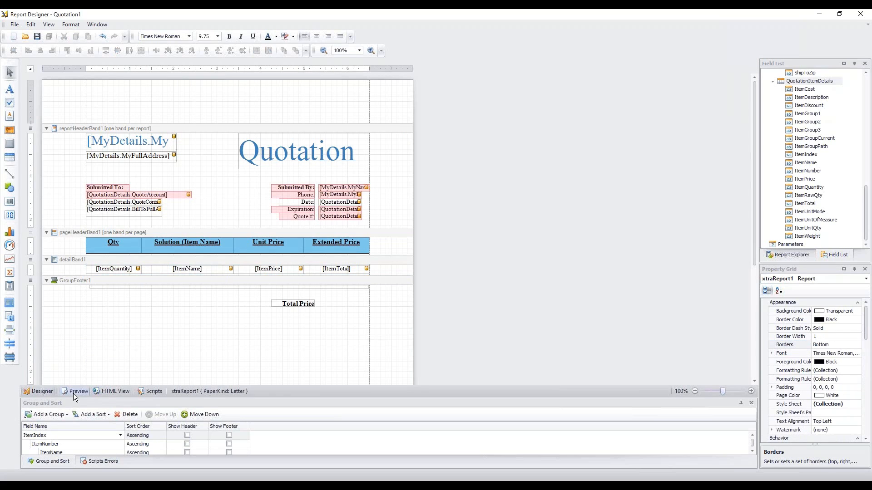
{"action": "left_click", "coordinate": [76, 391]}
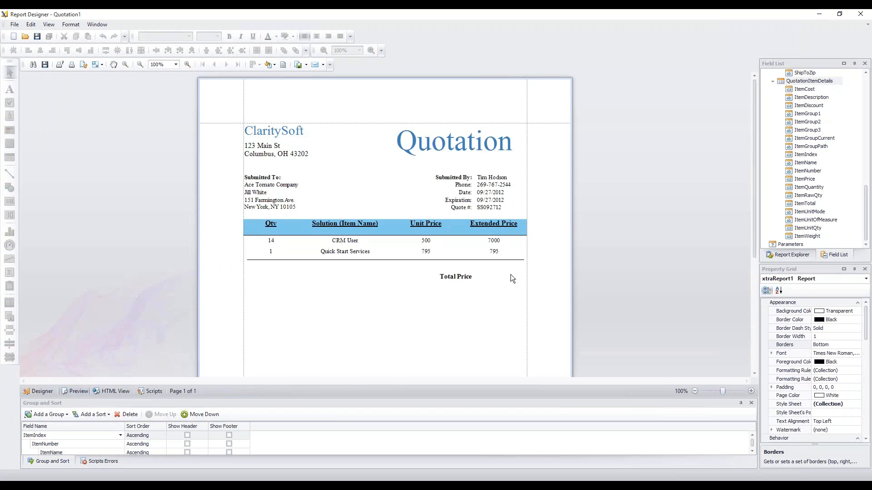
{"action": "left_click", "coordinate": [37, 391]}
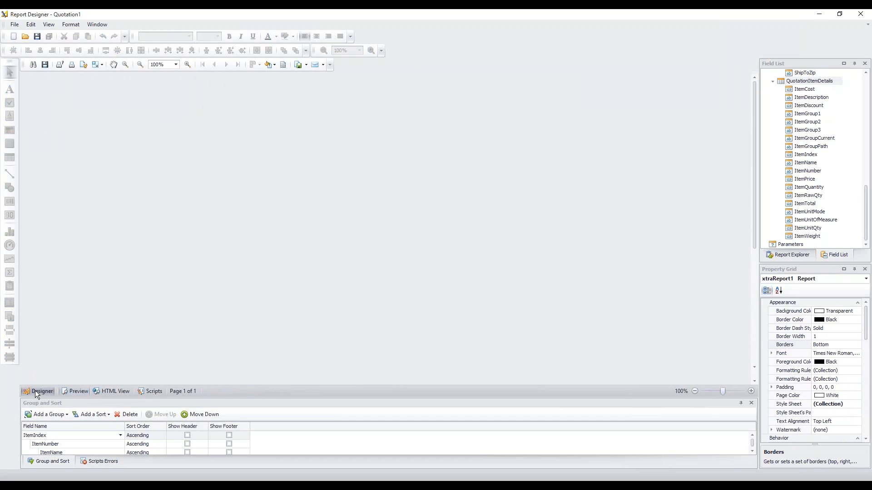
{"action": "scroll", "coordinate": [143, 324], "scroll_direction": "down", "scroll_amount": 1}
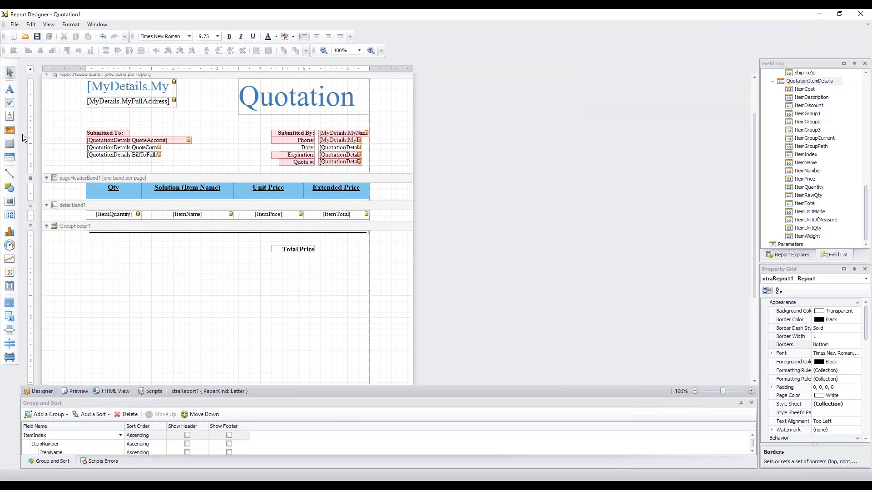
{"action": "left_click", "coordinate": [12, 95]}
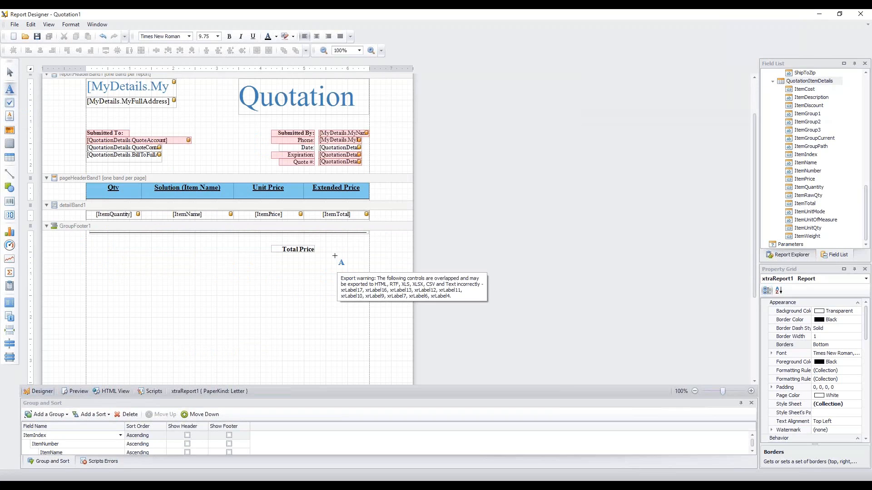
{"action": "left_click_drag", "start_coordinate": [320, 245], "coordinate": [342, 249]}
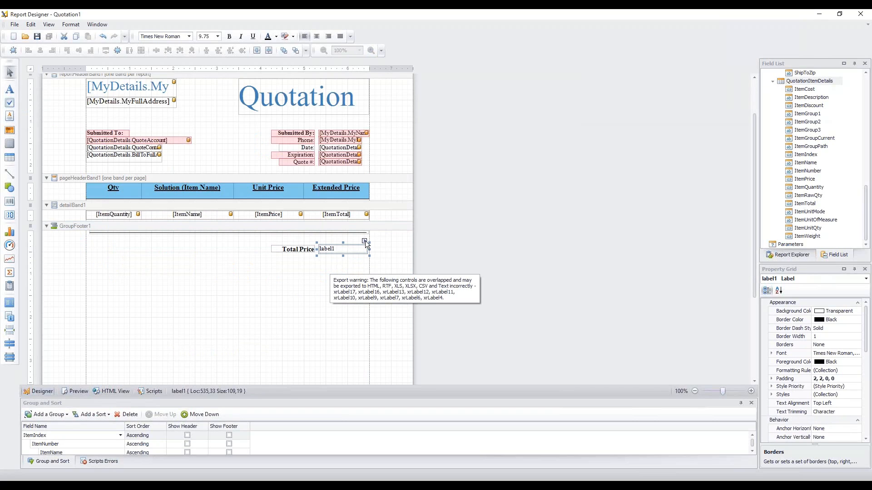
{"action": "left_click", "coordinate": [327, 275]}
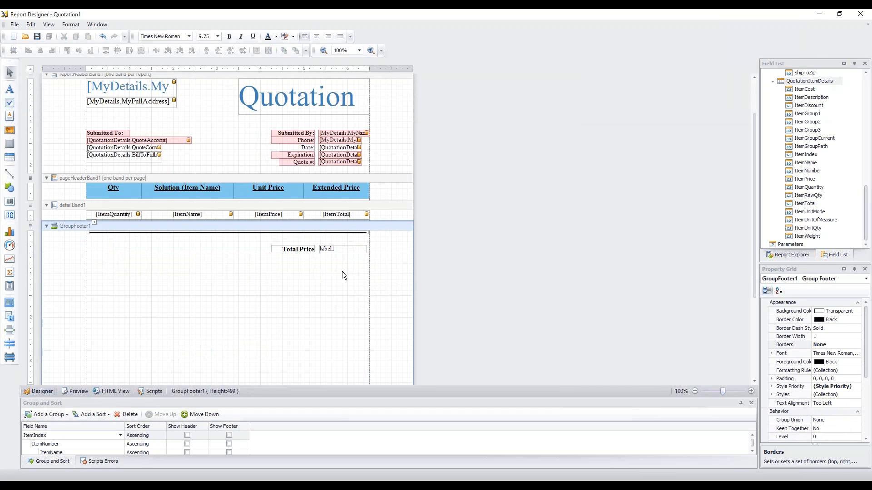
{"action": "left_click", "coordinate": [353, 243]}
{"action": "key", "text": "Delete"}
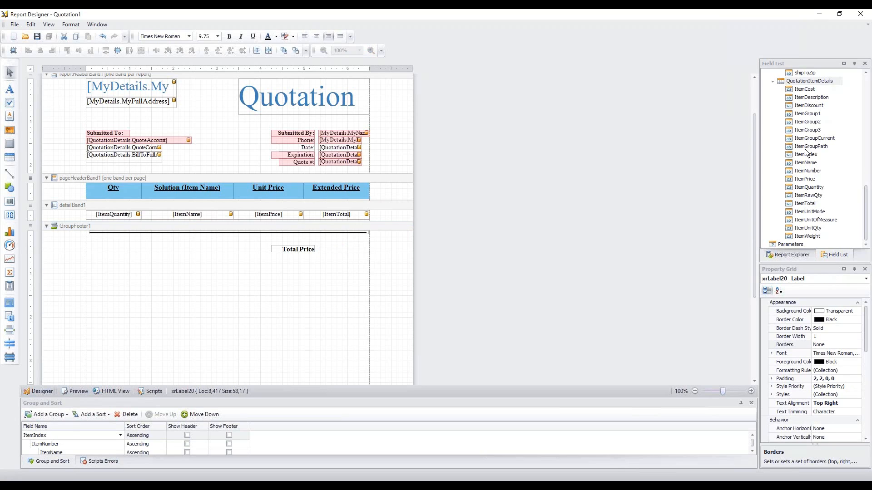
Place the QuoteTotal field of QuotationDetails beside the Total Price label in the group footer, at about 533, 33, and preview the report
{"action": "left_click", "coordinate": [771, 81]}
{"action": "scroll", "coordinate": [789, 137], "scroll_direction": "up", "scroll_amount": 6}
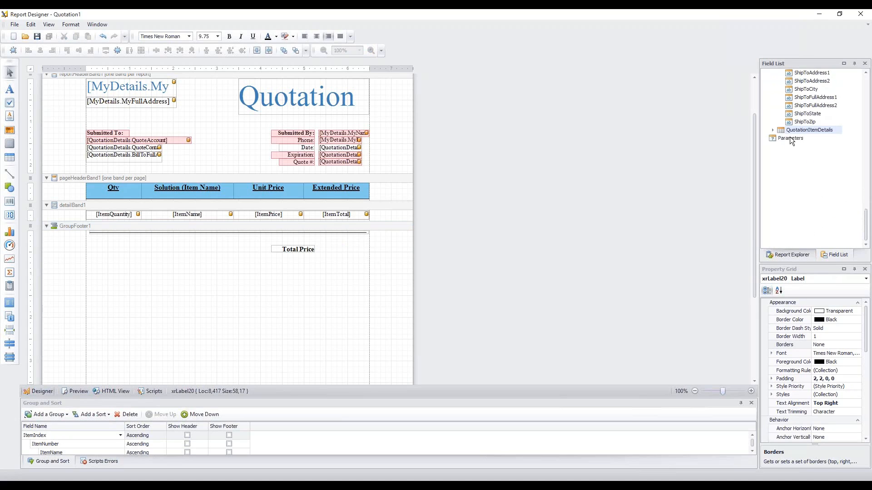
{"action": "scroll", "coordinate": [789, 137], "scroll_direction": "up", "scroll_amount": 4}
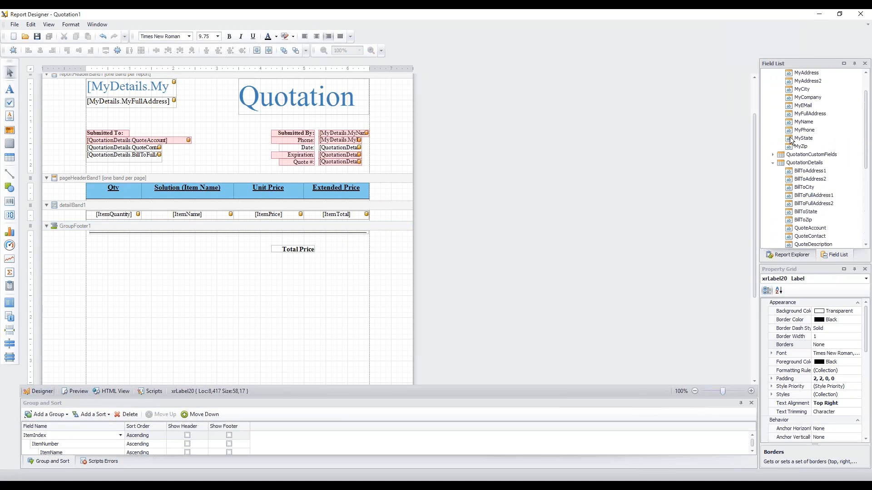
{"action": "scroll", "coordinate": [779, 164], "scroll_direction": "down", "scroll_amount": 4}
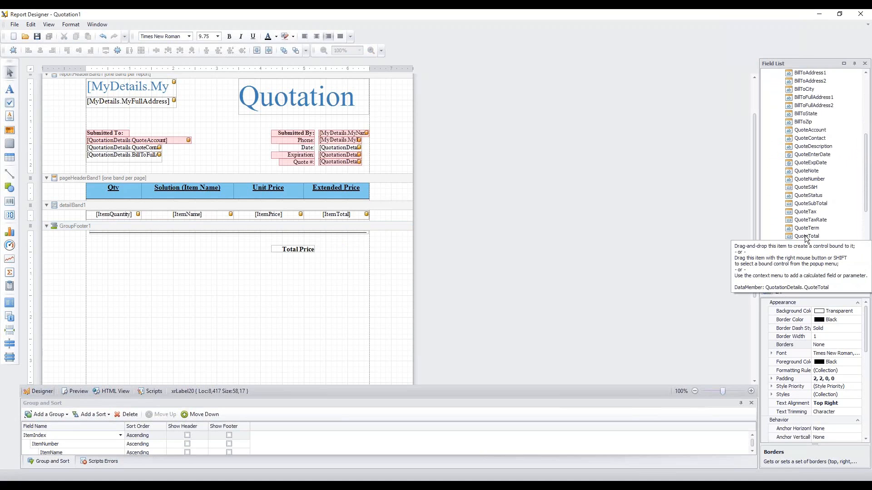
{"action": "left_click_drag", "start_coordinate": [806, 237], "coordinate": [343, 255]}
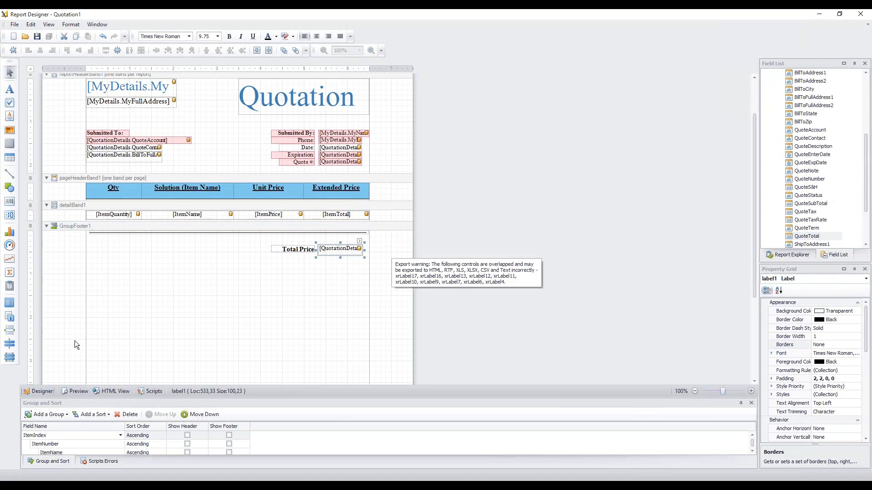
{"action": "left_click", "coordinate": [76, 392]}
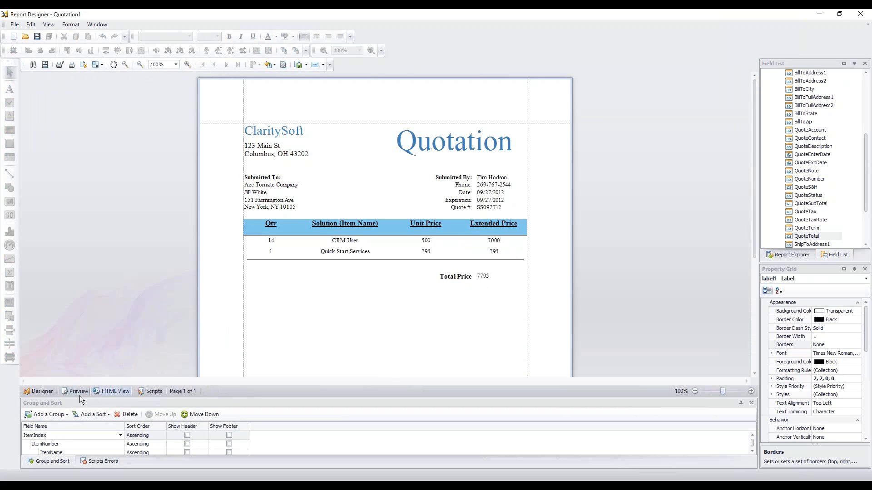
{"action": "left_click", "coordinate": [35, 392]}
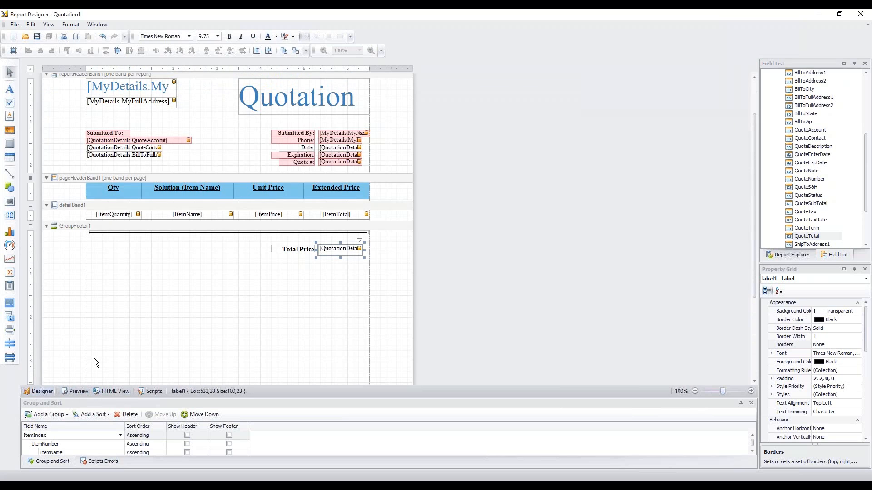
{"action": "left_click", "coordinate": [272, 302]}
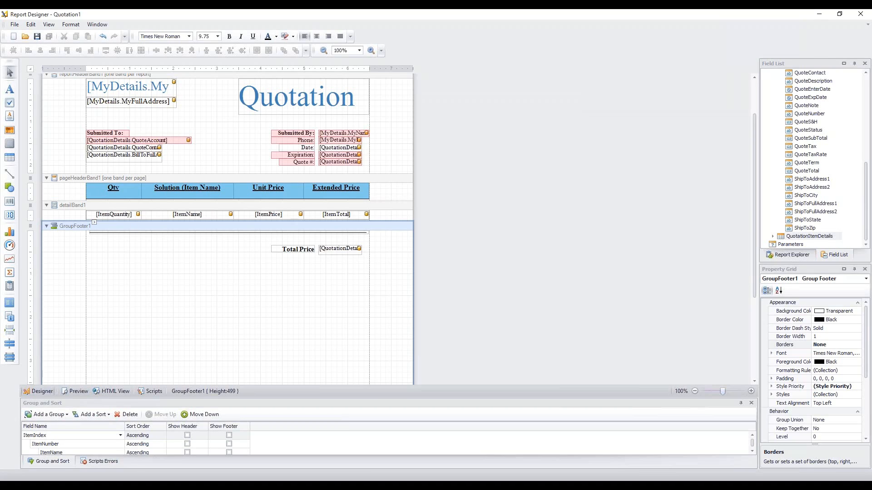
Add a calculated field to QuotationItemDetails and set its display name to Extended Price
{"action": "left_click", "coordinate": [352, 216]}
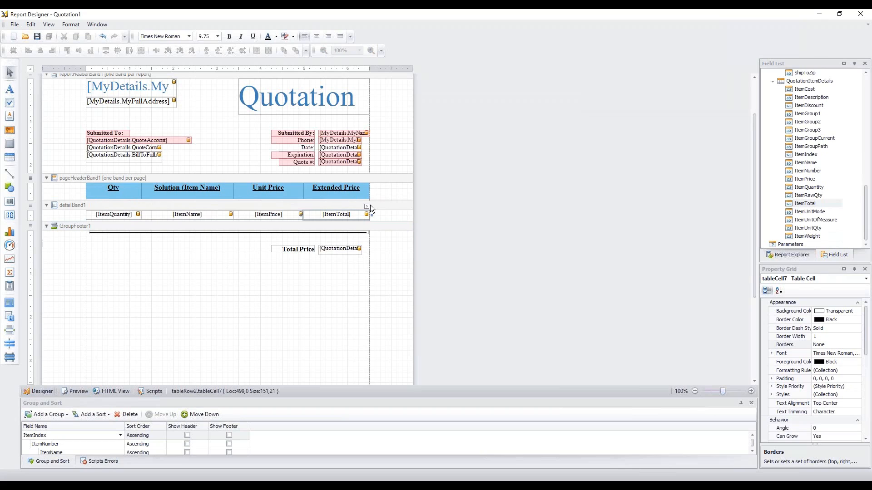
{"action": "right_click", "coordinate": [788, 81]}
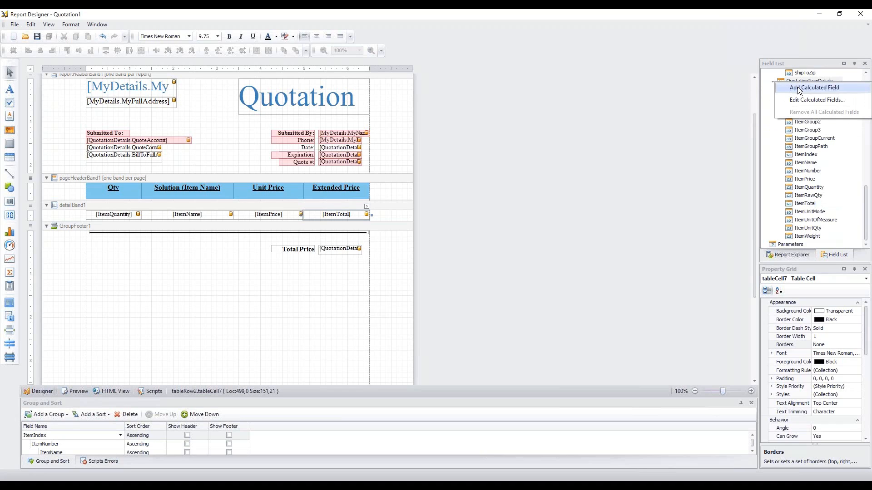
{"action": "left_click", "coordinate": [800, 88]}
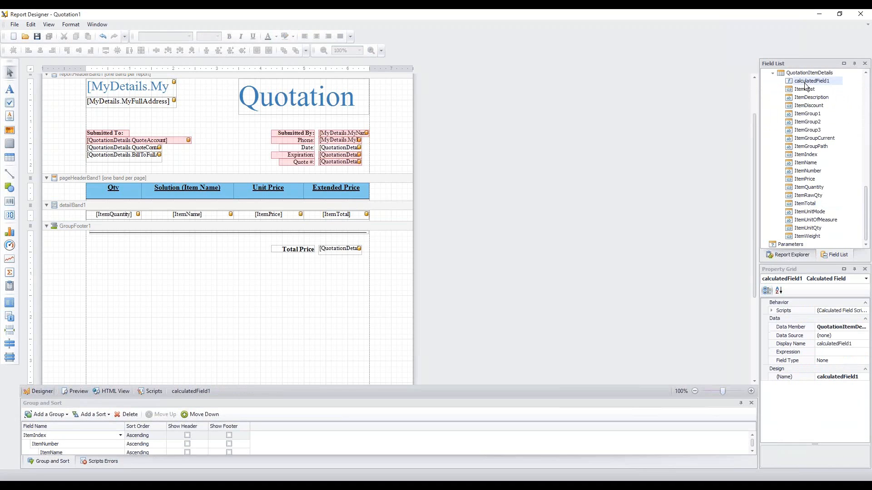
{"action": "scroll", "coordinate": [804, 100], "scroll_direction": "up", "scroll_amount": 1}
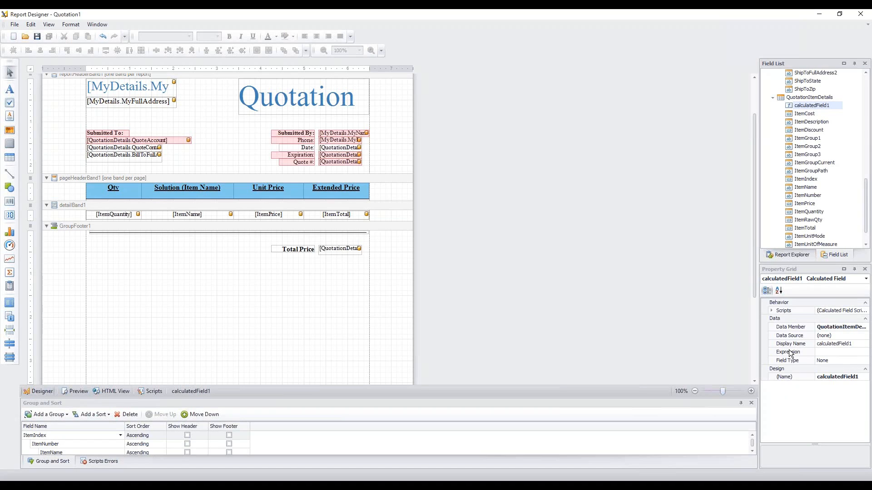
{"action": "left_click", "coordinate": [856, 344]}
{"action": "key", "text": "ctrl+a"}
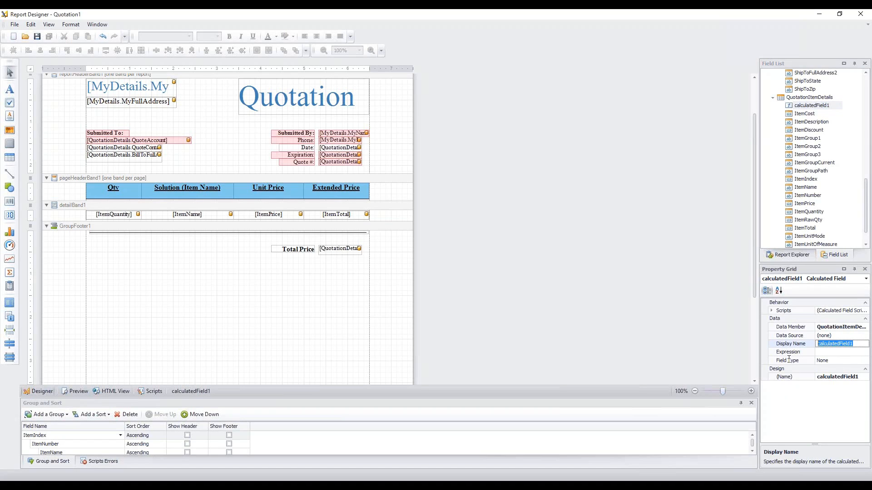
{"action": "type", "text": "Extended Price"}
Set the Extended Price calculated field's expression to [ItemQuantity] * [ItemPrice]
{"action": "left_click", "coordinate": [833, 353]}
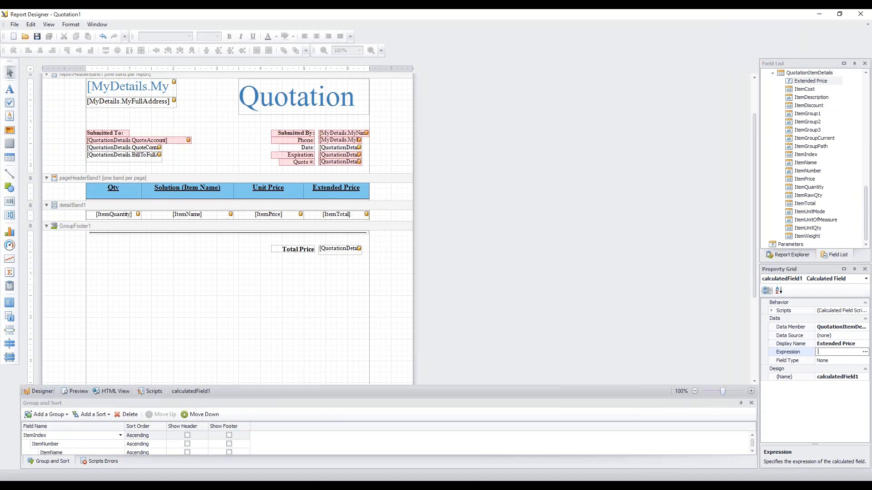
{"action": "left_click", "coordinate": [865, 353]}
{"action": "left_click_drag", "start_coordinate": [369, 147], "coordinate": [449, 138]}
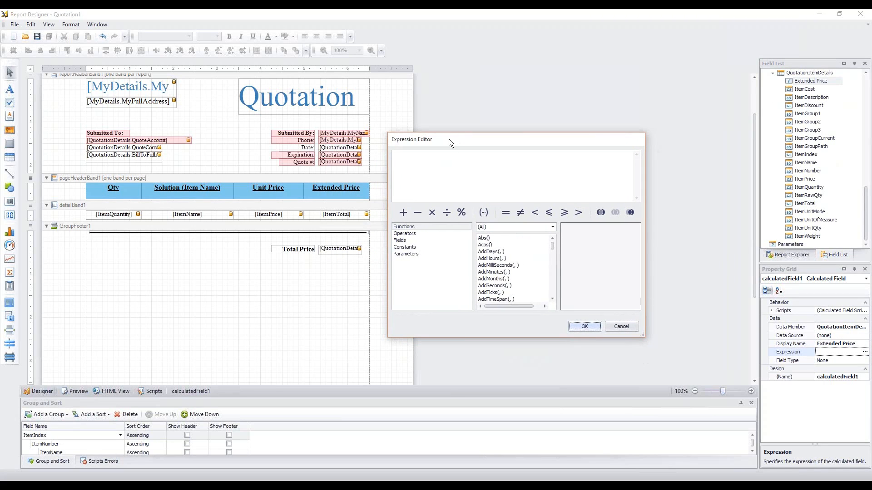
{"action": "left_click", "coordinate": [430, 238]}
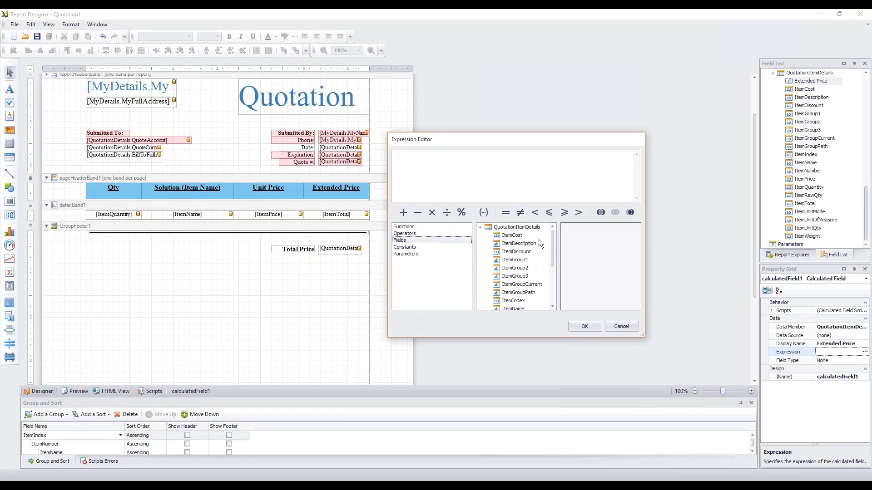
{"action": "mouse_move", "coordinate": [552, 243]}
{"action": "left_mouse_down"}
{"action": "mouse_move", "coordinate": [540, 271]}
{"action": "mouse_move", "coordinate": [551, 260]}
{"action": "mouse_move", "coordinate": [549, 237]}
{"action": "mouse_move", "coordinate": [552, 258]}
{"action": "left_mouse_up"}
{"action": "double_click", "coordinate": [503, 293]}
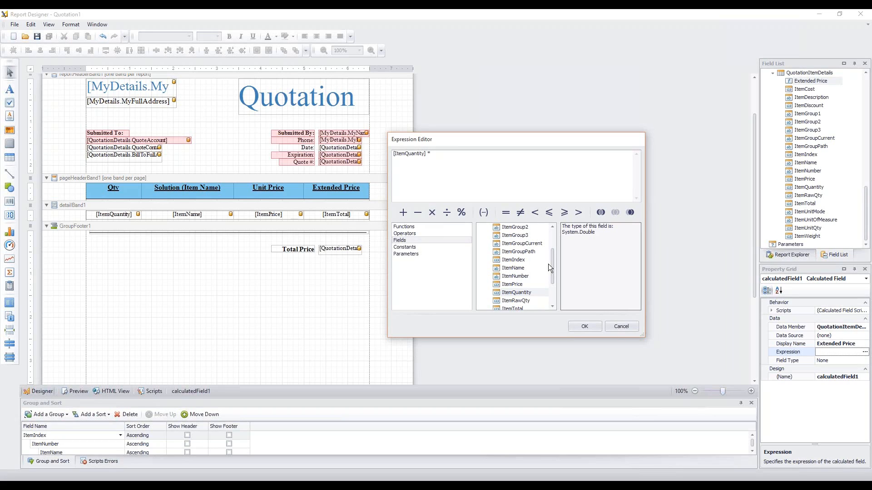
{"action": "double_click", "coordinate": [514, 285]}
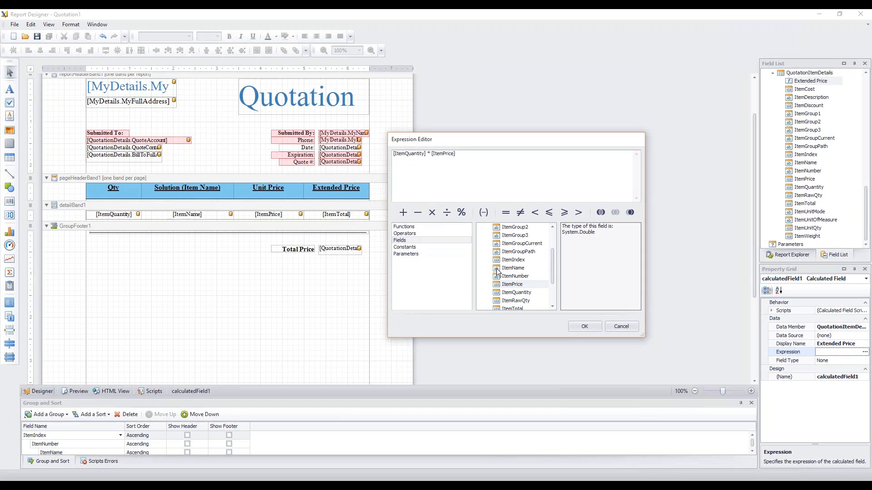
{"action": "left_click_drag", "start_coordinate": [551, 263], "coordinate": [560, 236]}
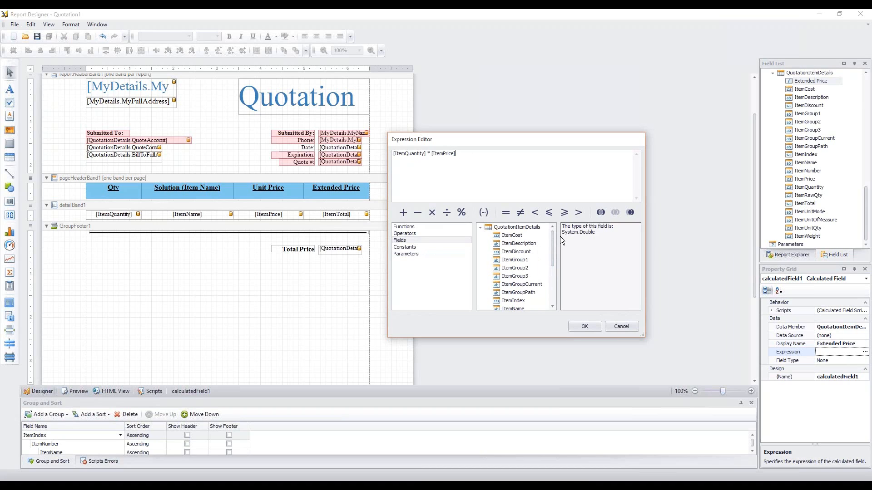
{"action": "left_click", "coordinate": [591, 325]}
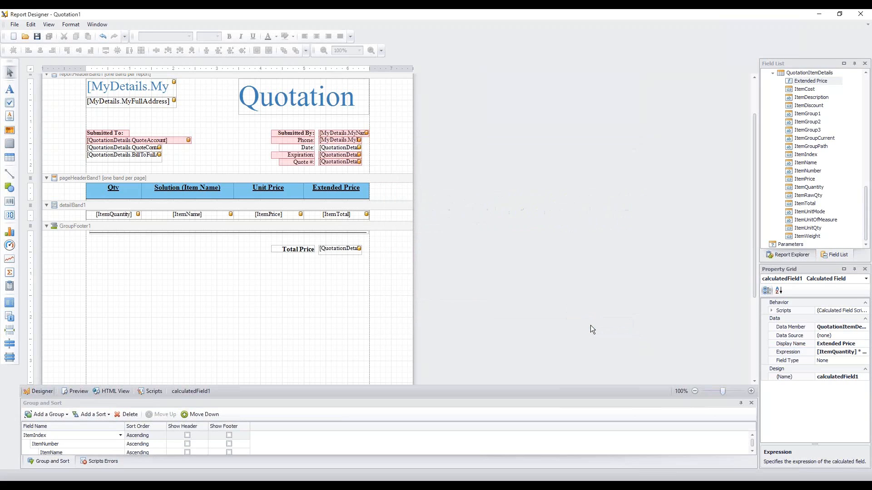
Bind the detail table cell under Extended Price to the calculated Extended Price field of QuotationItemDetails and preview the report
{"action": "left_click", "coordinate": [85, 210]}
{"action": "left_click", "coordinate": [359, 214]}
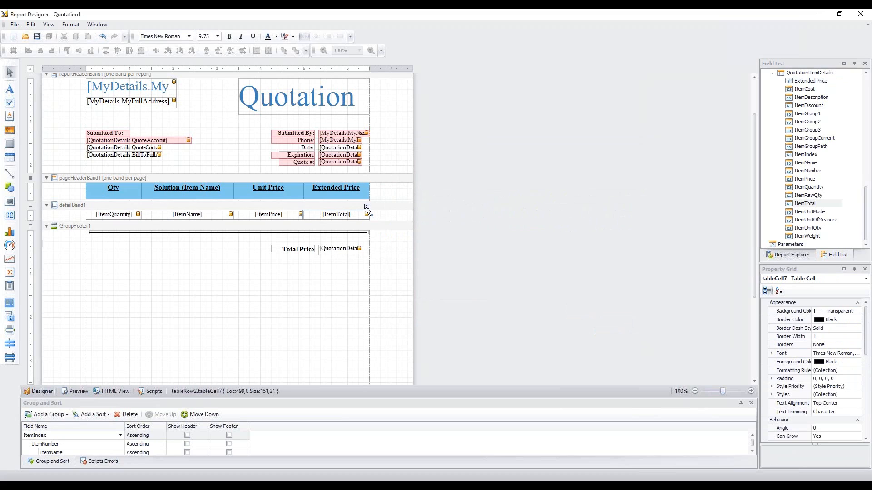
{"action": "left_click", "coordinate": [366, 207]}
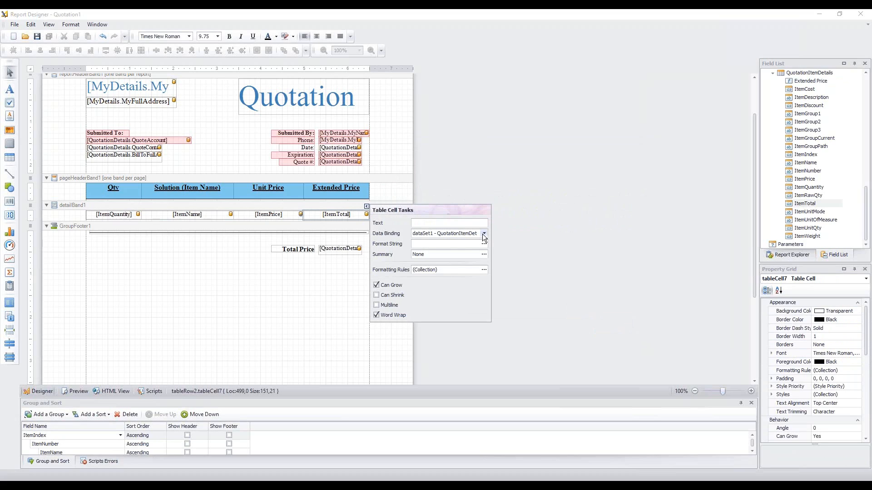
{"action": "left_click", "coordinate": [484, 234]}
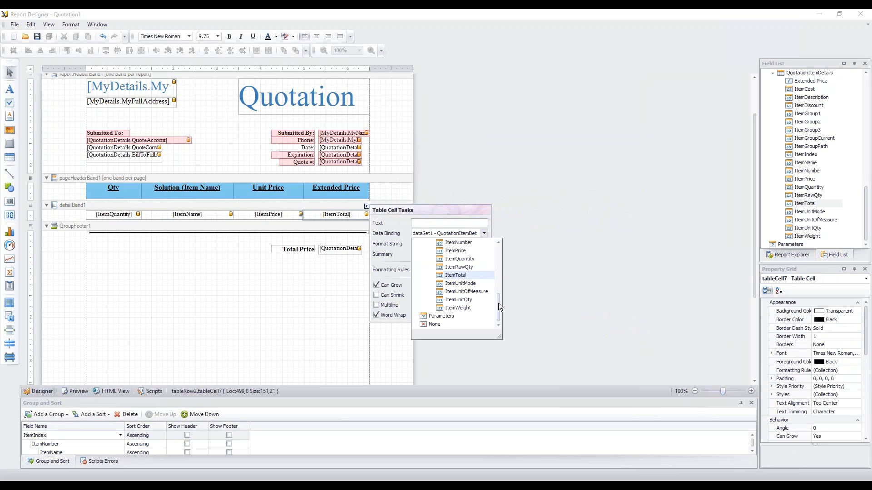
{"action": "left_click_drag", "start_coordinate": [497, 303], "coordinate": [503, 254]}
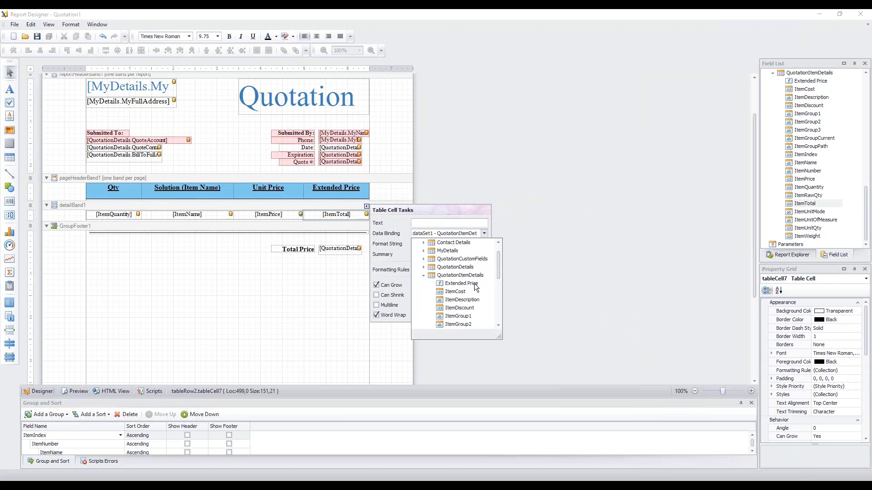
{"action": "left_click", "coordinate": [475, 284]}
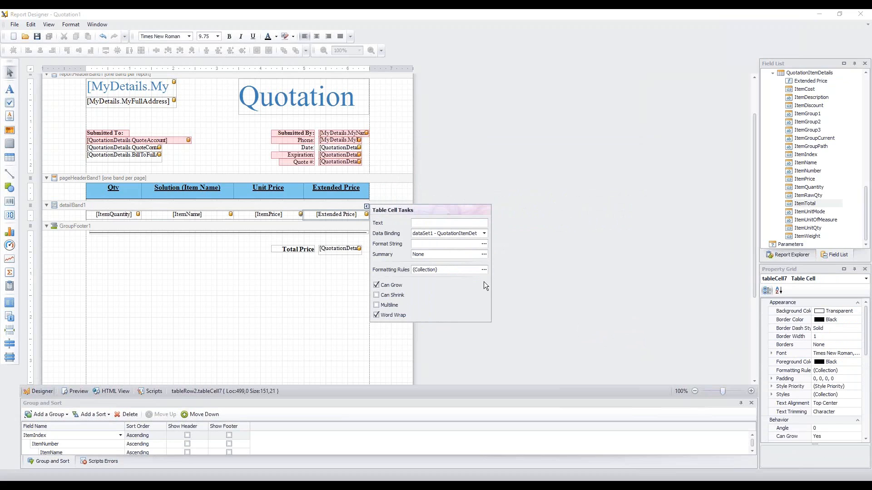
{"action": "left_click", "coordinate": [519, 277]}
{"action": "left_click", "coordinate": [79, 391]}
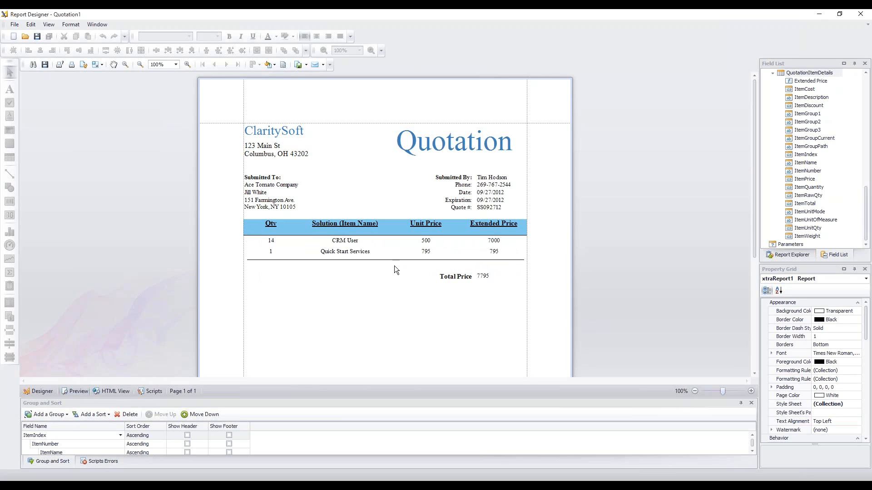
Move the Total Price label to about 399, 39, and fit the QuoteTotal label at about 499, 33, 149 by 23, with centred text
{"action": "left_click", "coordinate": [40, 394]}
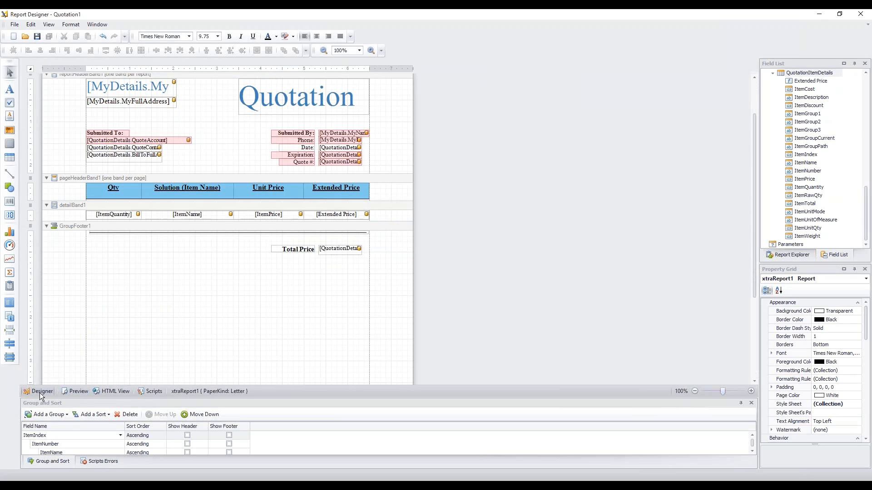
{"action": "left_click", "coordinate": [288, 251]}
{"action": "left_click_drag", "start_coordinate": [289, 254], "coordinate": [277, 254]}
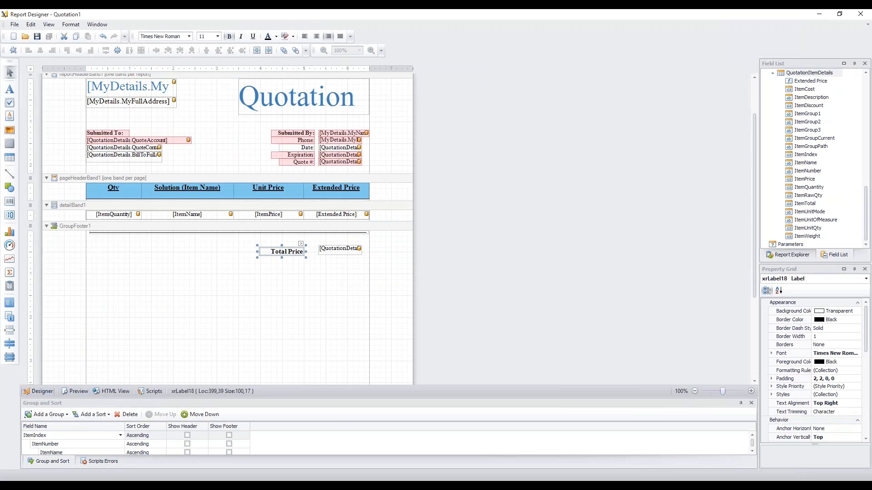
{"action": "left_click", "coordinate": [337, 252]}
{"action": "left_click_drag", "start_coordinate": [337, 252], "coordinate": [371, 251]}
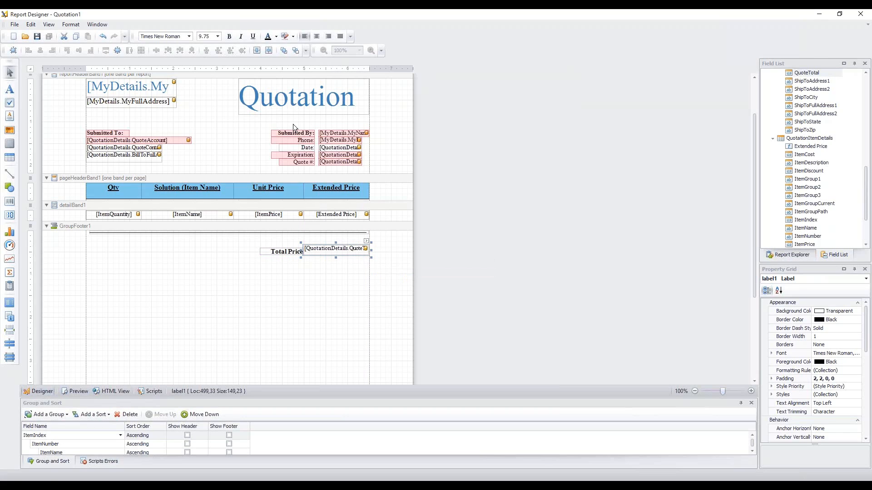
{"action": "left_click", "coordinate": [320, 37]}
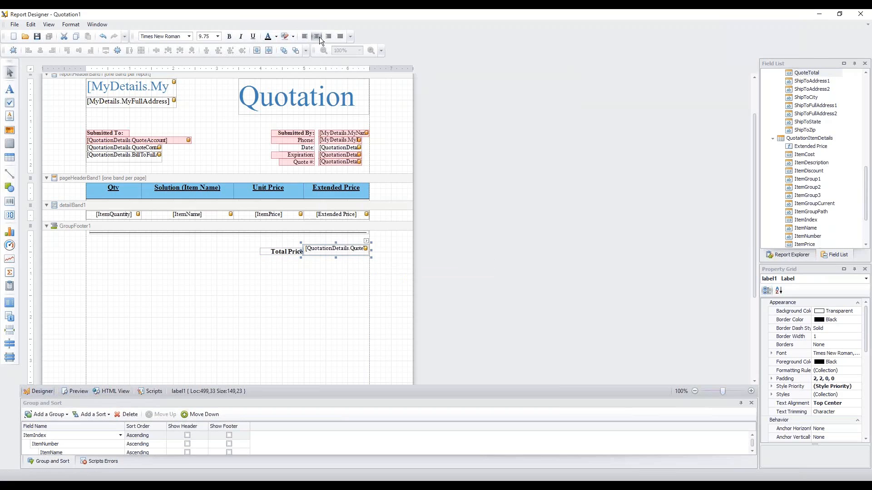
Raise the Total Price label in the group footer level with the QuoteTotal label and preview the report
{"action": "left_click", "coordinate": [287, 250]}
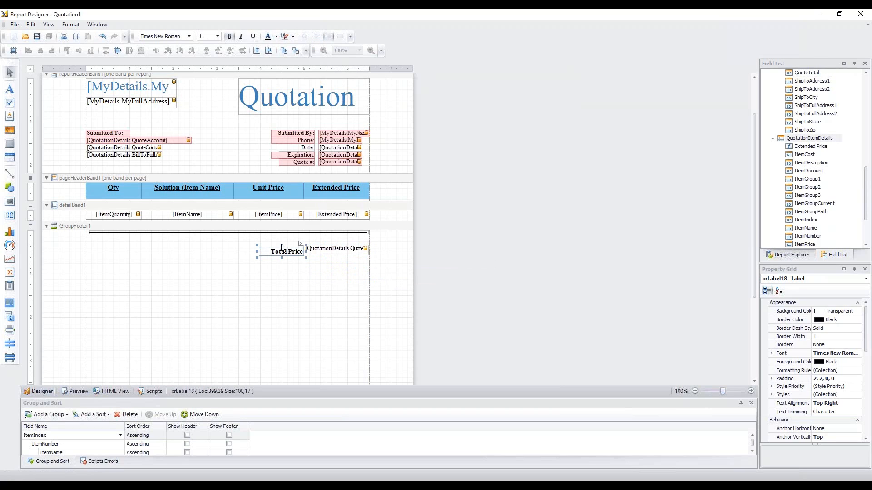
{"action": "left_click_drag", "start_coordinate": [282, 245], "coordinate": [282, 242]}
{"action": "left_click", "coordinate": [249, 285]}
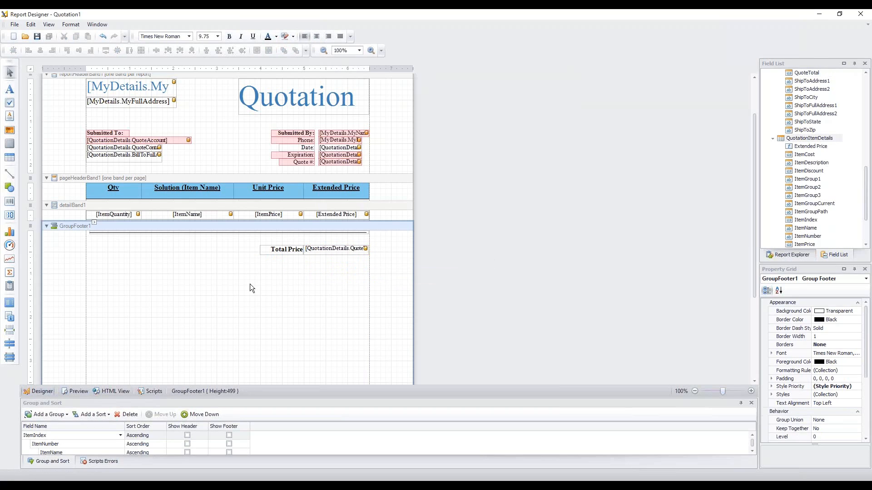
{"action": "left_click", "coordinate": [75, 391]}
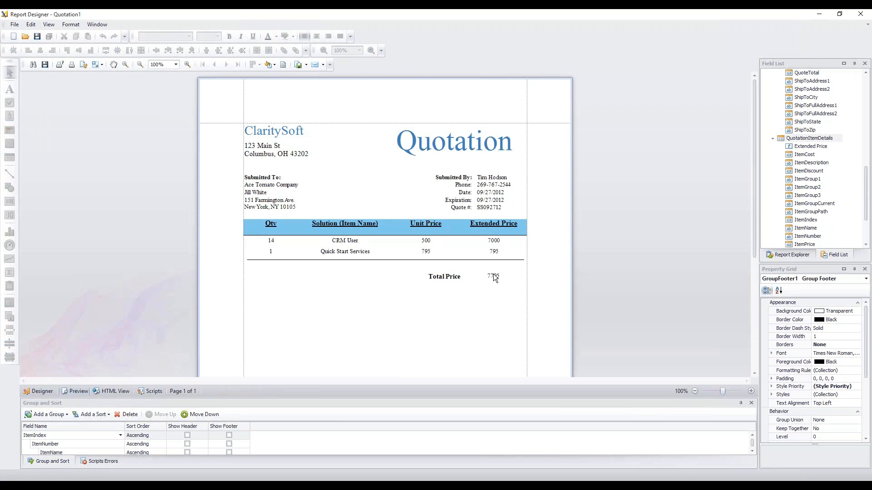
Apply the Currency format $0 to the ItemPrice cell in the detail table
{"action": "left_click", "coordinate": [41, 391]}
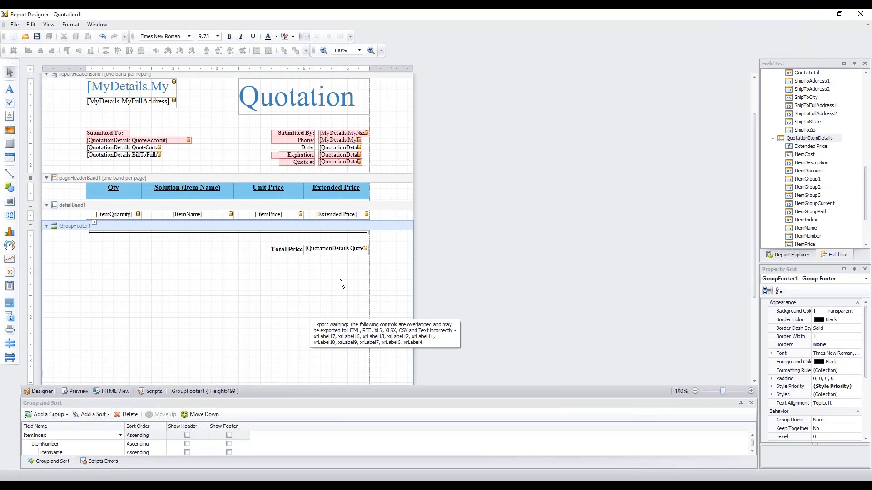
{"action": "left_click", "coordinate": [272, 217]}
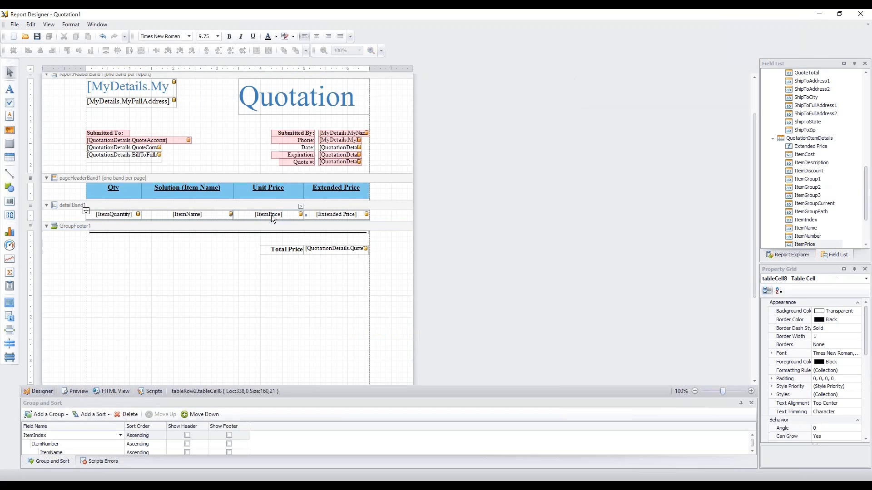
{"action": "left_click", "coordinate": [301, 207]}
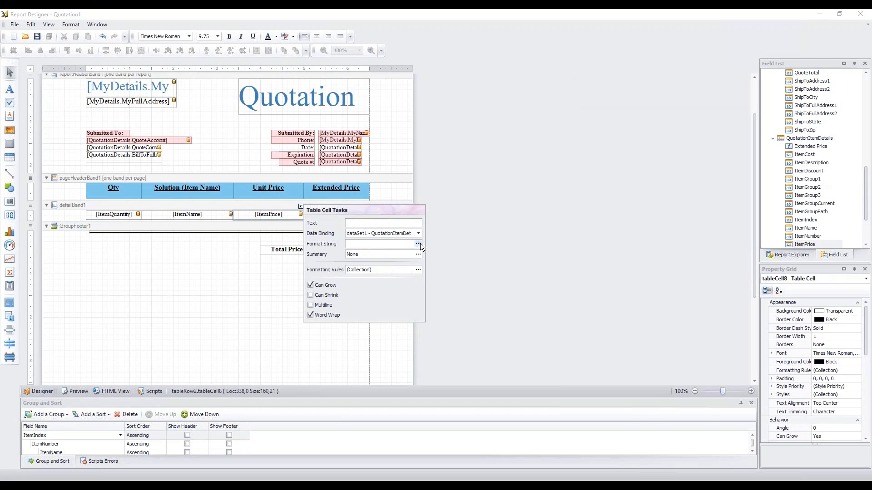
{"action": "left_click", "coordinate": [418, 243]}
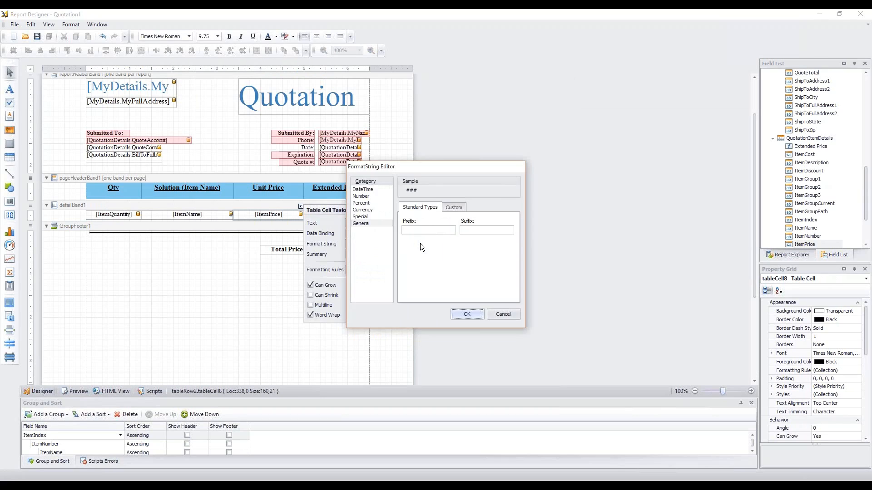
{"action": "left_click", "coordinate": [371, 209]}
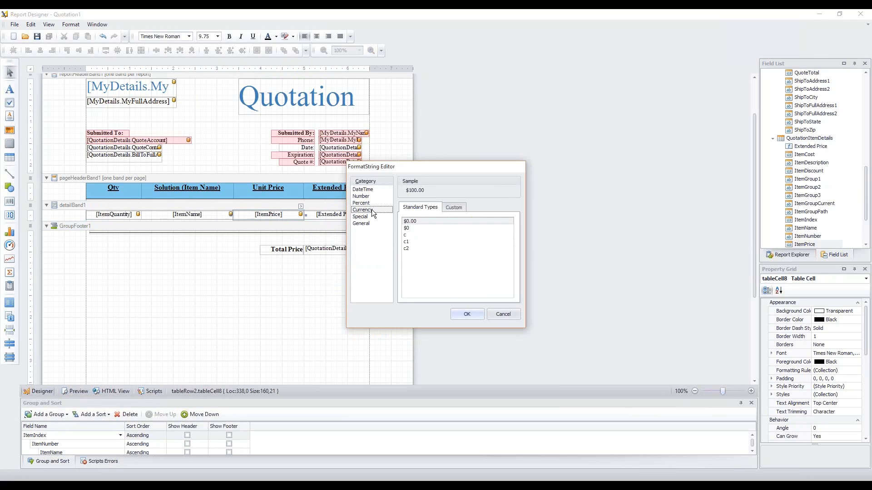
{"action": "left_click", "coordinate": [408, 229]}
{"action": "left_click", "coordinate": [468, 317]}
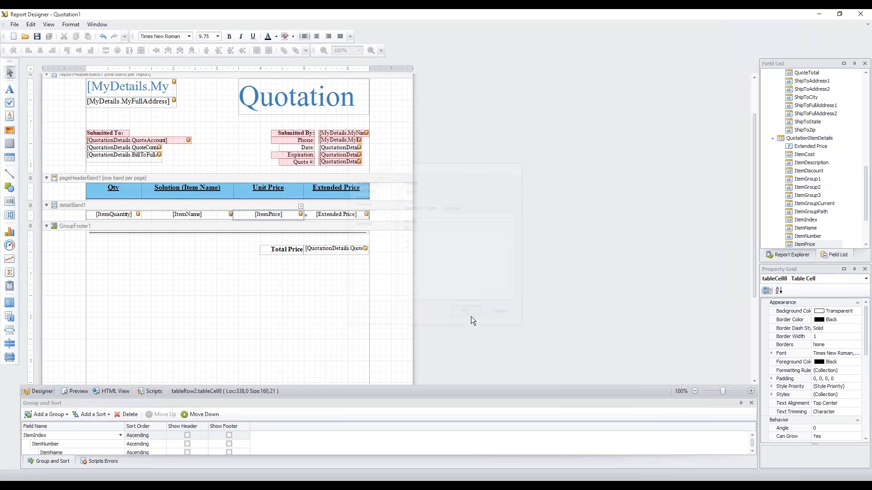
Apply the Currency format $0 to the Extended Price cell in the detail table
{"action": "left_click", "coordinate": [353, 216]}
{"action": "left_click", "coordinate": [367, 207]}
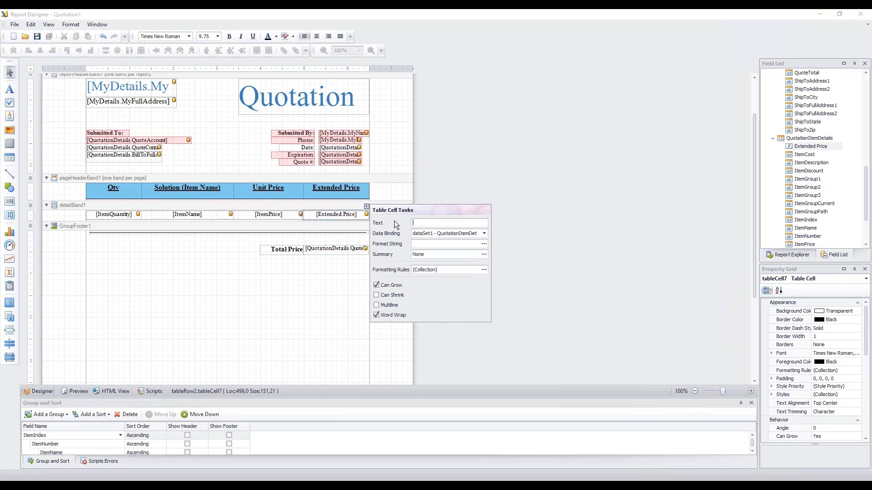
{"action": "left_click", "coordinate": [484, 244]}
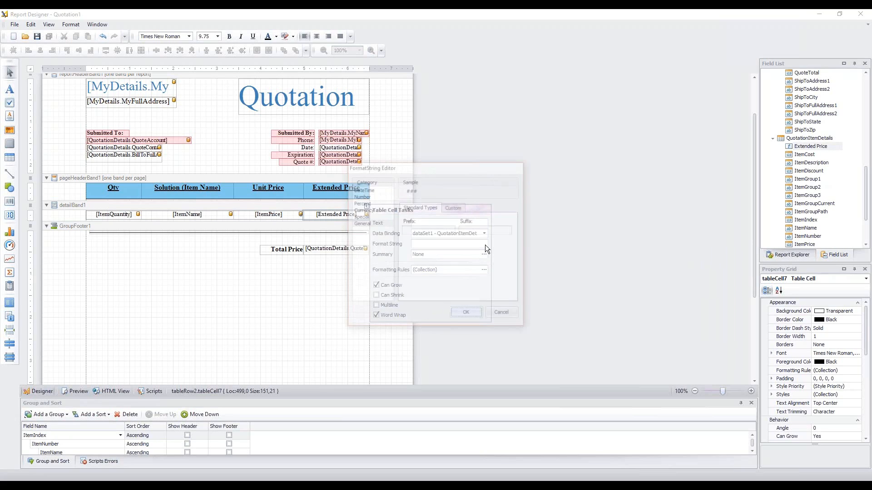
{"action": "left_click", "coordinate": [363, 210]}
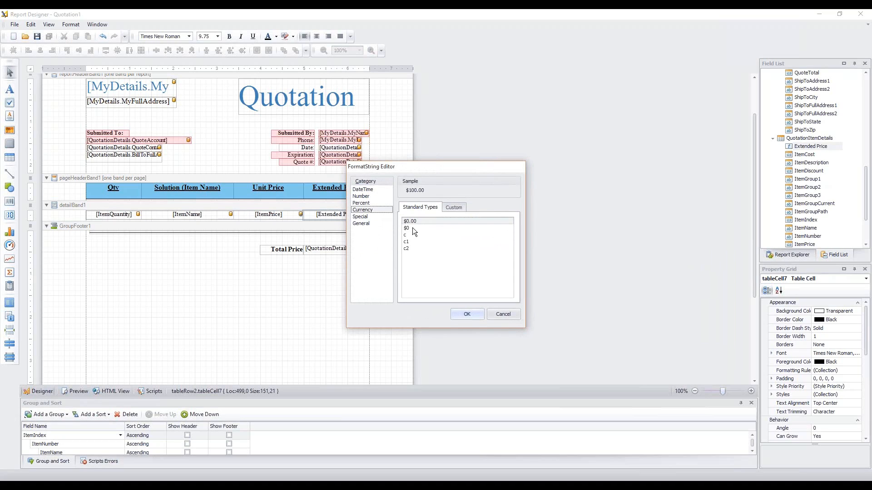
{"action": "left_click", "coordinate": [412, 227]}
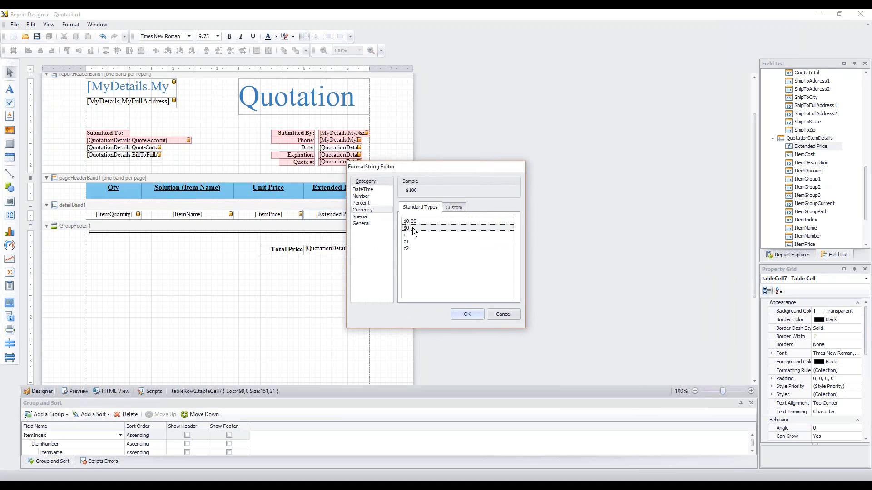
{"action": "left_click", "coordinate": [468, 317]}
Apply the Currency format $0 to the QuoteTotal label beside Total Price in the group footer
{"action": "left_click", "coordinate": [341, 250]}
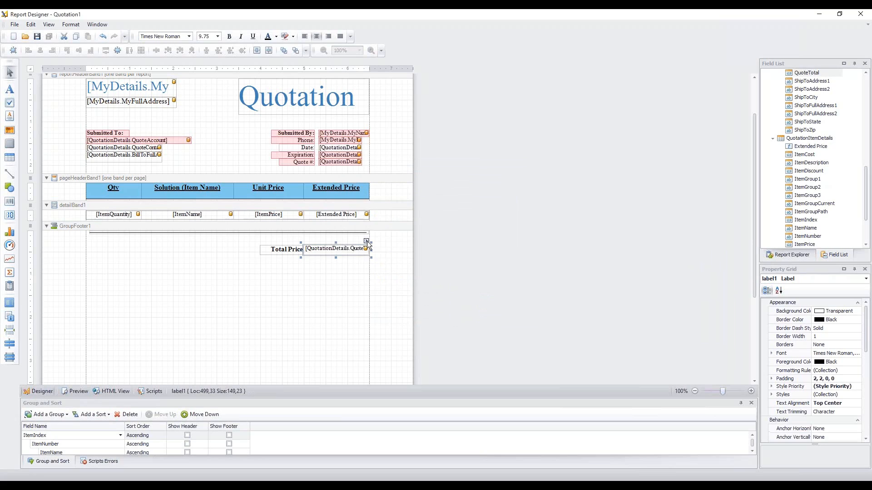
{"action": "left_click", "coordinate": [366, 241]}
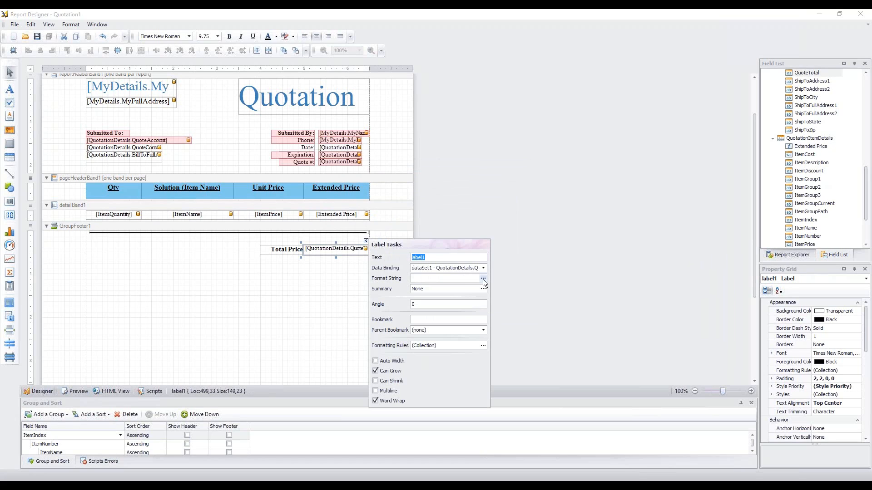
{"action": "left_click", "coordinate": [483, 278]}
{"action": "left_click", "coordinate": [357, 210]}
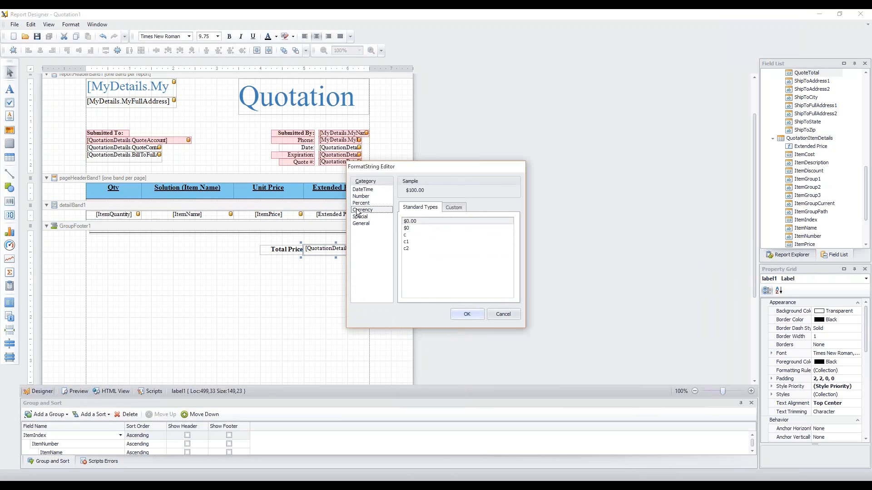
{"action": "left_click", "coordinate": [407, 228]}
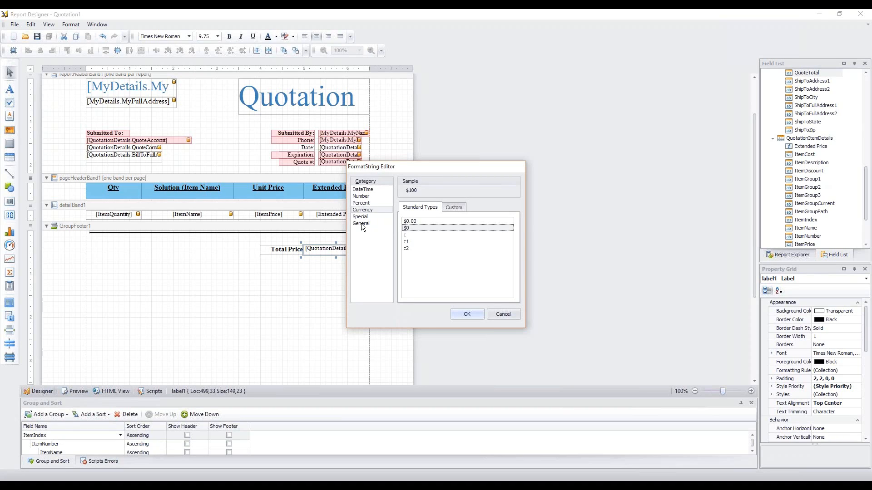
{"action": "left_click", "coordinate": [474, 316]}
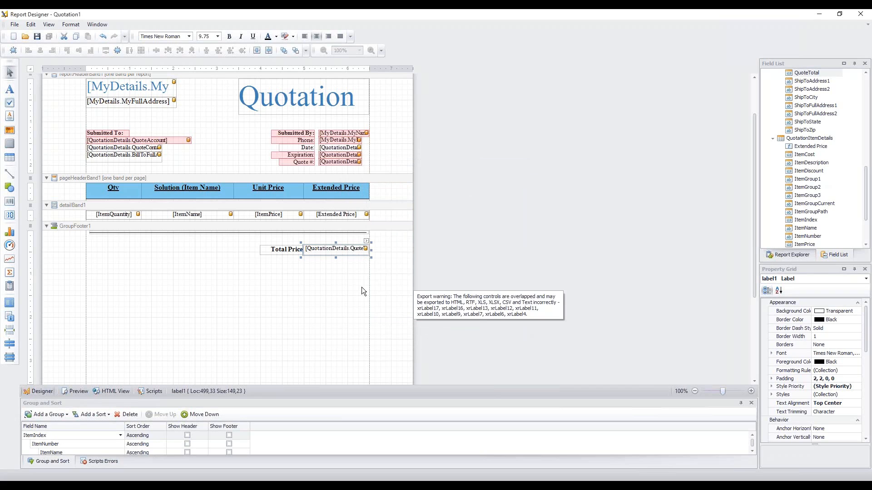
Preview the report and check the currency amounts, the total line and the page footer
{"action": "left_click", "coordinate": [77, 392]}
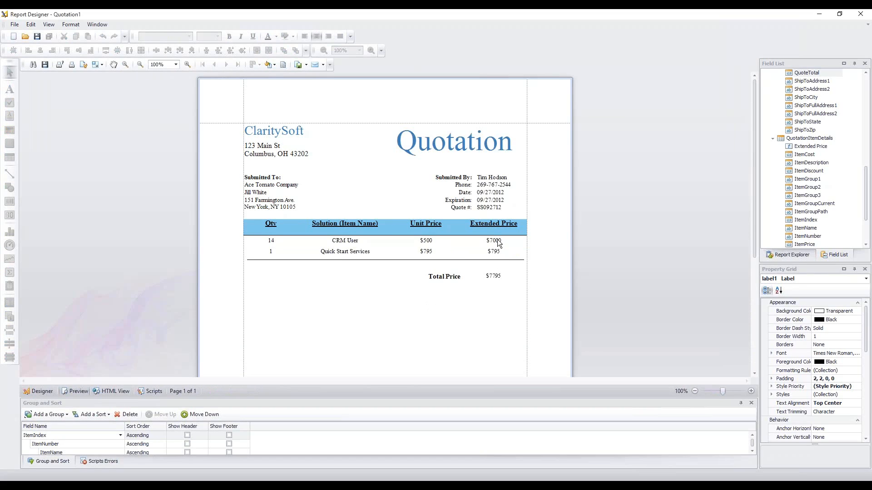
{"action": "scroll", "coordinate": [486, 308], "scroll_direction": "down", "scroll_amount": 3}
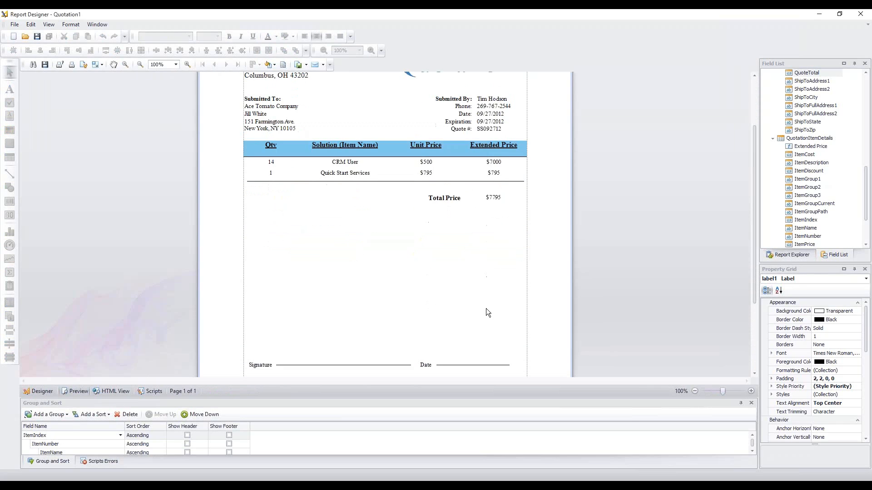
{"action": "scroll", "coordinate": [486, 309], "scroll_direction": "up", "scroll_amount": 3}
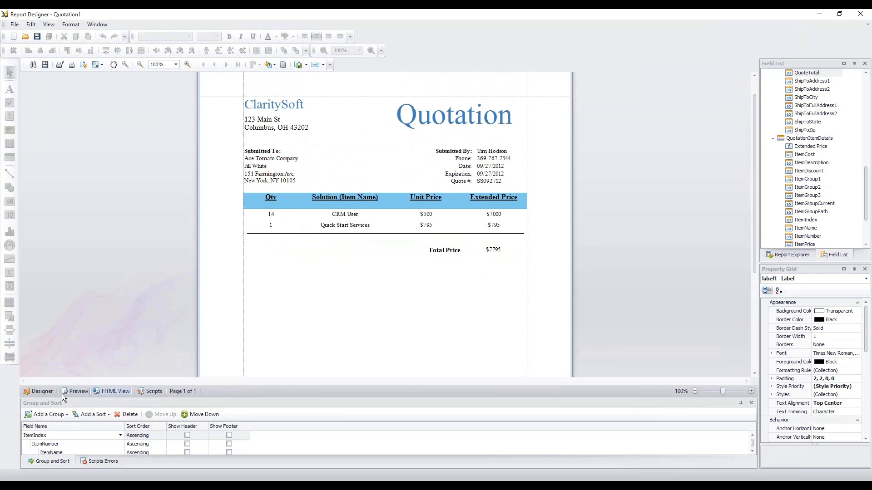
{"action": "scroll", "coordinate": [307, 339], "scroll_direction": "down", "scroll_amount": 3}
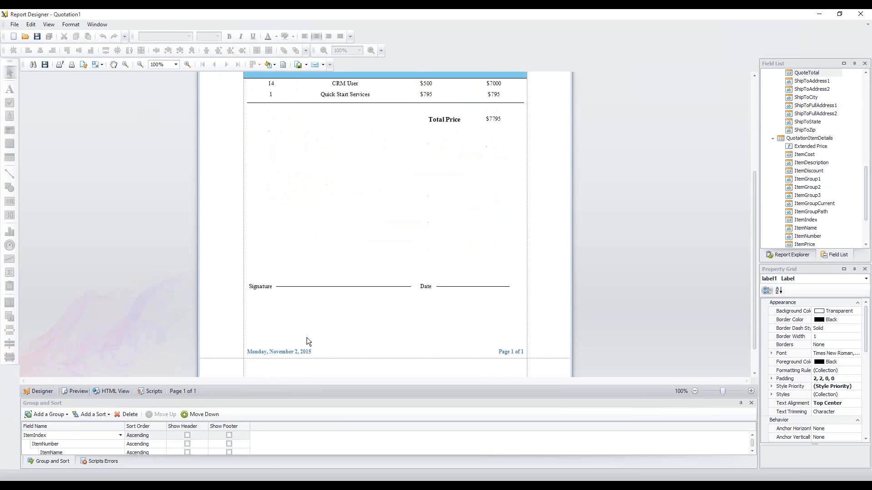
{"action": "scroll", "coordinate": [307, 340], "scroll_direction": "up", "scroll_amount": 3}
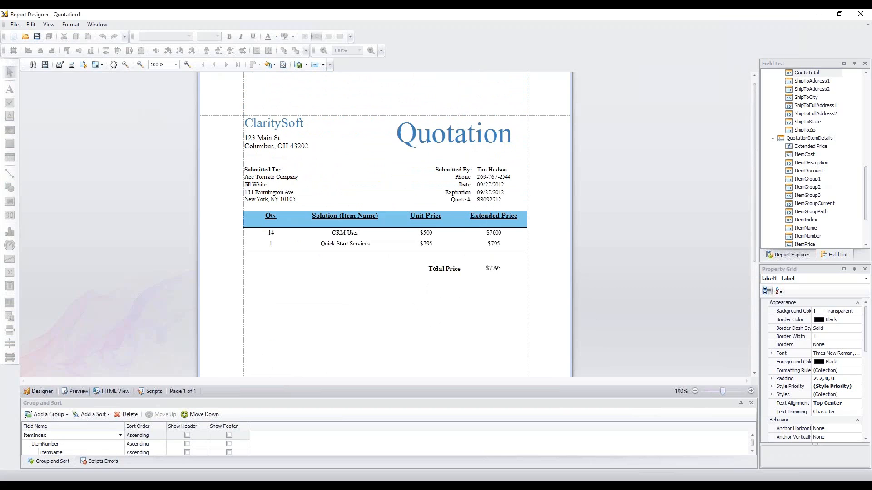
Return to the report design, save it as a new report file named Quote Training Report, and close the designer
{"action": "left_click", "coordinate": [47, 394]}
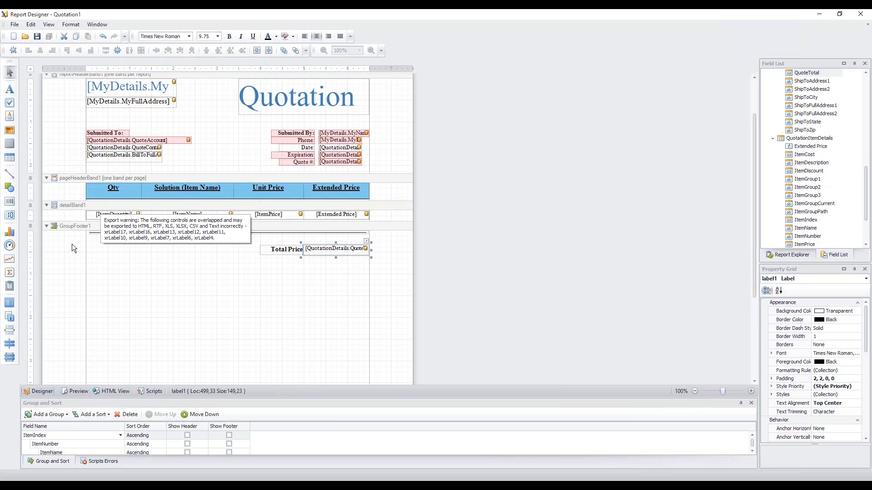
{"action": "left_click", "coordinate": [391, 281]}
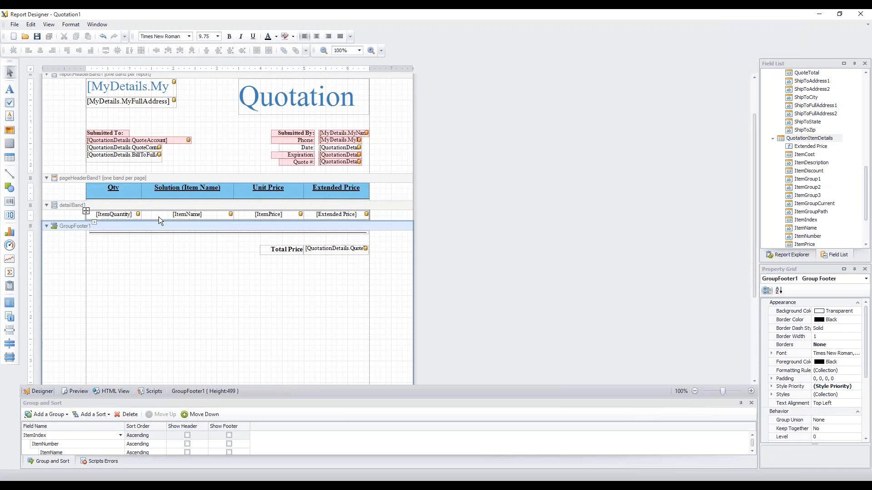
{"action": "scroll", "coordinate": [164, 310], "scroll_direction": "up", "scroll_amount": 1}
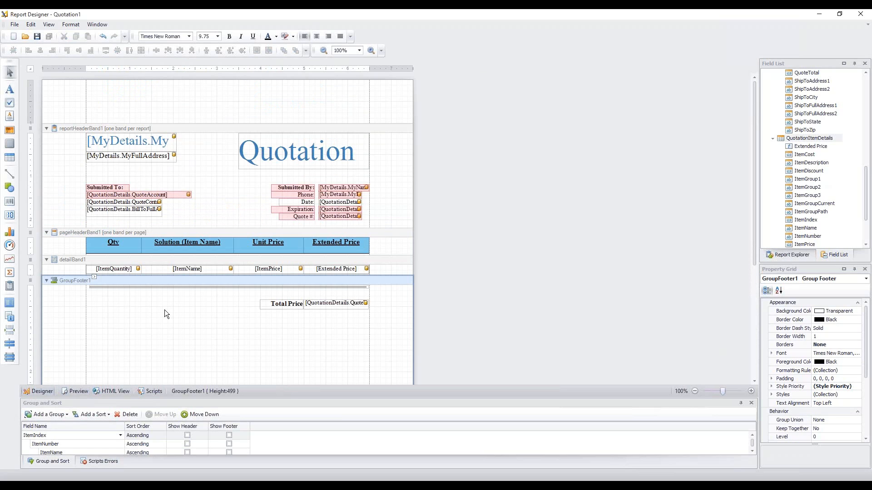
{"action": "scroll", "coordinate": [163, 323], "scroll_direction": "down", "scroll_amount": 1}
{"action": "scroll", "coordinate": [163, 322], "scroll_direction": "up", "scroll_amount": 1}
{"action": "left_click", "coordinate": [16, 27]}
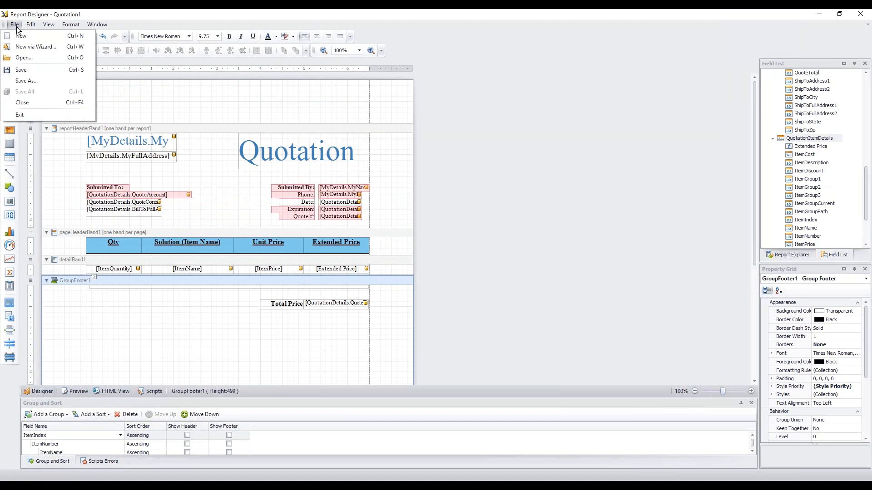
{"action": "left_click", "coordinate": [58, 81]}
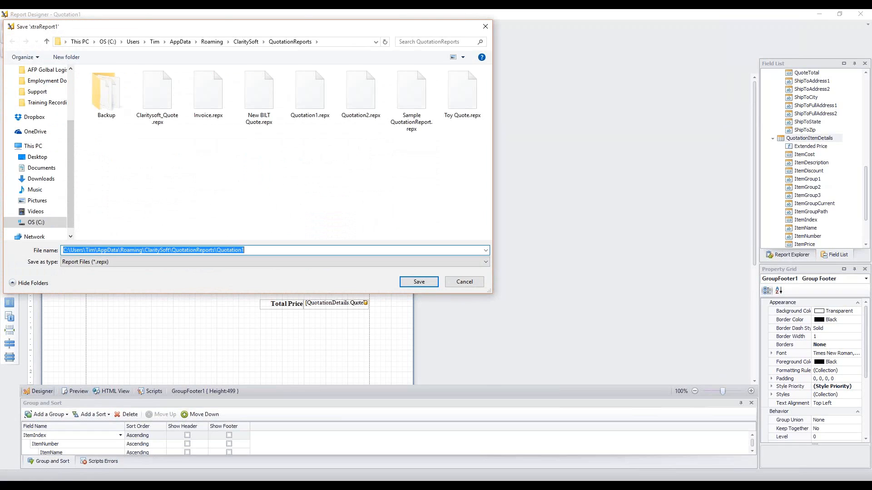
{"action": "type", "text": "Quo"}
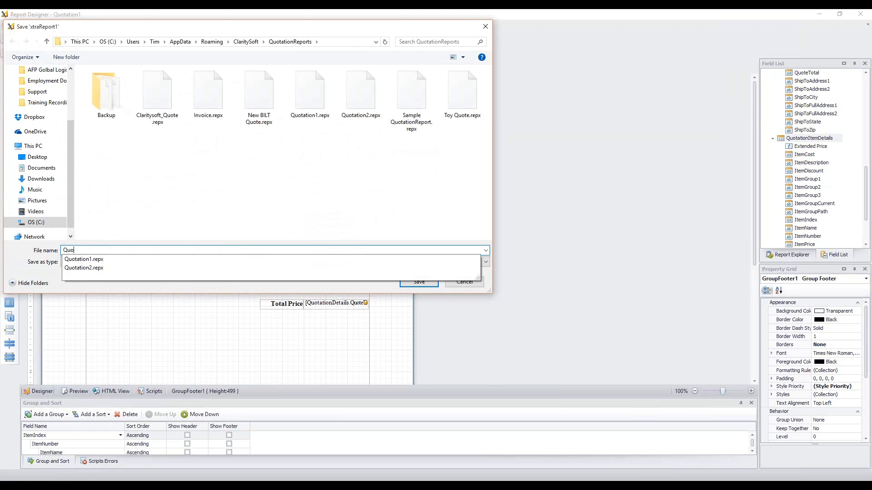
{"action": "type", "text": "te Training Report"}
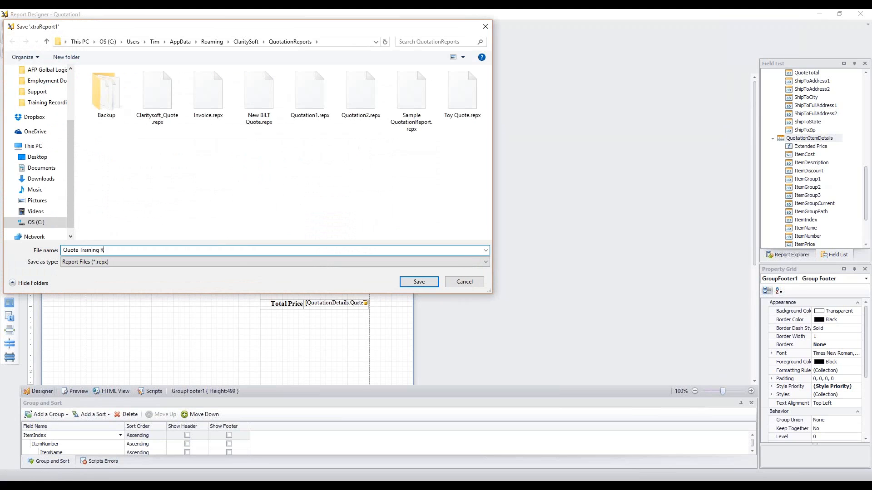
{"action": "left_click", "coordinate": [414, 282]}
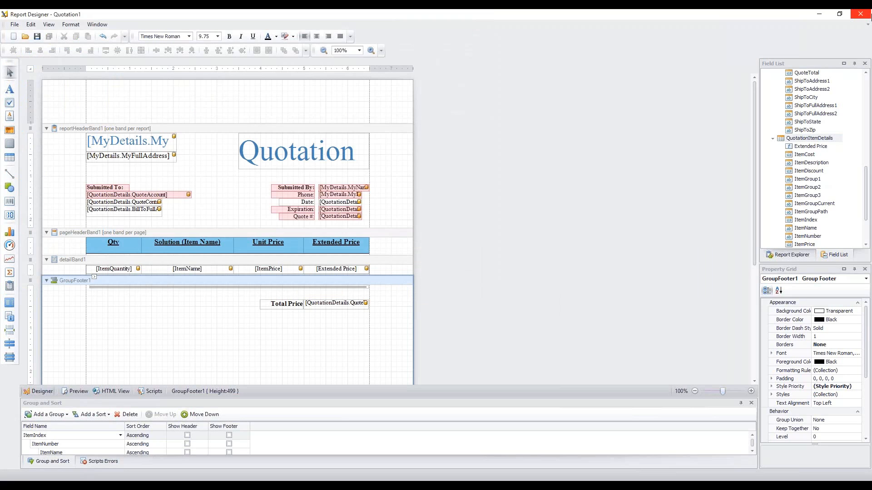
{"action": "left_click", "coordinate": [868, 15]}
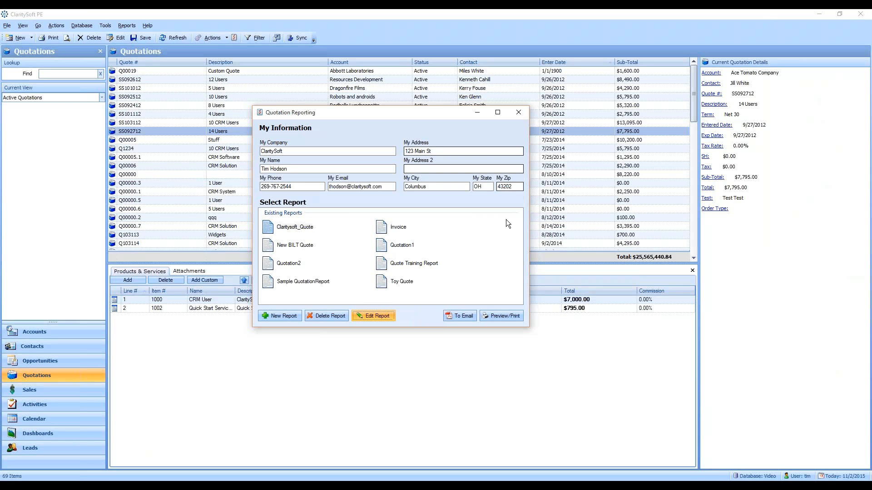
Preview the Quote Training Report for the selected quotation down to its footer and close the preview
{"action": "left_click", "coordinate": [402, 265]}
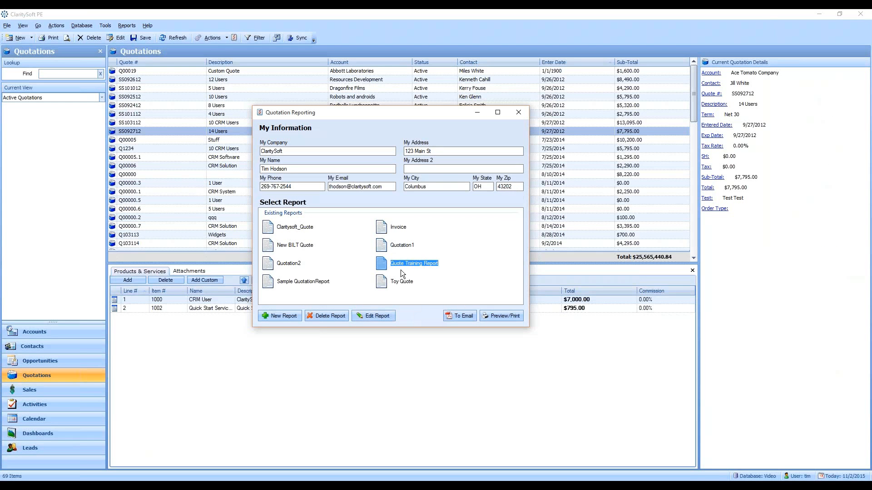
{"action": "left_click", "coordinate": [500, 315]}
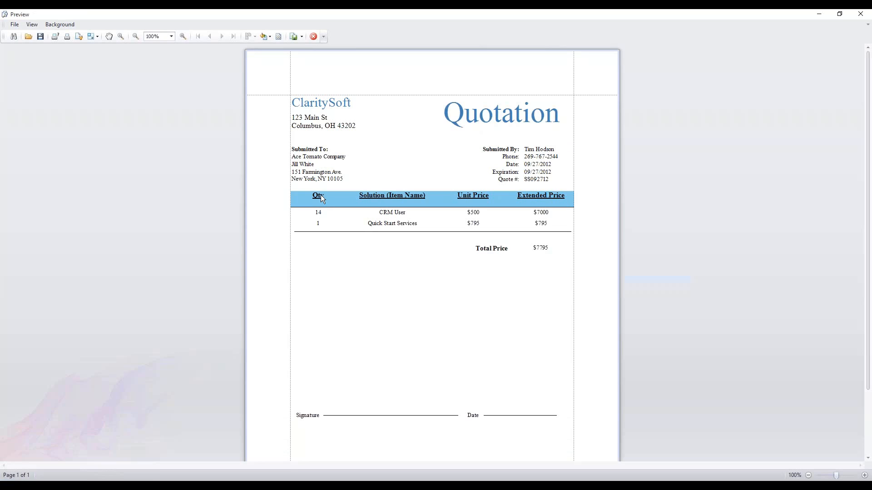
{"action": "scroll", "coordinate": [579, 376], "scroll_direction": "down", "scroll_amount": 3}
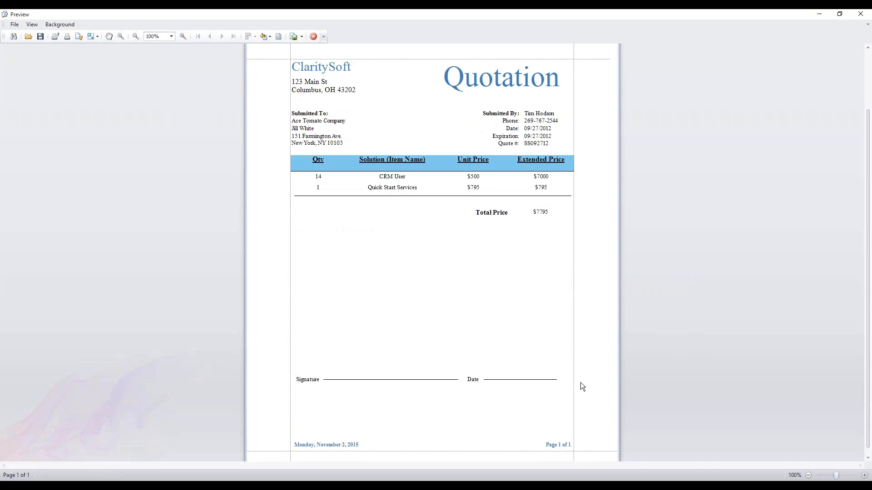
{"action": "scroll", "coordinate": [581, 385], "scroll_direction": "up", "scroll_amount": 3}
{"action": "left_click", "coordinate": [859, 16]}
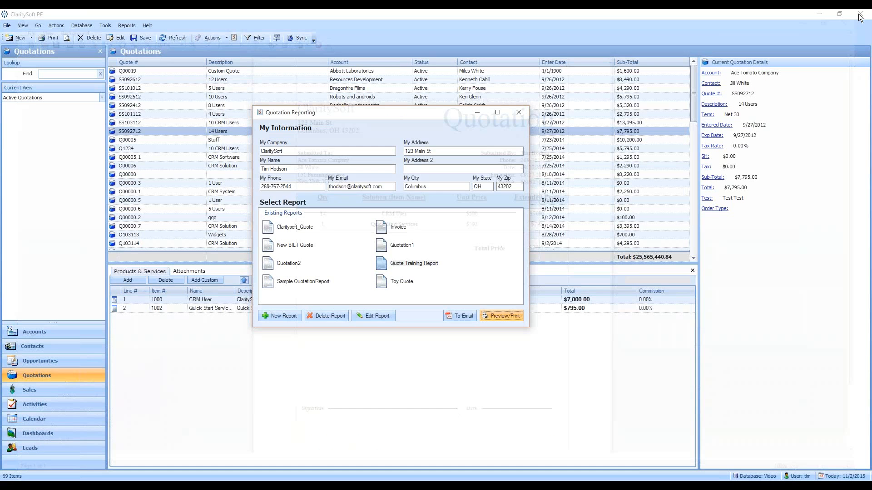
Examine the file and email address settings for emailing the Quote Training Report, and close the export window without sending
{"action": "left_click", "coordinate": [468, 318]}
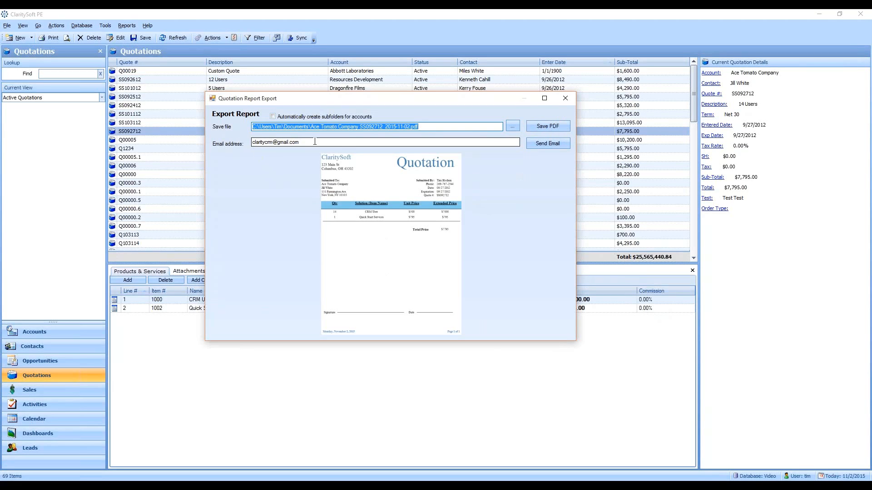
{"action": "mouse_move", "coordinate": [315, 142]}
{"action": "left_mouse_down"}
{"action": "mouse_move", "coordinate": [251, 142]}
{"action": "mouse_move", "coordinate": [307, 143]}
{"action": "left_mouse_up"}
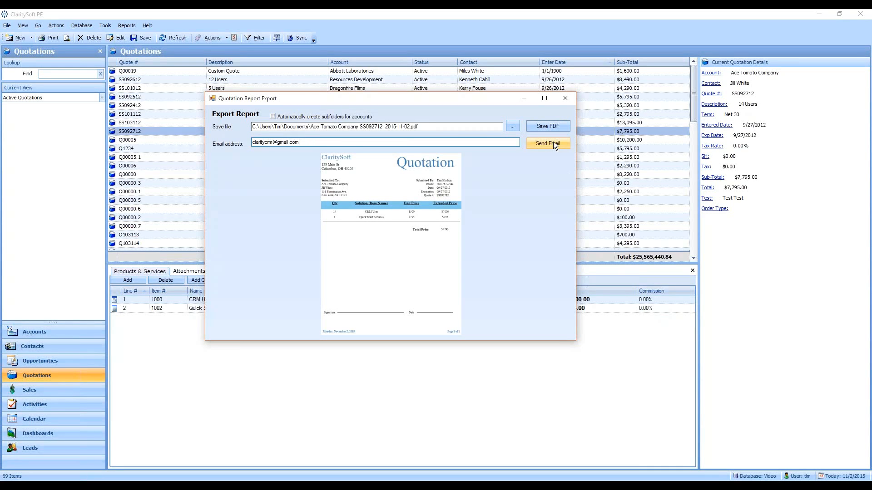
{"action": "left_click", "coordinate": [567, 101]}
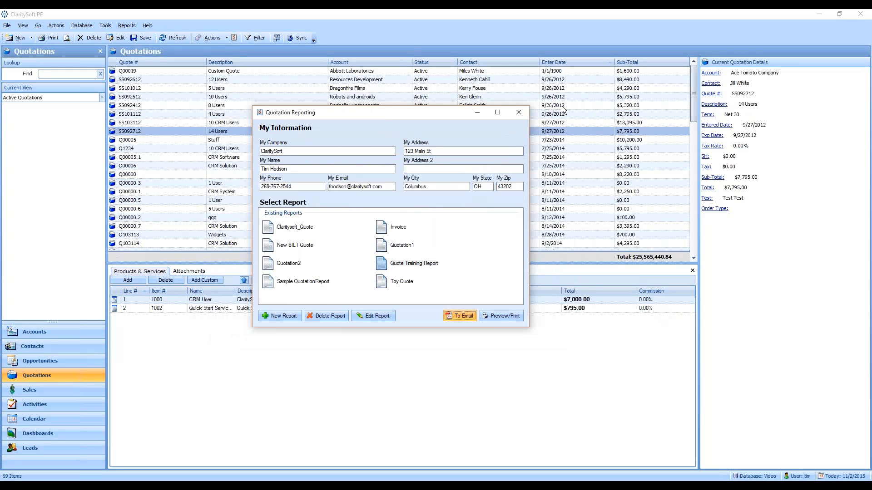
Open the Quote Training Report for editing in the report designer
{"action": "left_click", "coordinate": [403, 264]}
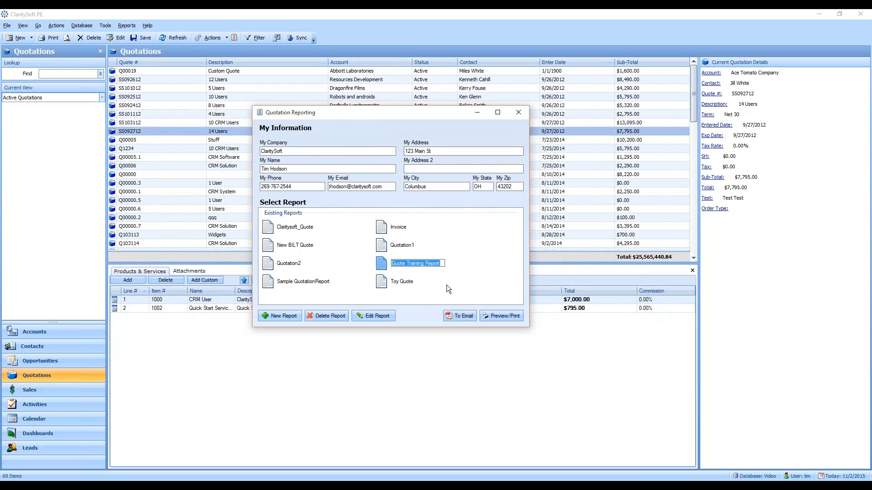
{"action": "left_click", "coordinate": [446, 277]}
{"action": "left_click", "coordinate": [400, 261]}
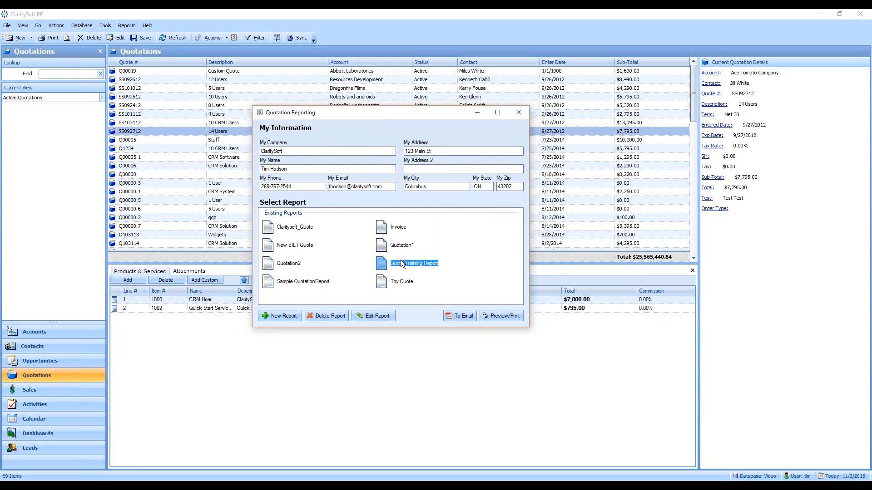
{"action": "left_click", "coordinate": [380, 313]}
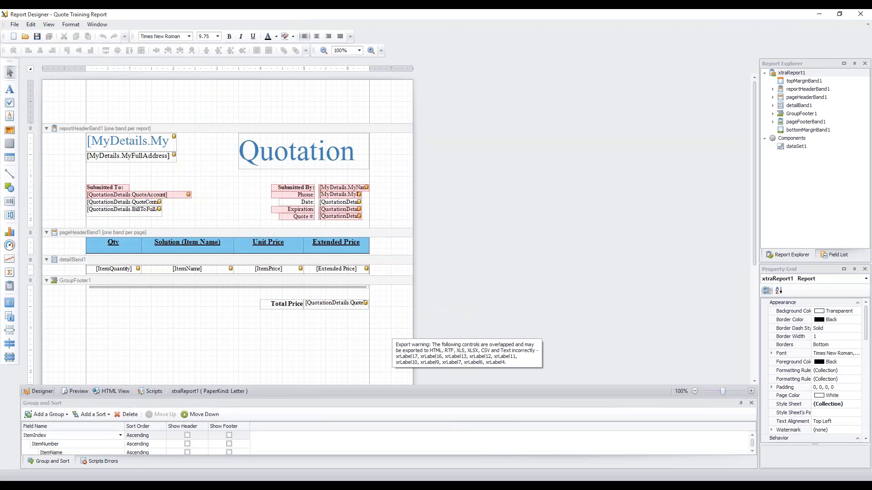
Replace the Quotation title text in the report header with Invoice
{"action": "left_click", "coordinate": [322, 153]}
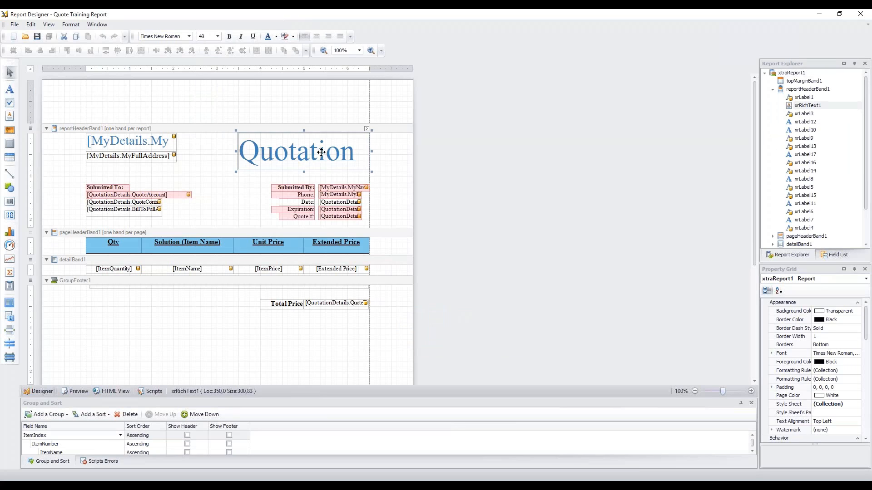
{"action": "double_click", "coordinate": [321, 153]}
{"action": "type", "text": "Invoice"}
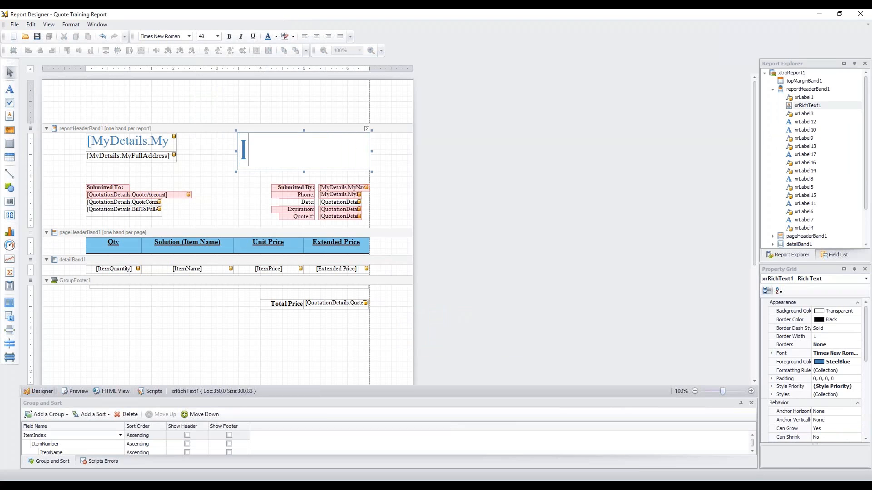
Save the edited report under the new name Invoice Report and close the report designer
{"action": "left_click", "coordinate": [261, 192]}
{"action": "left_click", "coordinate": [15, 25]}
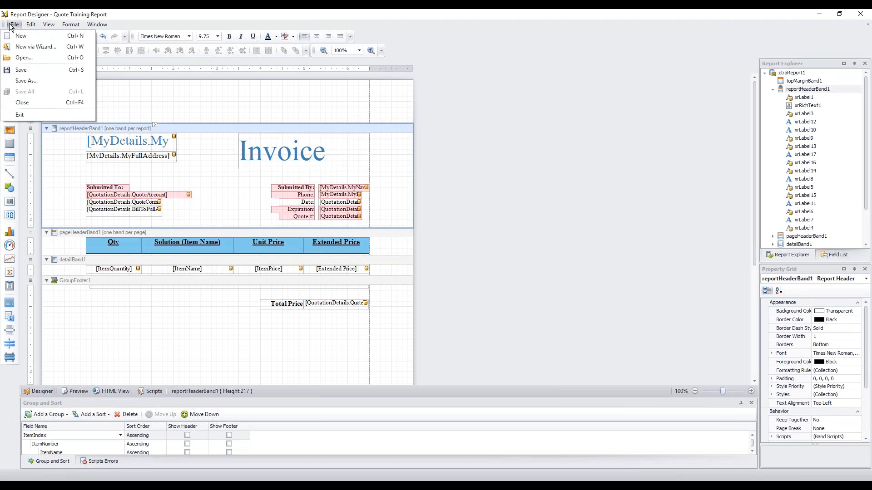
{"action": "left_click", "coordinate": [21, 80]}
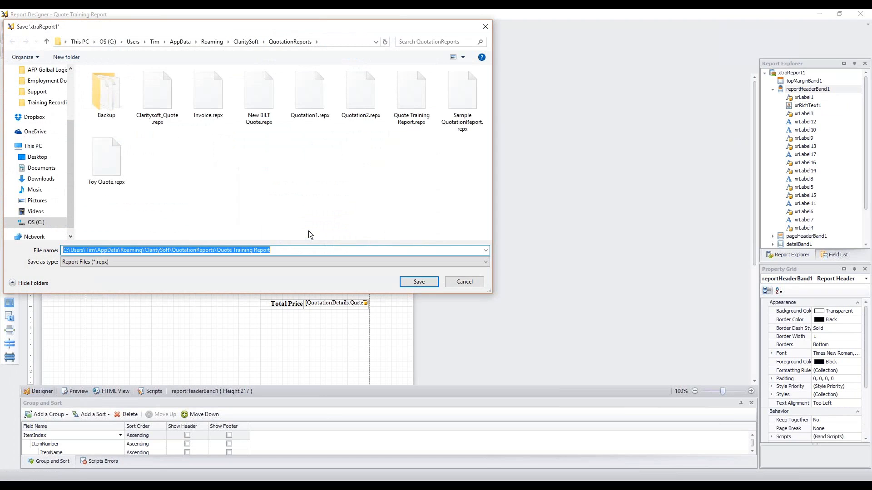
{"action": "type", "text": "Invoice Repo"}
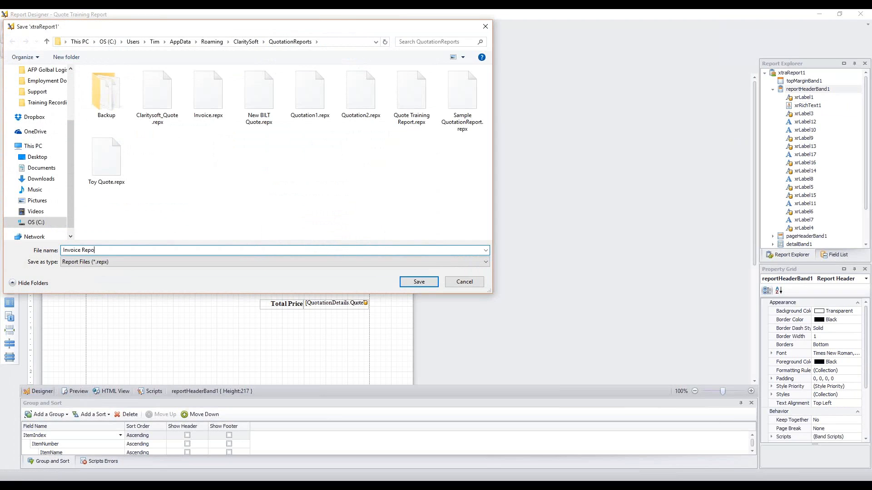
{"action": "type", "text": "rt"}
{"action": "left_click", "coordinate": [428, 281]}
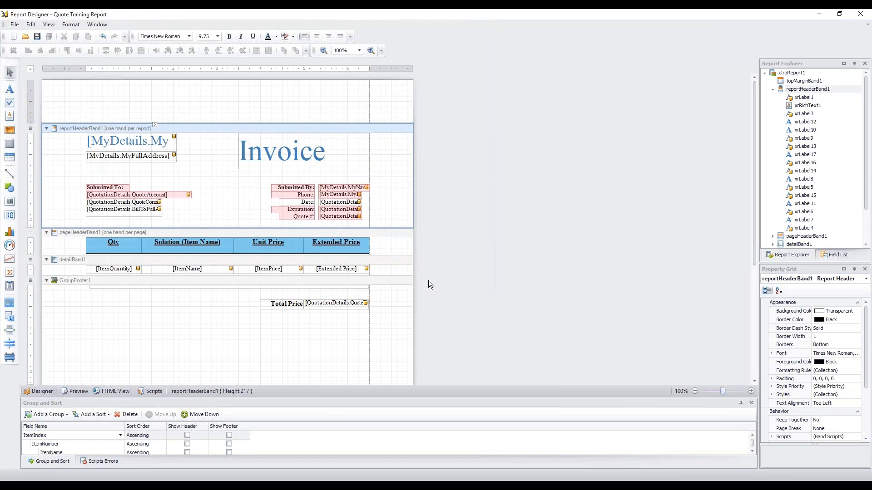
{"action": "left_click", "coordinate": [866, 17]}
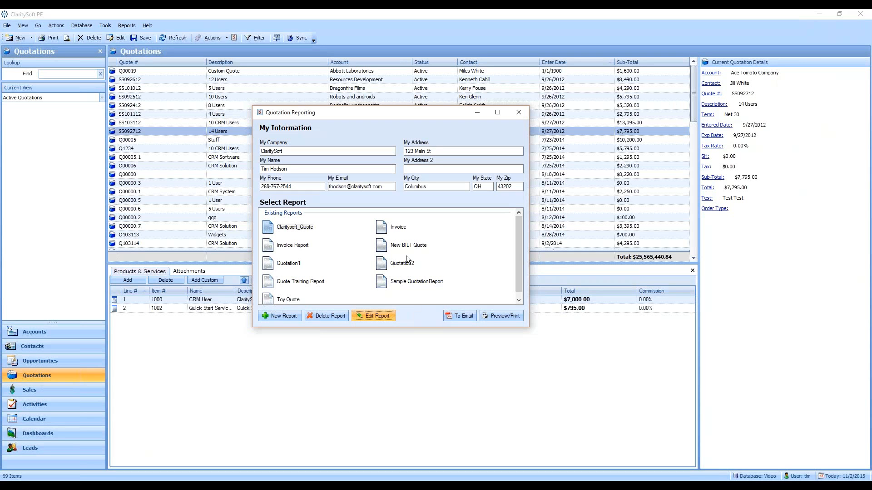
Preview the Invoice Report for the selected quotation and close the preview
{"action": "left_click", "coordinate": [293, 248]}
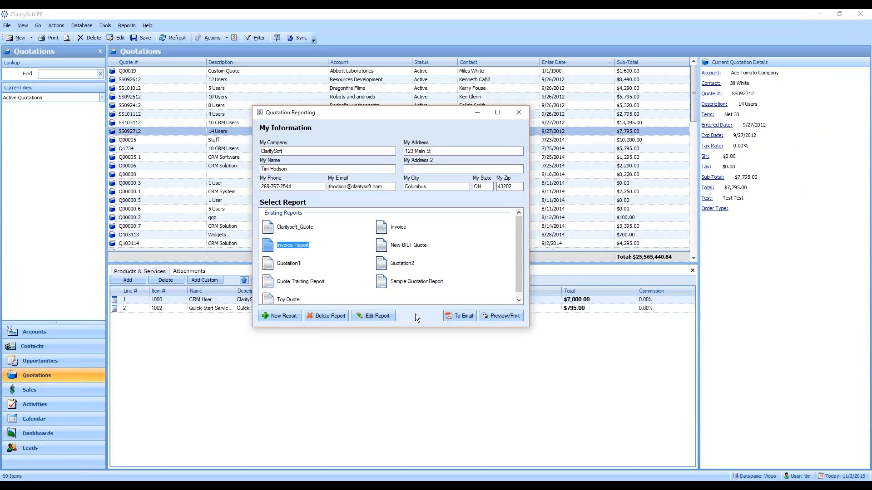
{"action": "left_click", "coordinate": [513, 316]}
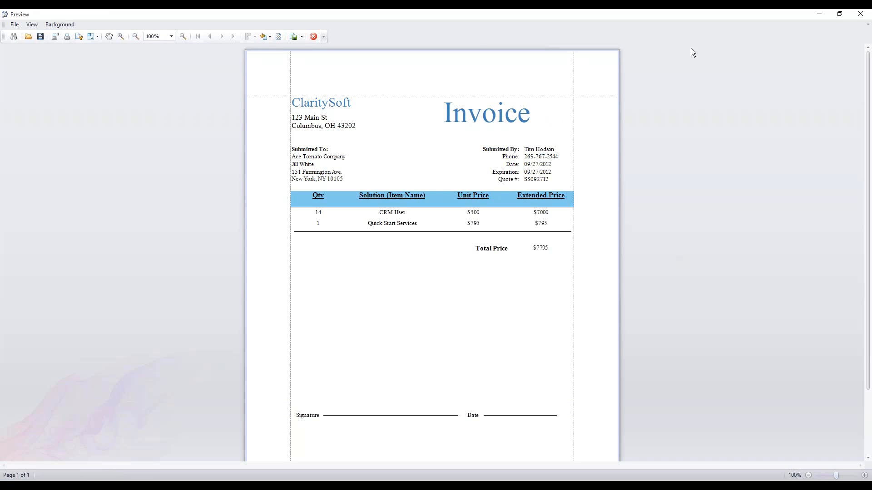
{"action": "left_click", "coordinate": [861, 15]}
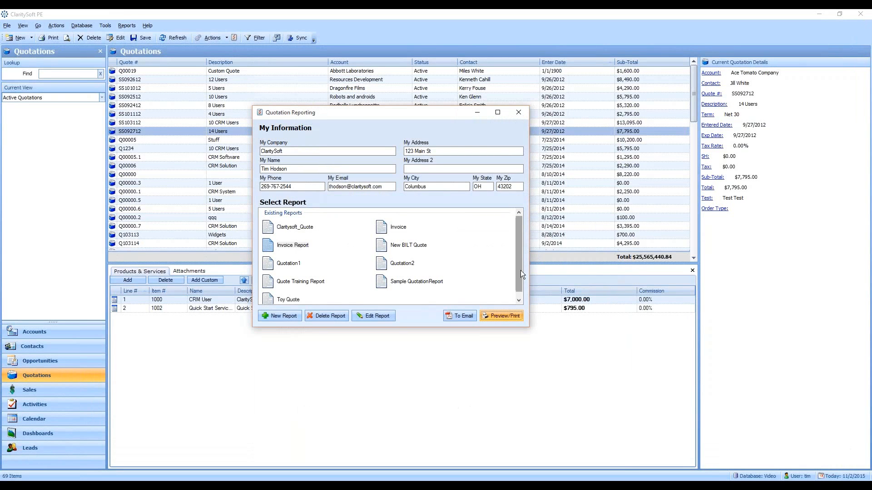
Open the Invoice Report for editing and fit its Invoice title box, about 206 wide, against the report's right margin
{"action": "scroll", "coordinate": [520, 270], "scroll_direction": "down", "scroll_amount": 1}
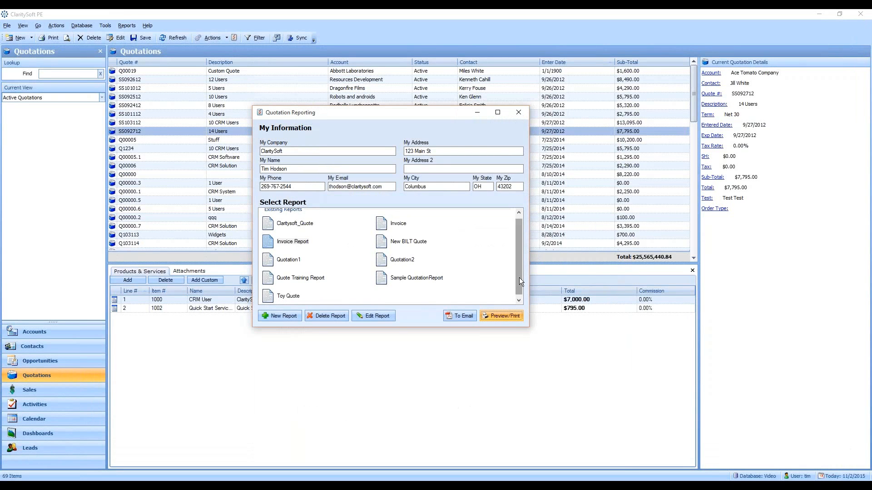
{"action": "scroll", "coordinate": [519, 277], "scroll_direction": "up", "scroll_amount": 1}
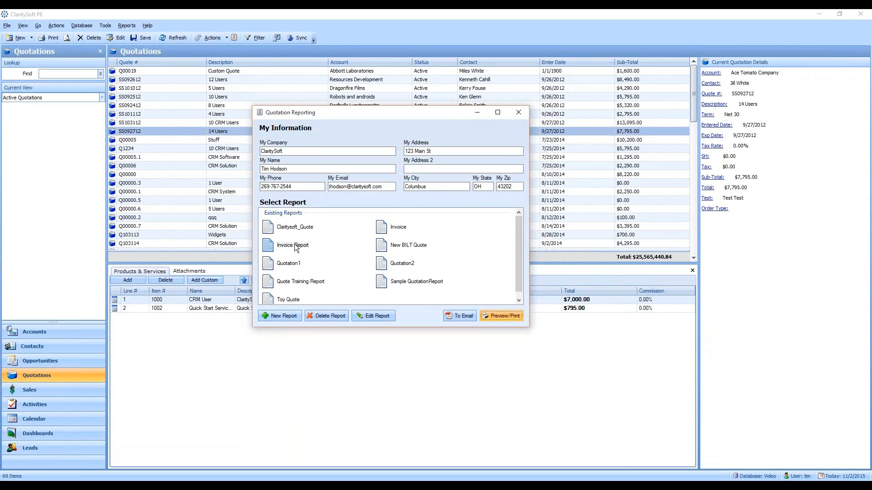
{"action": "left_click", "coordinate": [295, 246]}
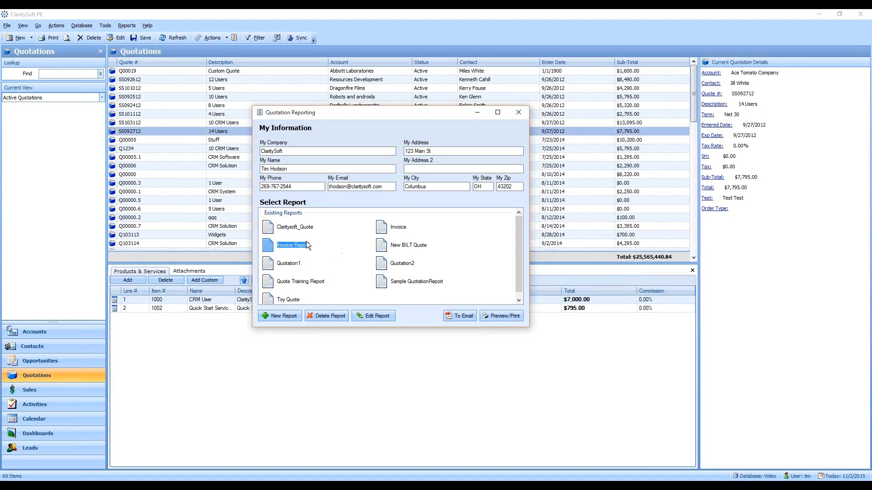
{"action": "left_click", "coordinate": [376, 318]}
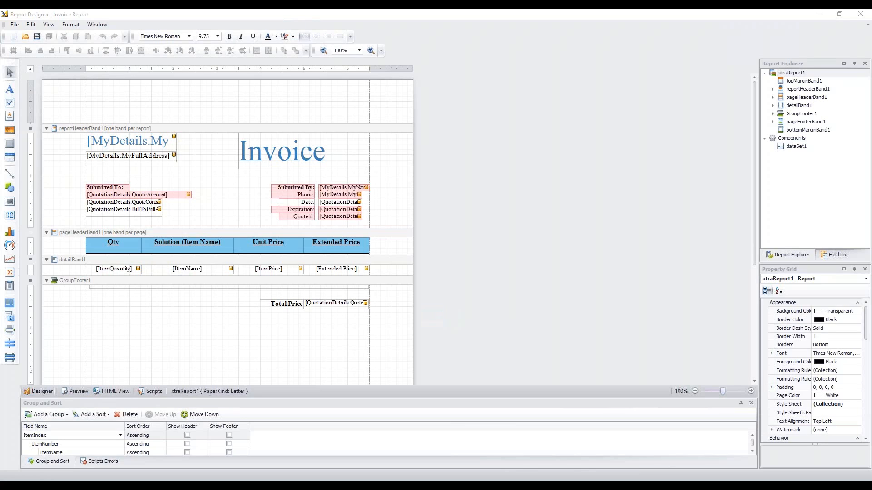
{"action": "left_click", "coordinate": [367, 152]}
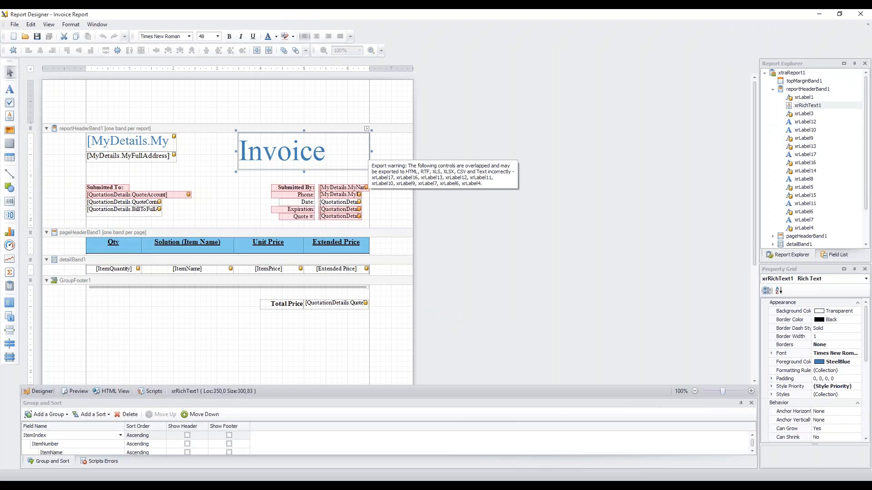
{"action": "left_click_drag", "start_coordinate": [370, 152], "coordinate": [338, 158]}
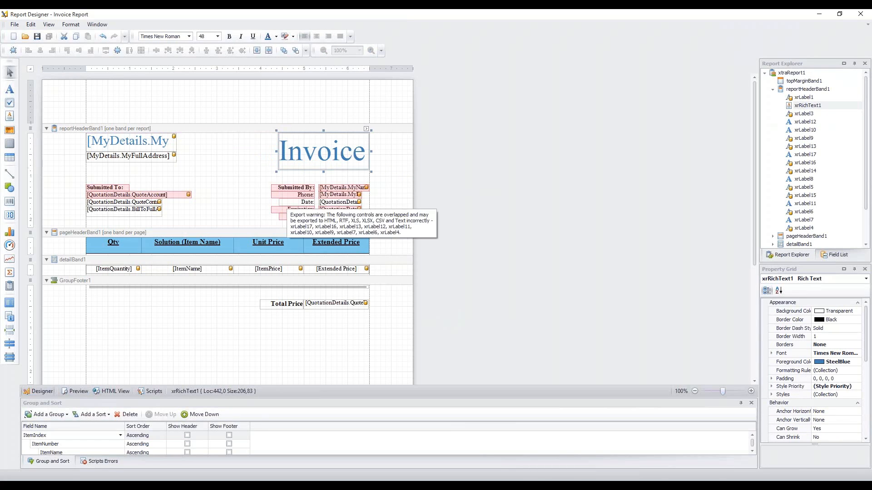
Set the borders of the blue column header table to Top and Bottom
{"action": "left_click", "coordinate": [86, 237]}
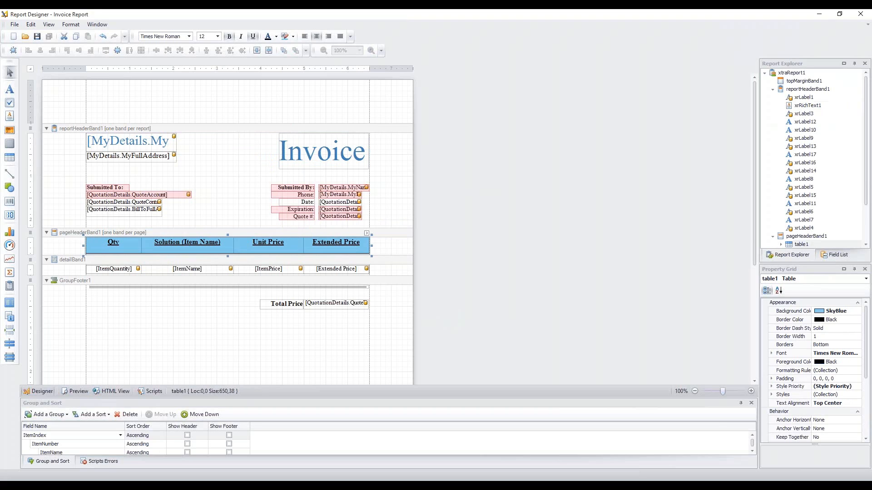
{"action": "left_click", "coordinate": [858, 345]}
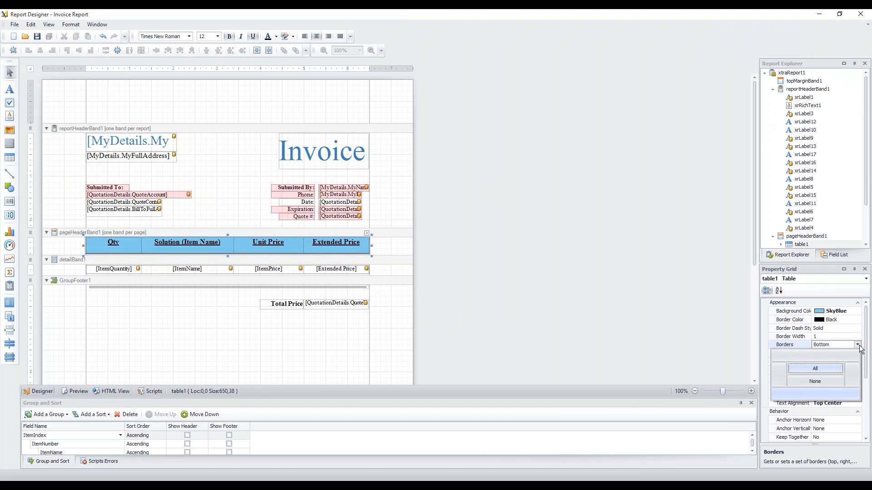
{"action": "left_click", "coordinate": [498, 225]}
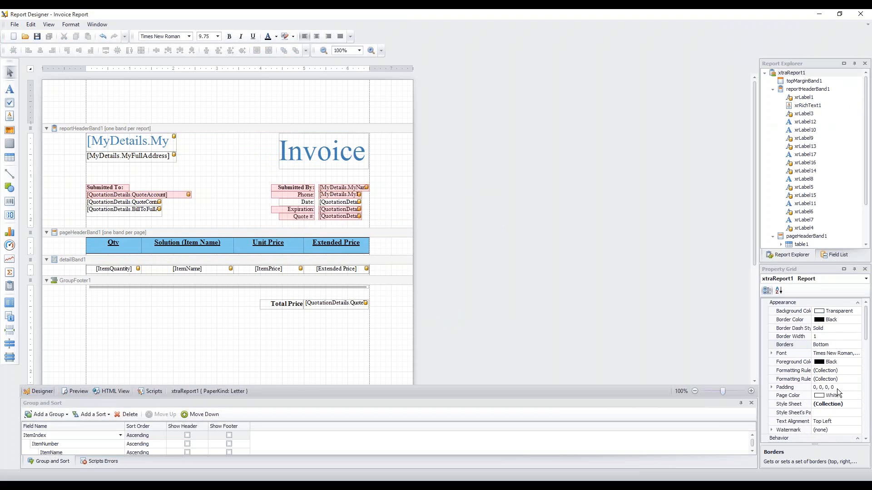
Set the padding of the column header table to 0, 2, 0, 0
{"action": "left_click", "coordinate": [87, 238]}
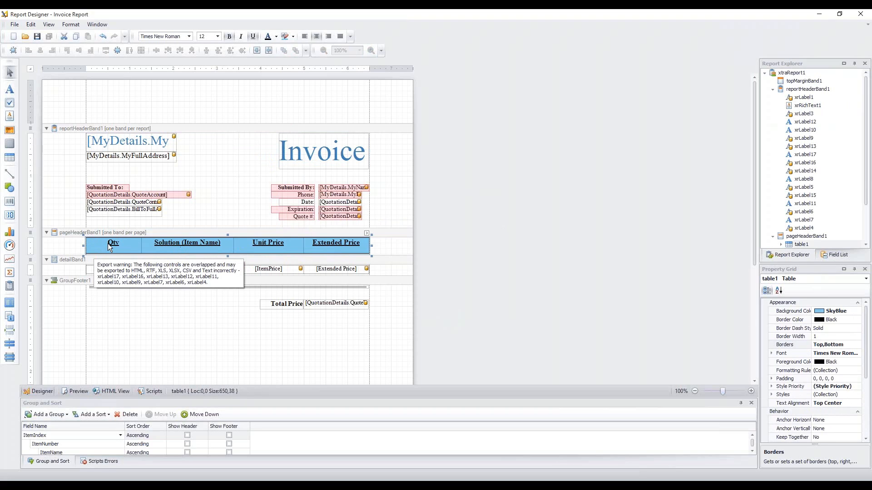
{"action": "left_click", "coordinate": [819, 378]}
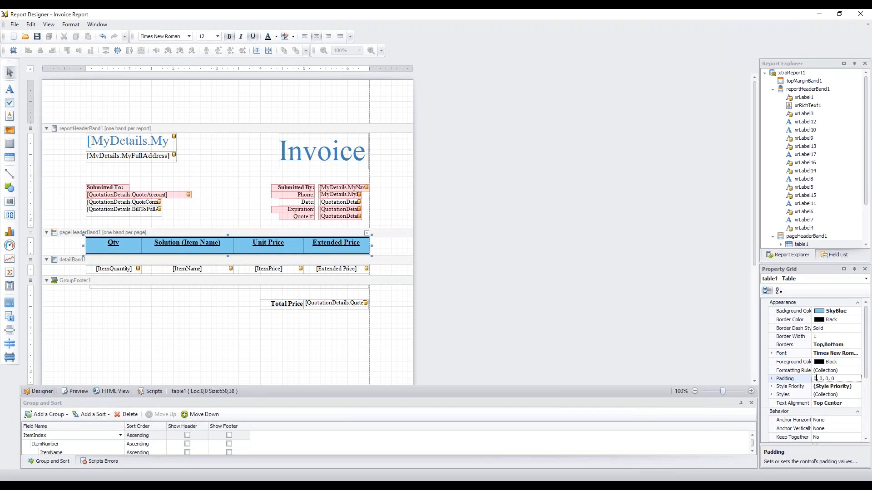
{"action": "double_click", "coordinate": [815, 379]}
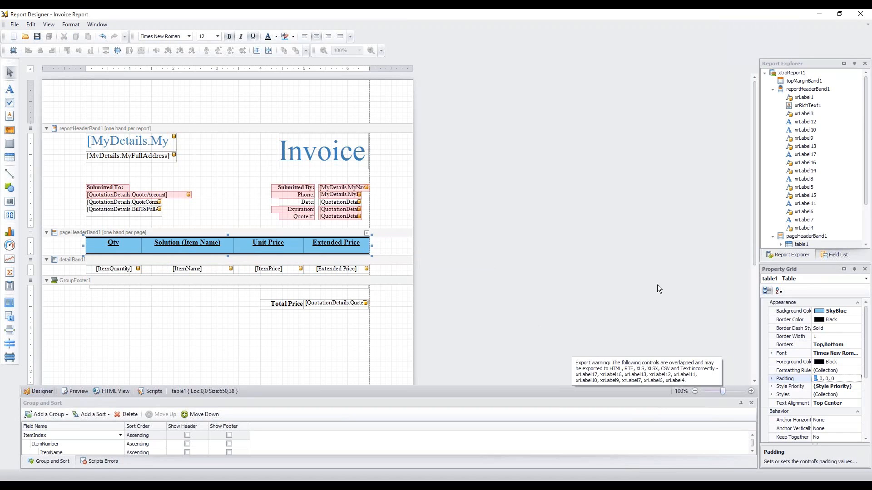
{"action": "left_click", "coordinate": [619, 279]}
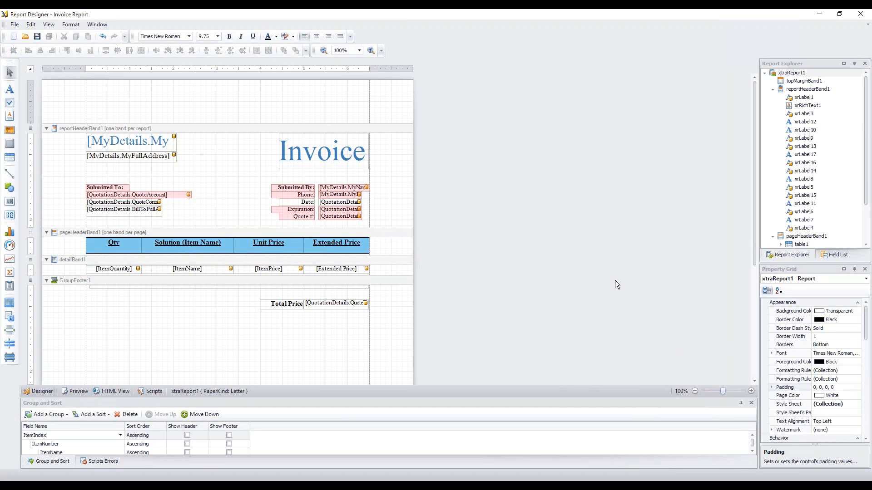
{"action": "left_click", "coordinate": [821, 388]}
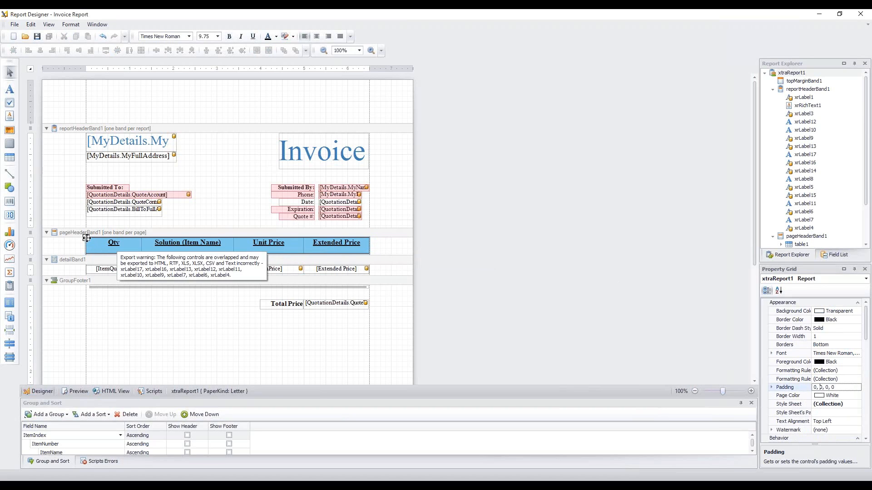
{"action": "left_click", "coordinate": [86, 237]}
{"action": "double_click", "coordinate": [816, 379]}
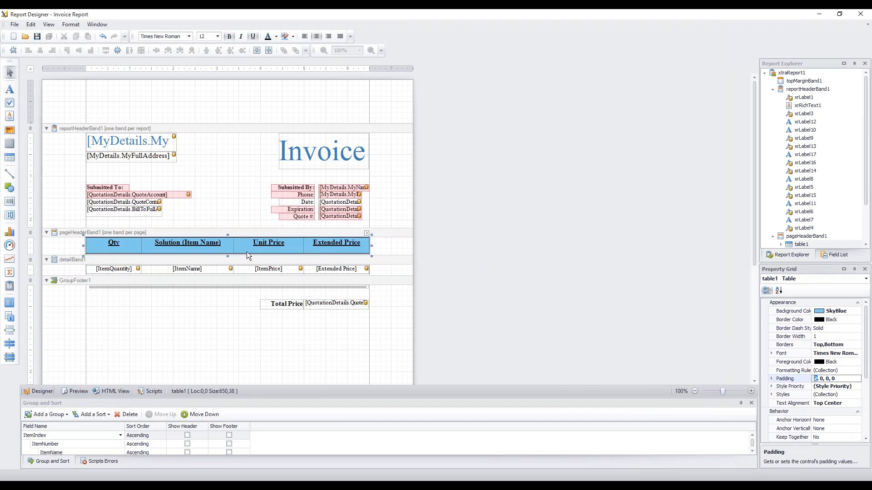
{"action": "type", "text": "0"}
{"action": "double_click", "coordinate": [820, 378]}
{"action": "type", "text": "2"}
{"action": "left_click", "coordinate": [478, 279]}
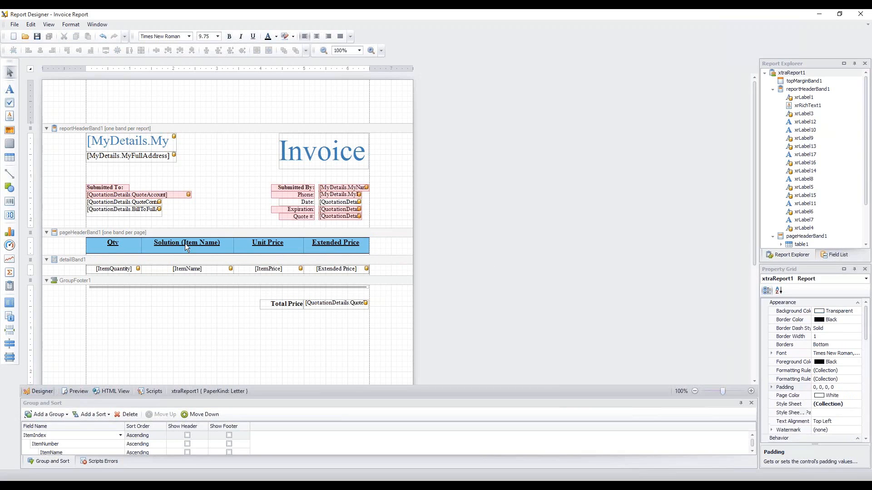
Set the padding of the column header table to 0, 0, 3, 0 to lower the heading text
{"action": "left_click", "coordinate": [84, 237]}
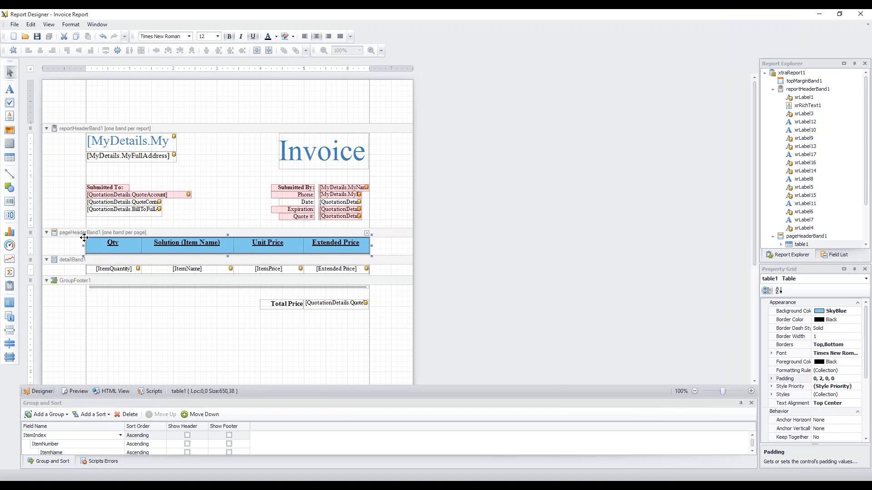
{"action": "left_click", "coordinate": [822, 379]}
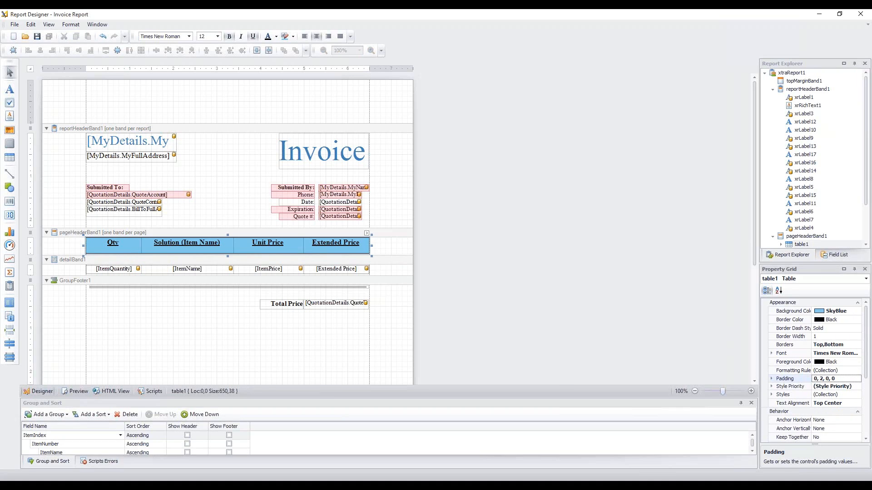
{"action": "double_click", "coordinate": [822, 378]}
{"action": "type", "text": "0"}
{"action": "double_click", "coordinate": [827, 379]}
{"action": "left_click", "coordinate": [731, 338]}
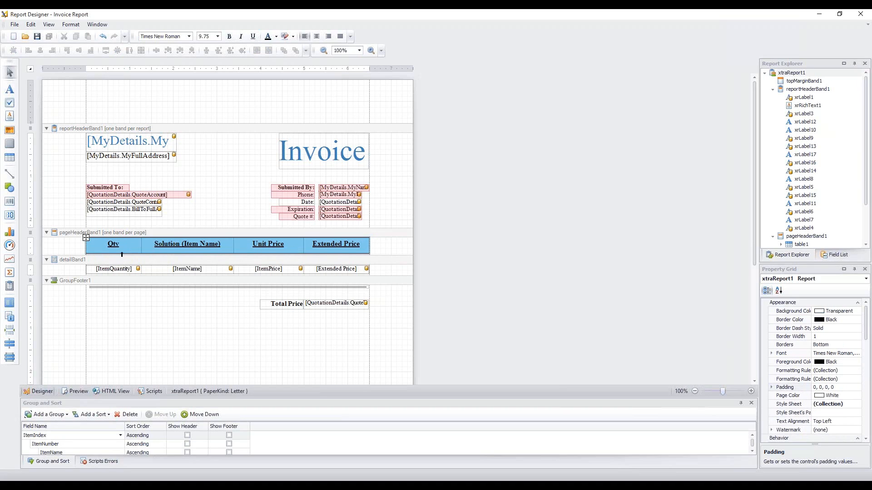
{"action": "left_click", "coordinate": [93, 240]}
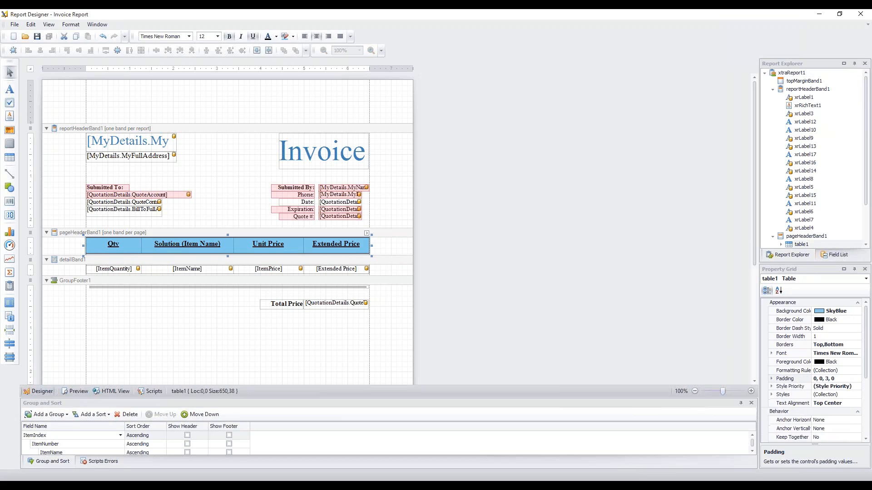
{"action": "left_click", "coordinate": [826, 378]}
{"action": "double_click", "coordinate": [826, 379]}
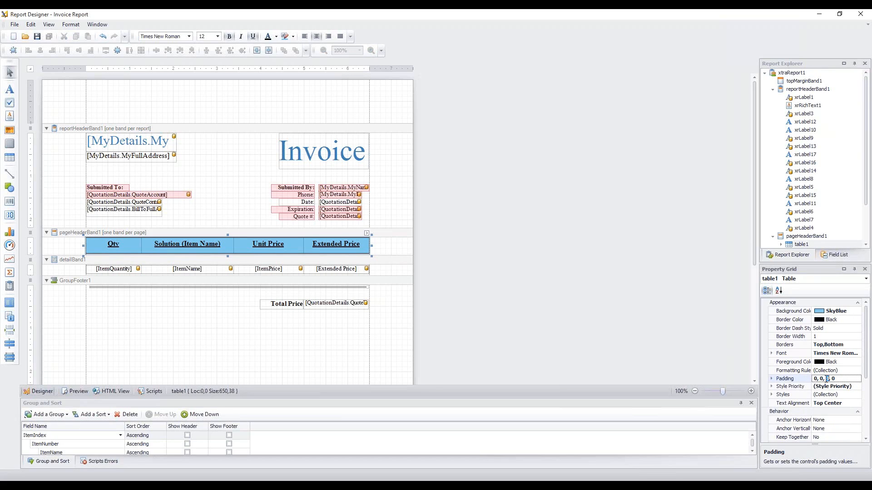
{"action": "left_click", "coordinate": [462, 237]}
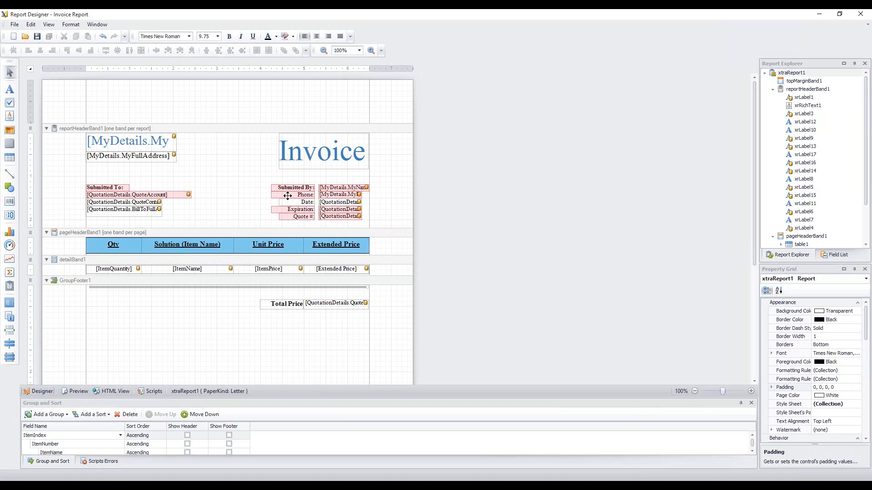
Close the report designer and the Quotation Reporting window to return to the quotations list
{"action": "mouse_move", "coordinate": [172, 174]}
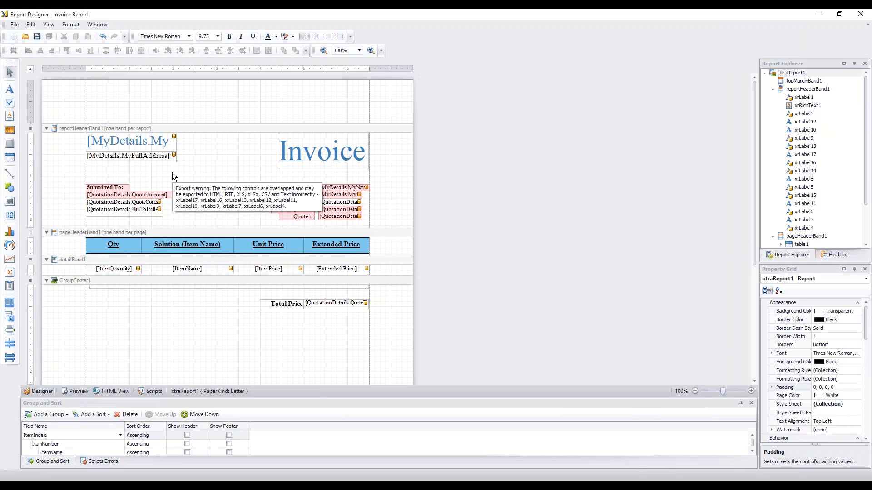
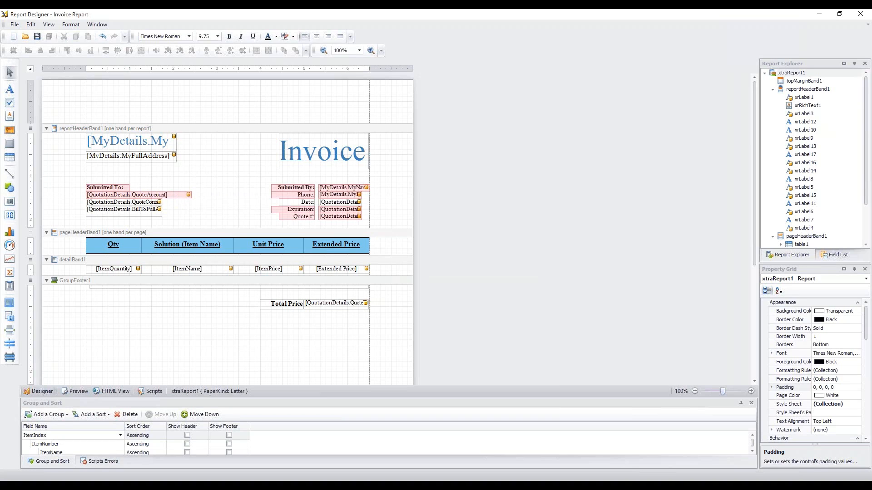
{"action": "left_click", "coordinate": [861, 14]}
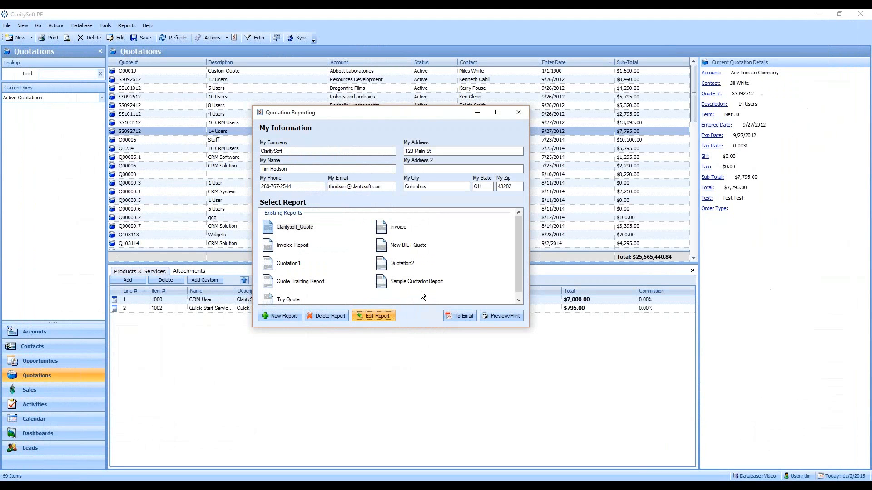
{"action": "left_click", "coordinate": [514, 116]}
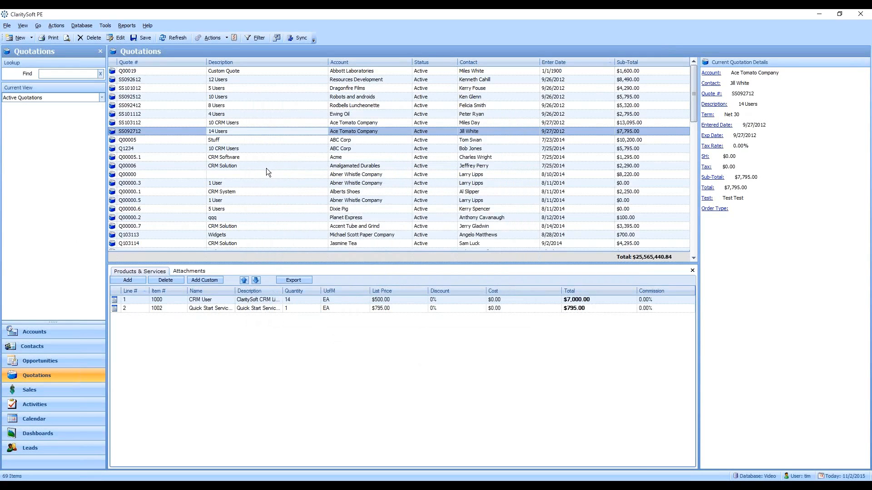
Open the Claritysoft Files folder and go into its QuotationReports subfolder
{"action": "left_click", "coordinate": [151, 27]}
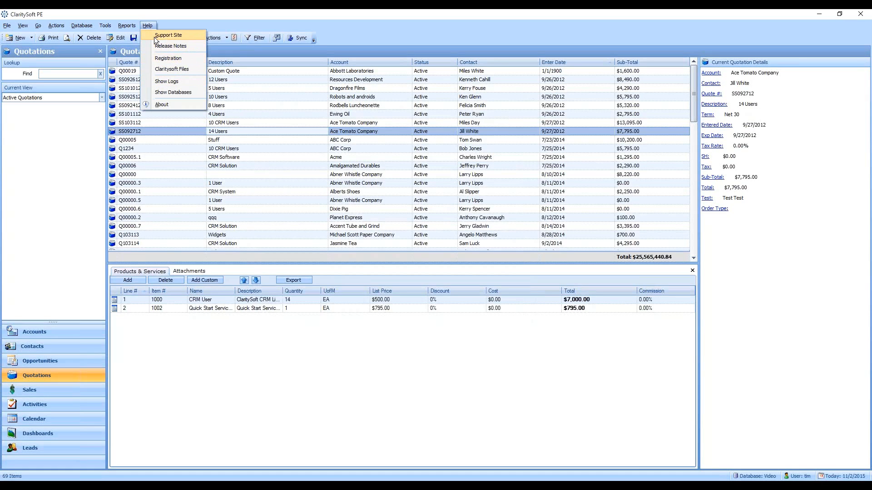
{"action": "left_click", "coordinate": [195, 70]}
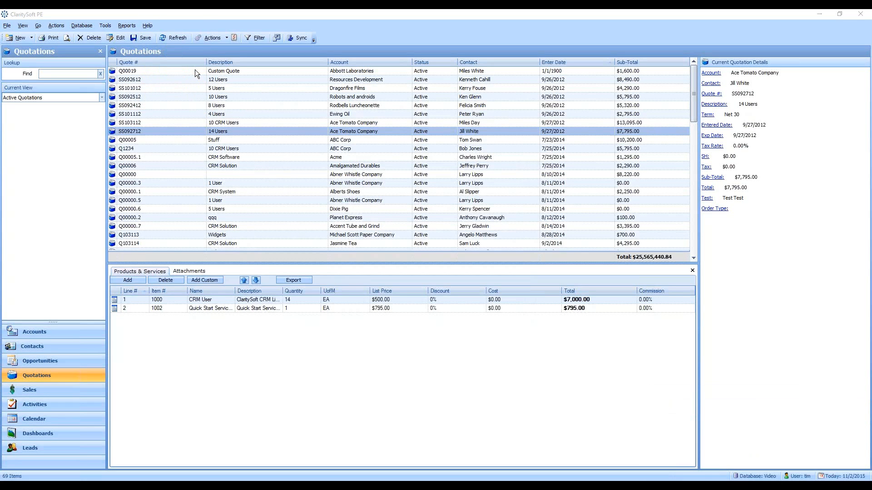
{"action": "left_click_drag", "start_coordinate": [409, 153], "coordinate": [361, 61]}
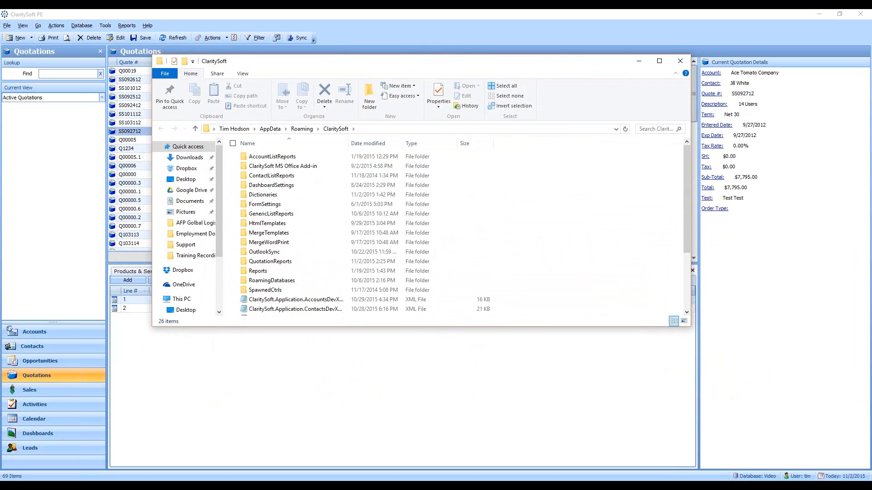
{"action": "left_click_drag", "start_coordinate": [690, 326], "coordinate": [689, 410]}
{"action": "left_click", "coordinate": [267, 227]}
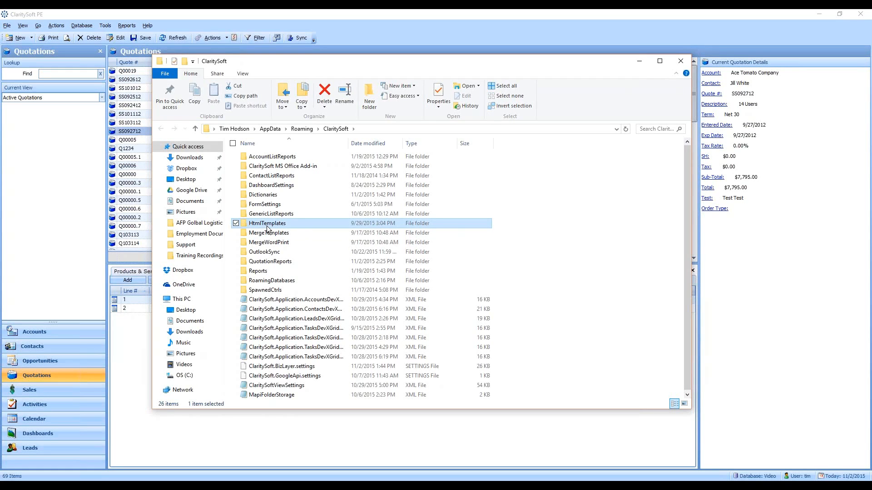
{"action": "double_click", "coordinate": [304, 262]}
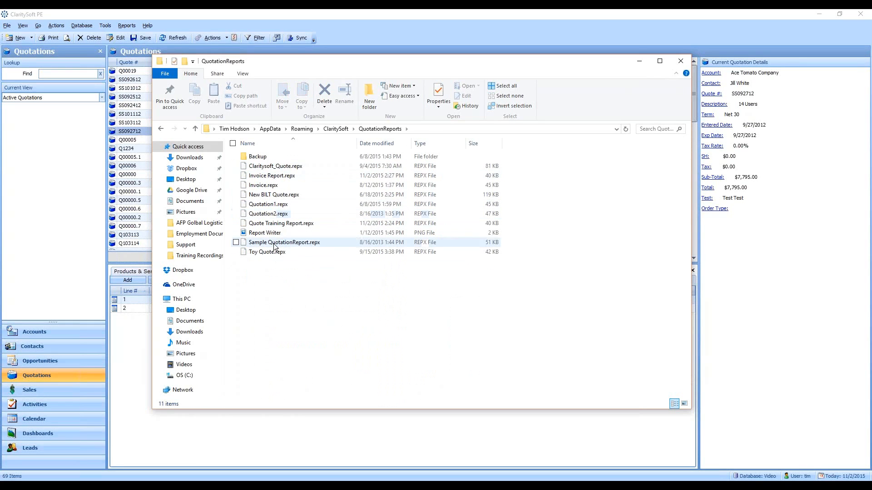
Copy and then cut the Quote Training Report.repx file in the QuotationReports folder, and close the folder window
{"action": "left_click", "coordinate": [307, 225]}
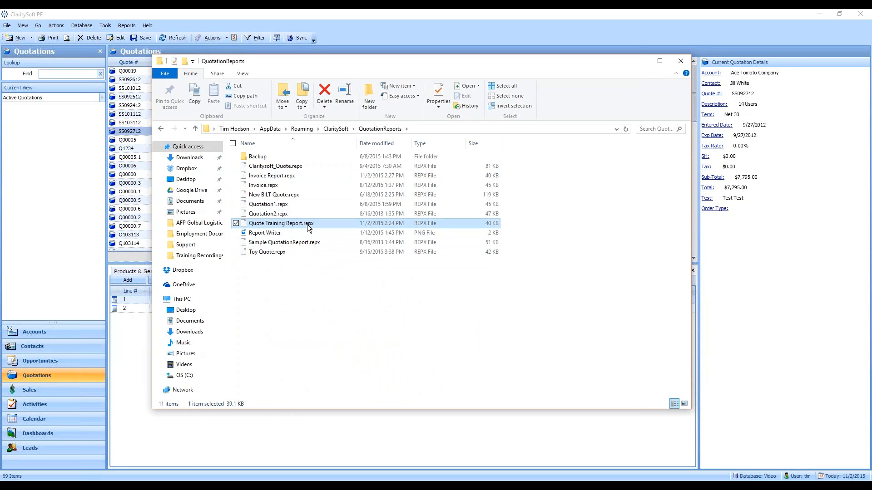
{"action": "right_click", "coordinate": [307, 225]}
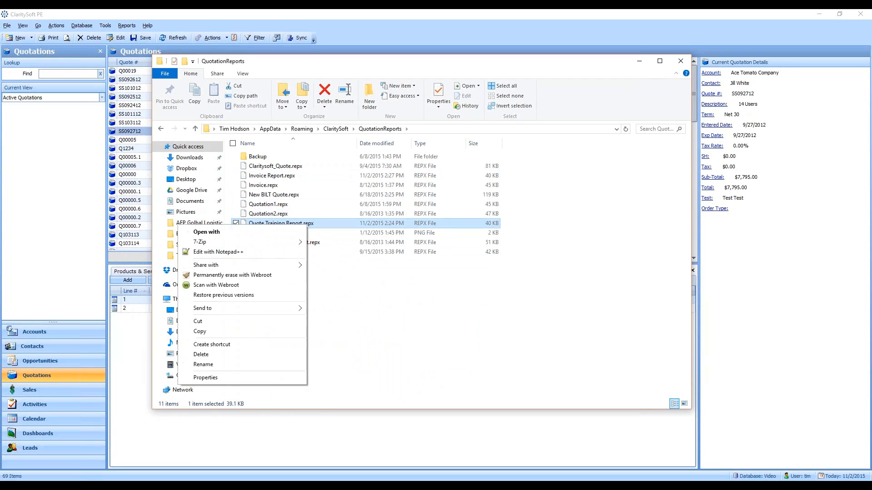
{"action": "left_click", "coordinate": [261, 333]}
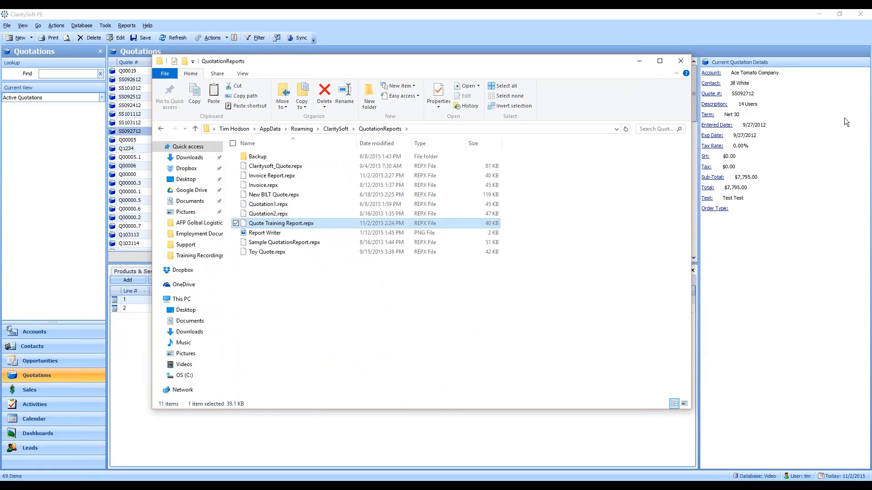
{"action": "right_click", "coordinate": [311, 223]}
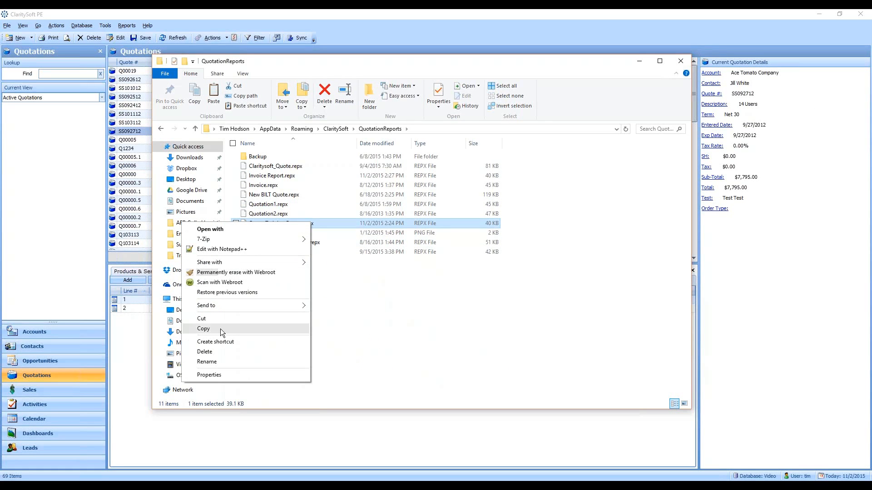
{"action": "left_click", "coordinate": [222, 320]}
{"action": "left_click", "coordinate": [426, 314]}
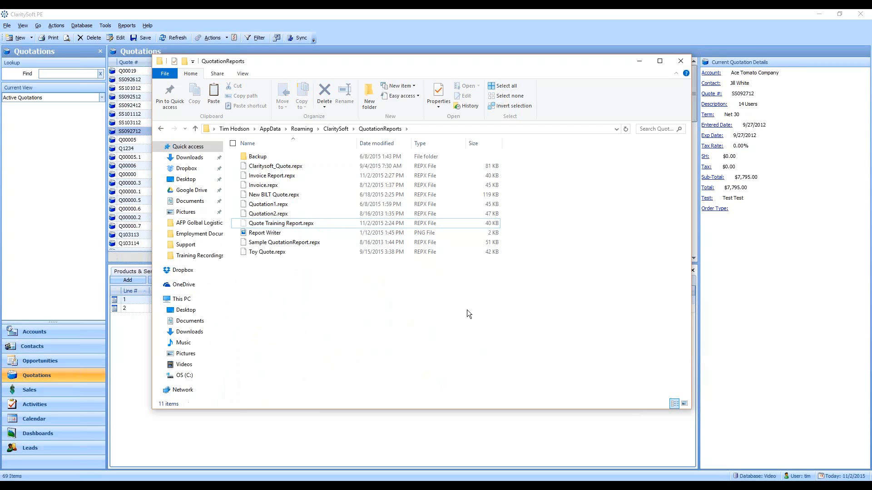
{"action": "left_click", "coordinate": [680, 61]}
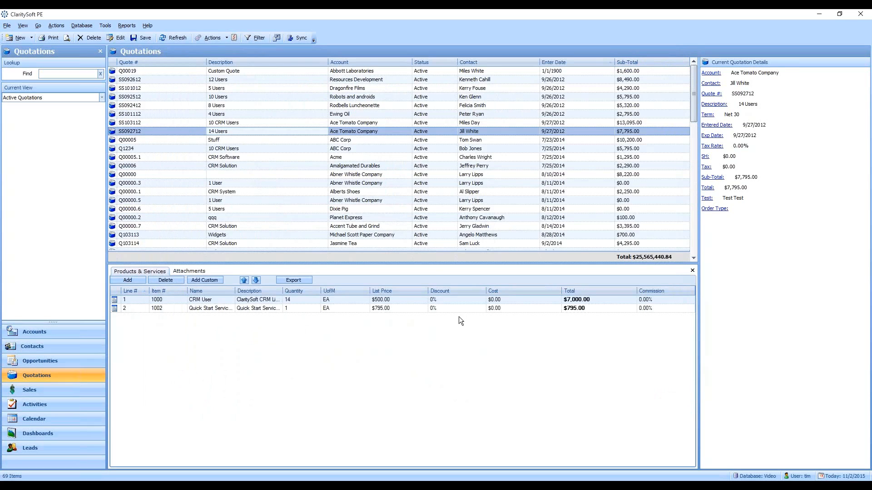
Try to paste the report file into the reopened QuotationReports folder, skip the conflicting file, and close the folder window
{"action": "left_click", "coordinate": [149, 25]}
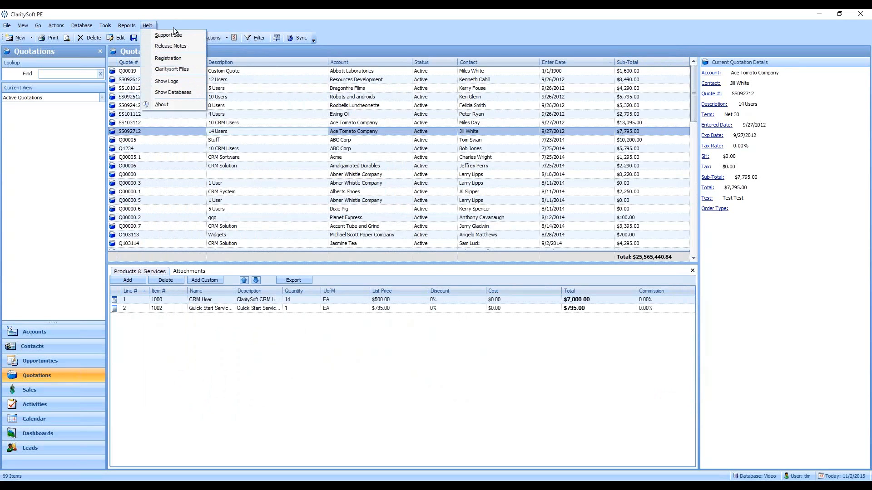
{"action": "left_click", "coordinate": [196, 67]}
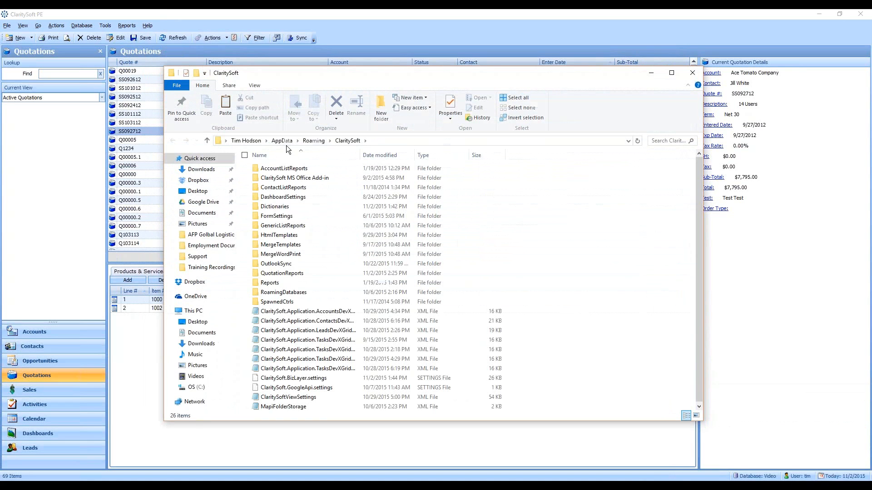
{"action": "double_click", "coordinate": [294, 273]}
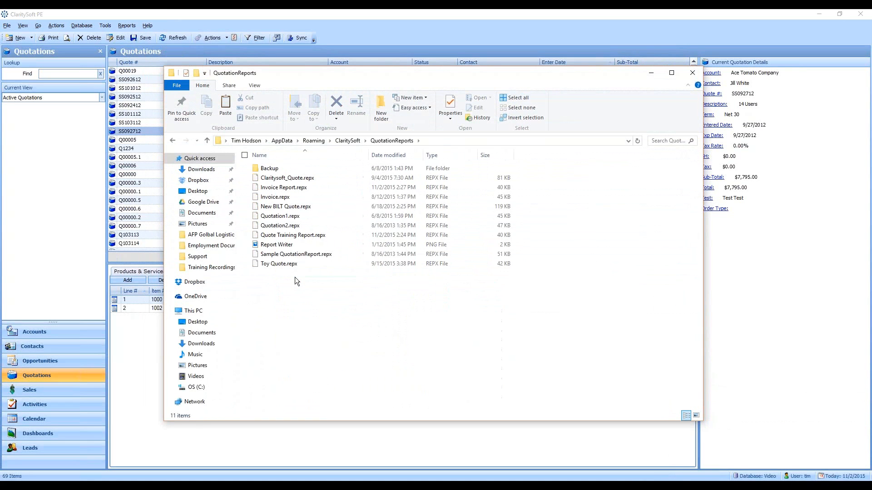
{"action": "right_click", "coordinate": [308, 293]}
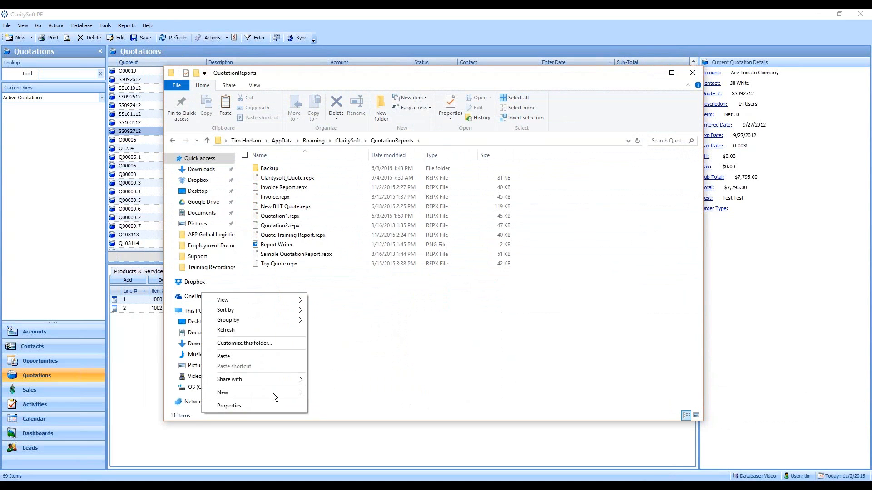
{"action": "left_click", "coordinate": [263, 358]}
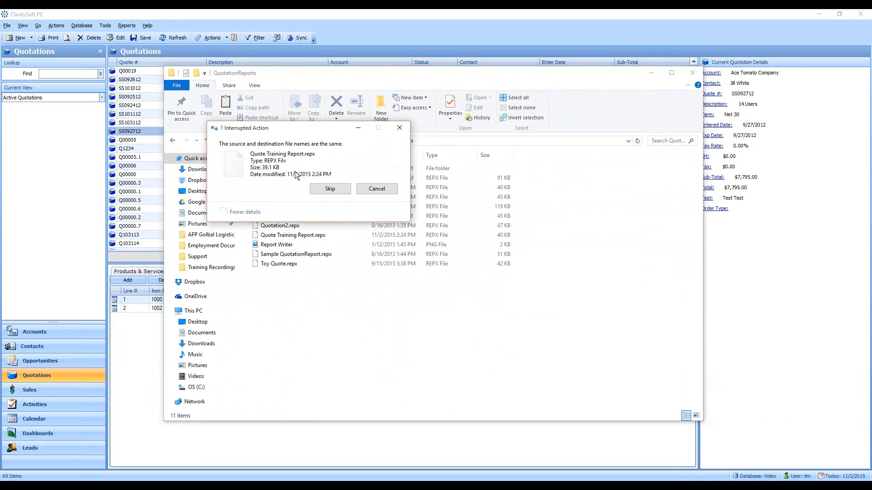
{"action": "left_click", "coordinate": [325, 190]}
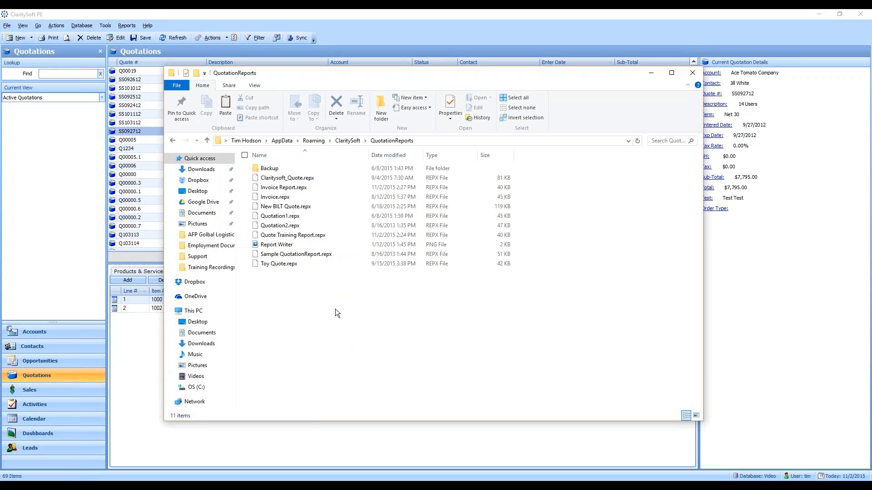
{"action": "left_click", "coordinate": [695, 72]}
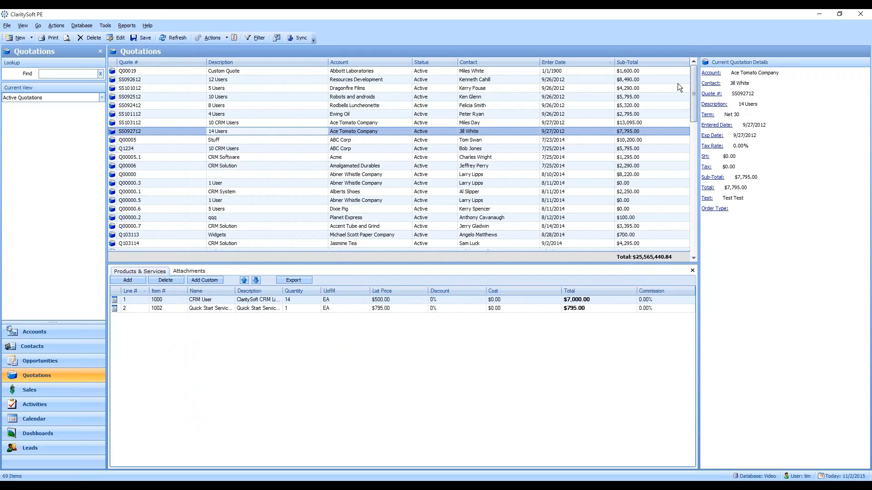
Open the Quotation Reporting window for the Ace Tomato Company quote described as 14 Users
{"action": "left_click", "coordinate": [402, 361]}
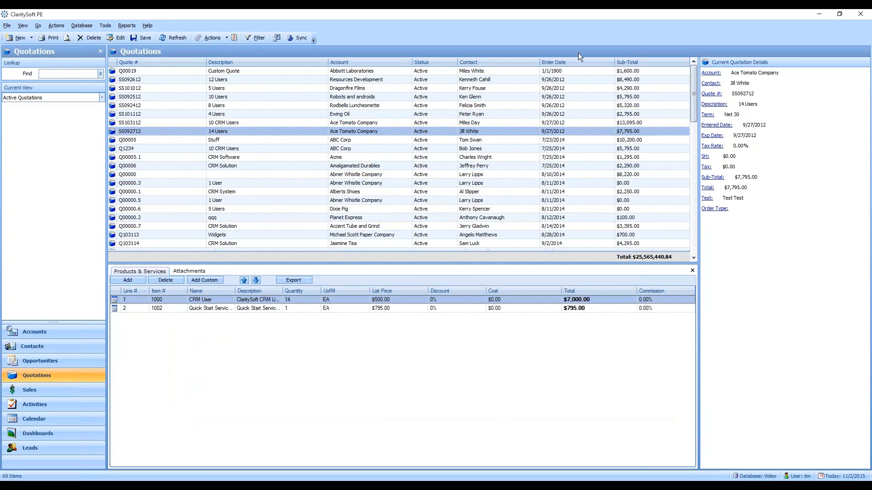
{"action": "left_click", "coordinate": [191, 163]}
{"action": "left_click", "coordinate": [253, 131]}
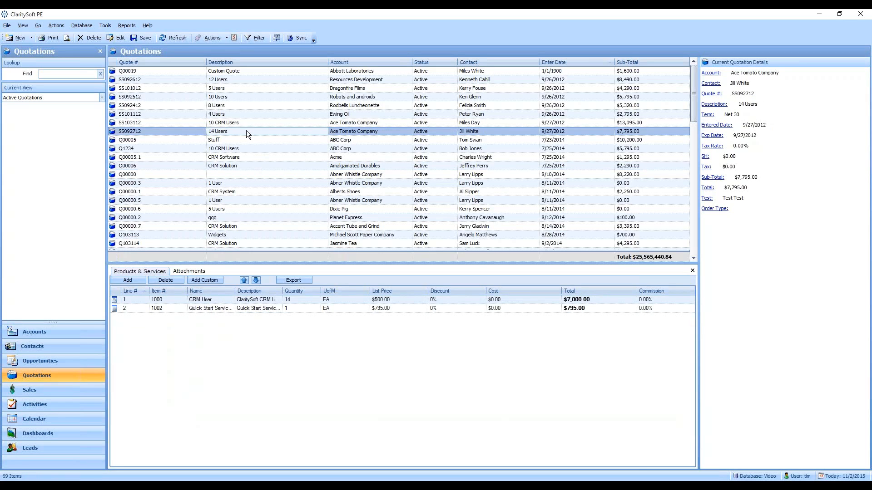
{"action": "right_click", "coordinate": [207, 133]}
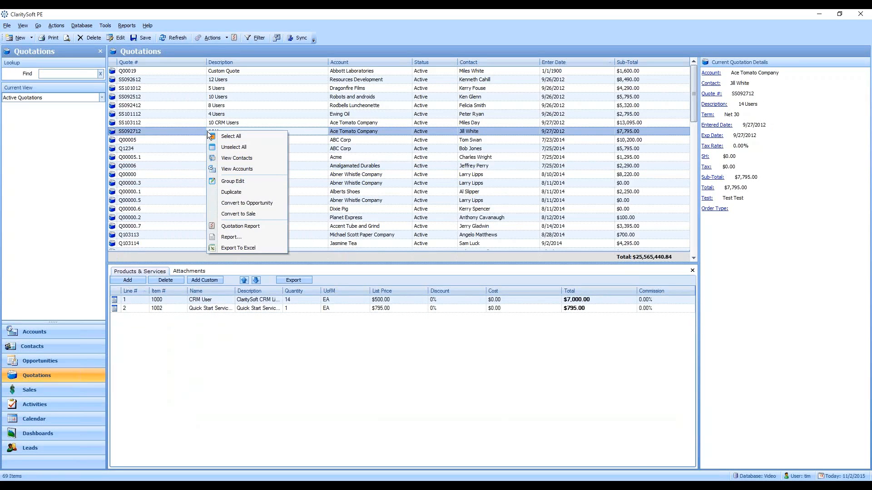
{"action": "left_click", "coordinate": [279, 227]}
{"action": "left_click_drag", "start_coordinate": [386, 146], "coordinate": [320, 86]}
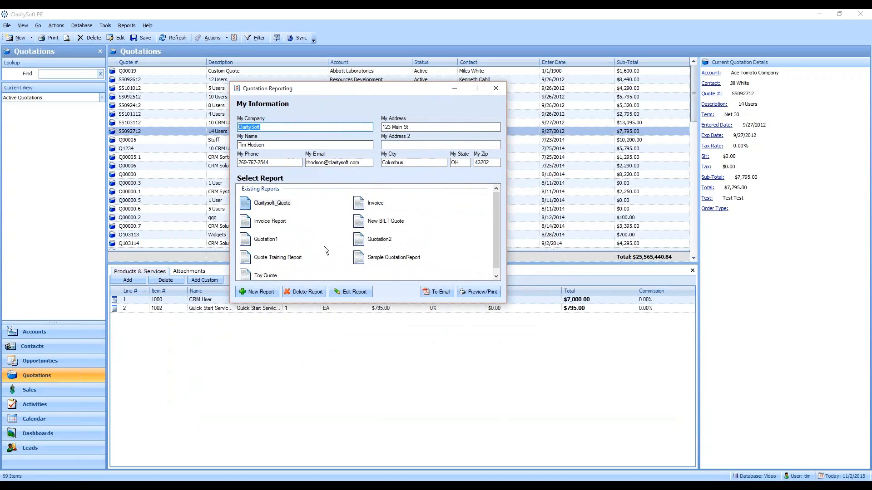
Try to open the Quotation1 report for editing
{"action": "left_click", "coordinate": [274, 238]}
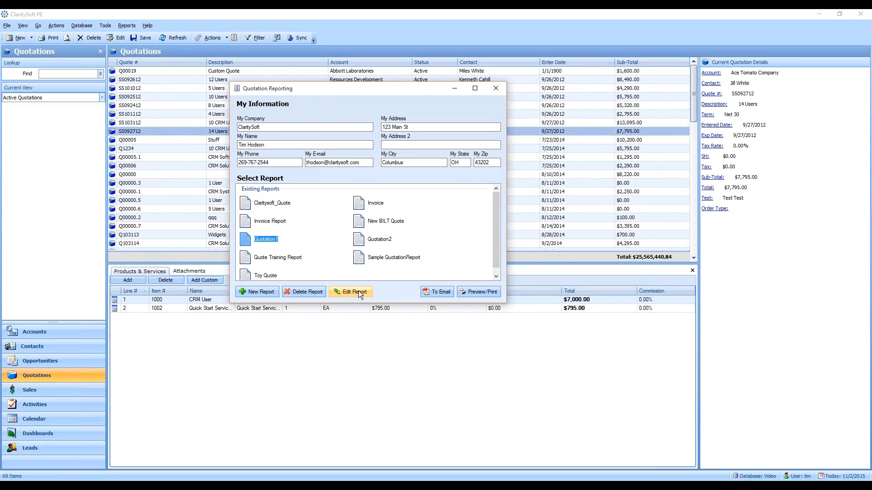
{"action": "left_click", "coordinate": [358, 292]}
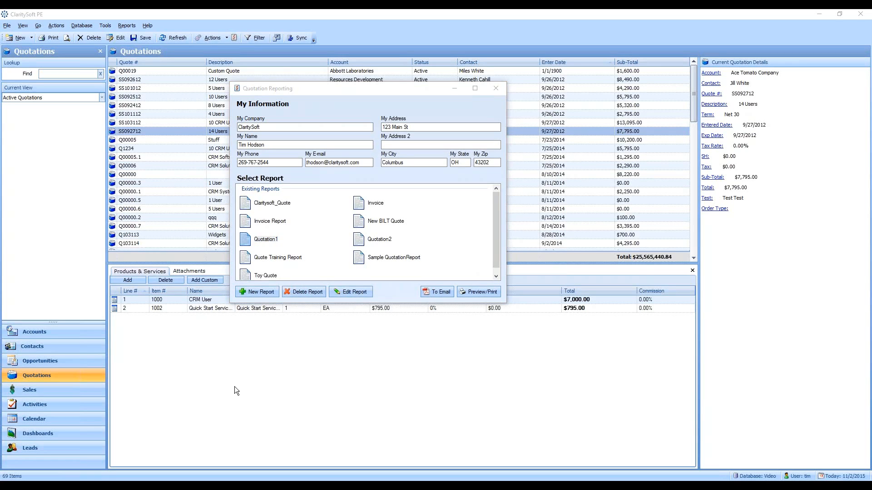
{"action": "left_click", "coordinate": [268, 239]}
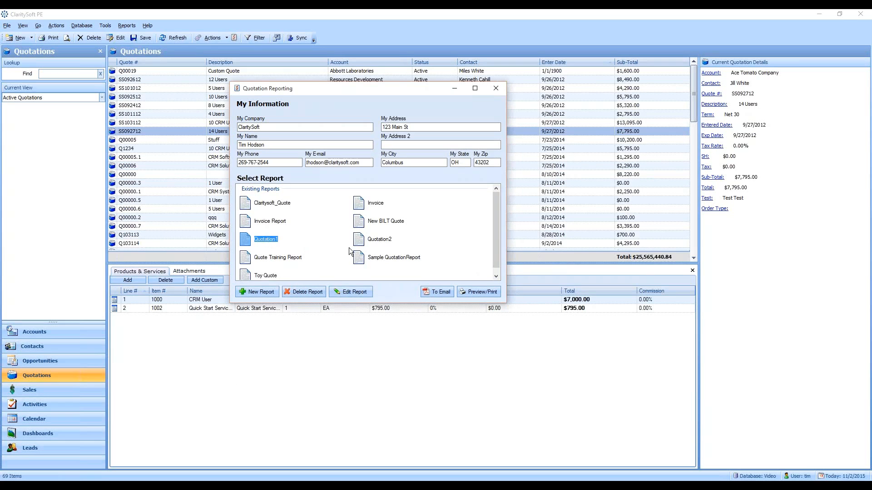
Open the Quote Training Report for editing in the report designer and look over its layout
{"action": "left_click", "coordinate": [295, 262]}
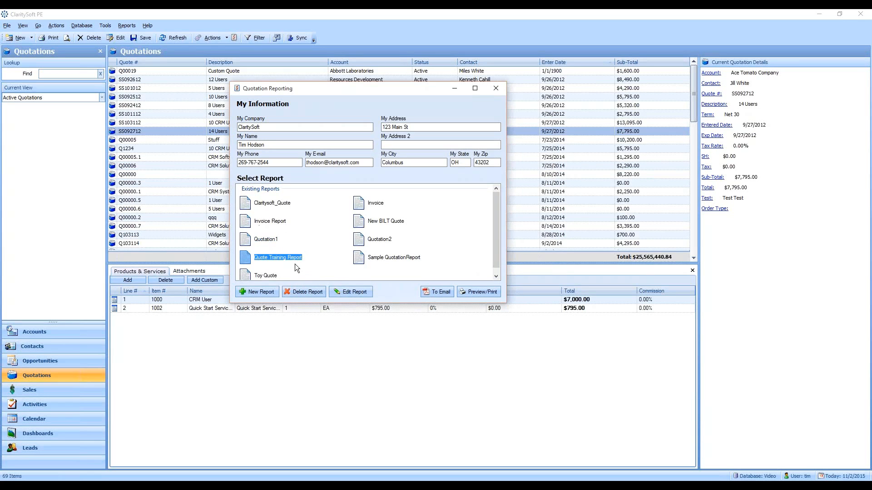
{"action": "left_click", "coordinate": [336, 294]}
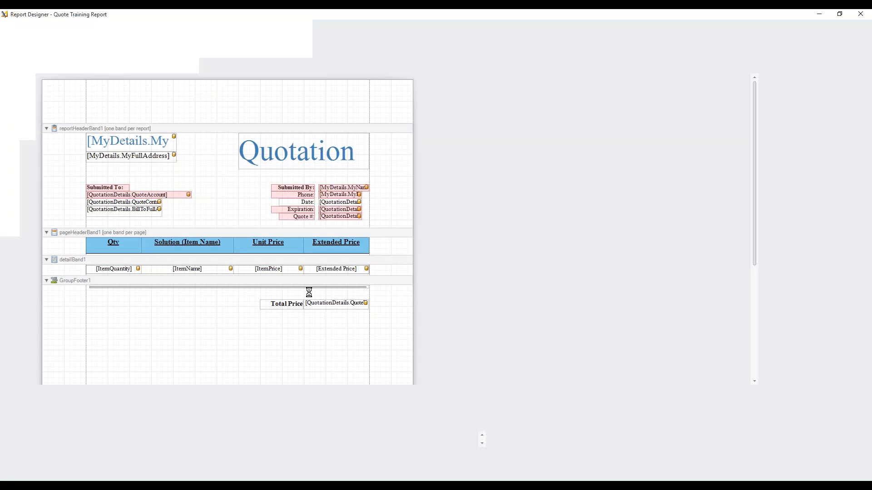
{"action": "left_click", "coordinate": [234, 186]}
{"action": "scroll", "coordinate": [414, 261], "scroll_direction": "down", "scroll_amount": 3}
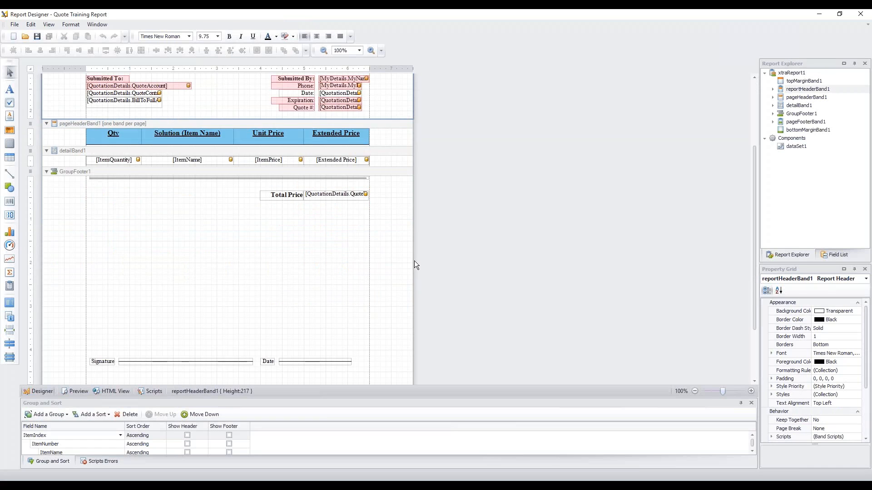
{"action": "scroll", "coordinate": [269, 278], "scroll_direction": "up", "scroll_amount": 3}
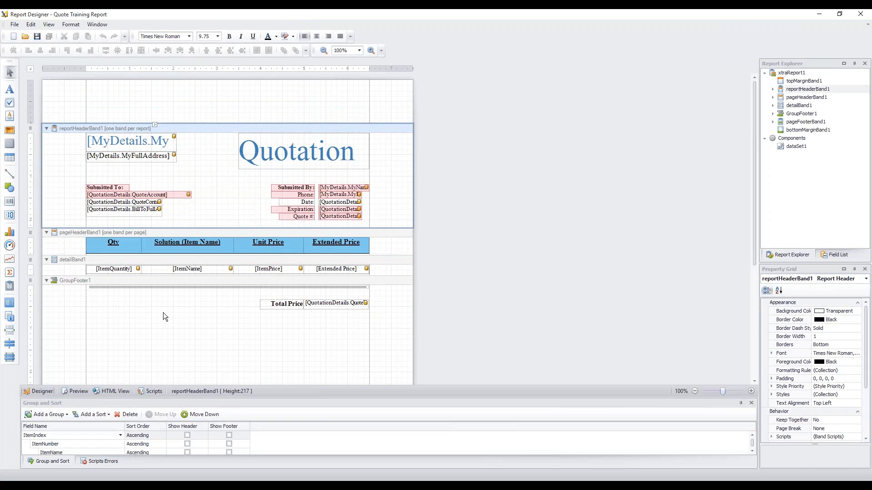
Draw a picture box about 217 by 40 below the company address in the report header and load the Report Writer image into it
{"action": "left_click", "coordinate": [10, 131]}
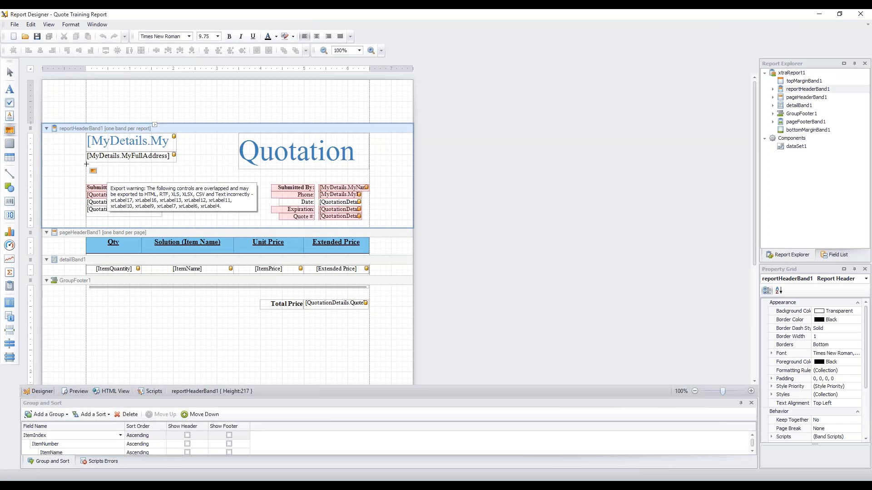
{"action": "left_click_drag", "start_coordinate": [86, 164], "coordinate": [181, 180]}
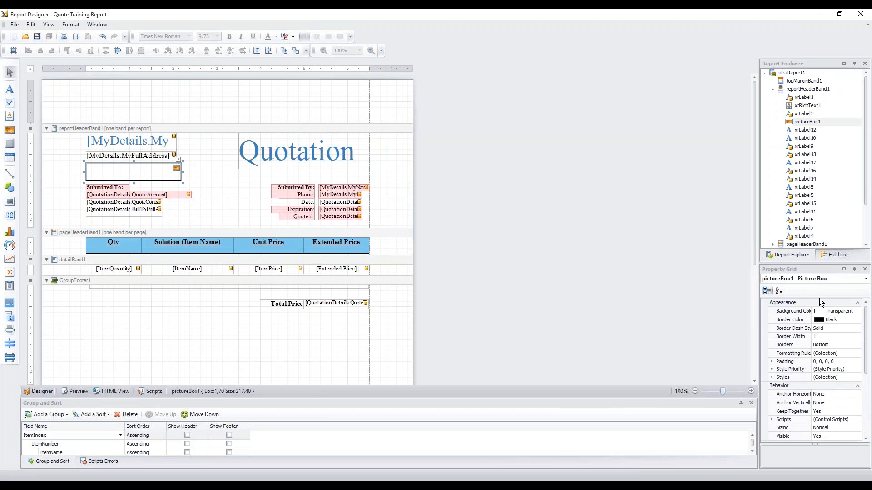
{"action": "left_click_drag", "start_coordinate": [866, 321], "coordinate": [861, 374]}
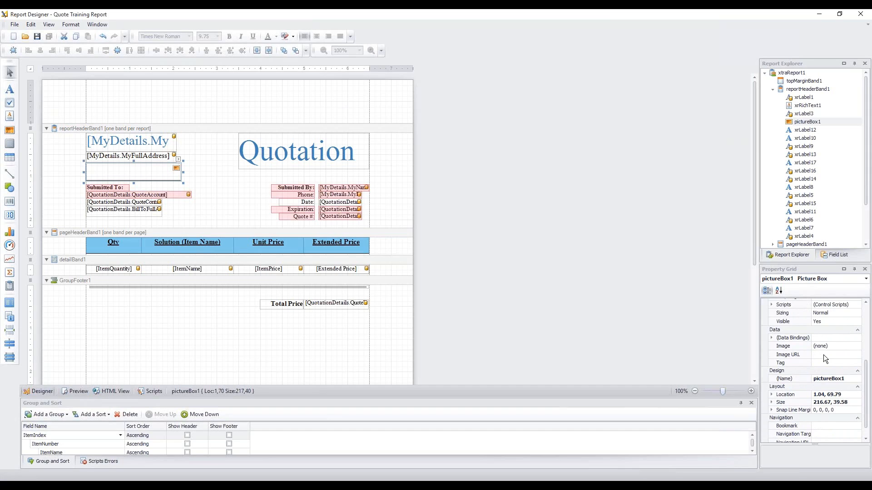
{"action": "left_click", "coordinate": [847, 345]}
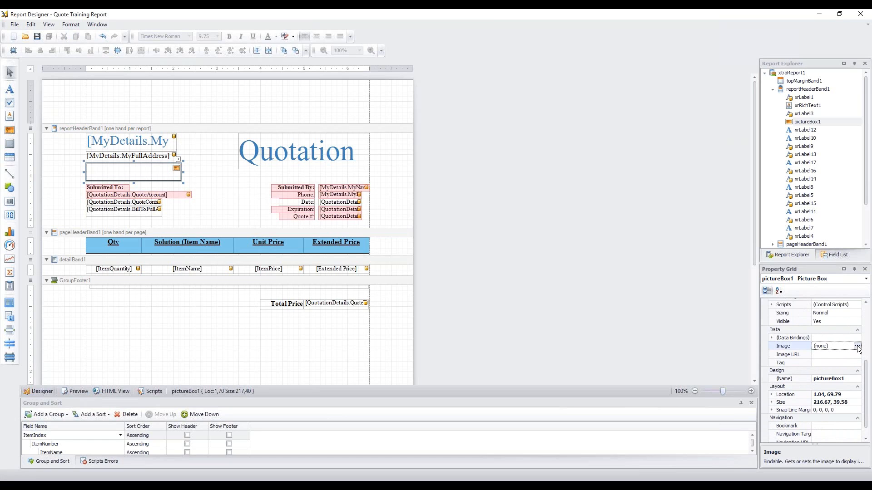
{"action": "left_click", "coordinate": [857, 346]}
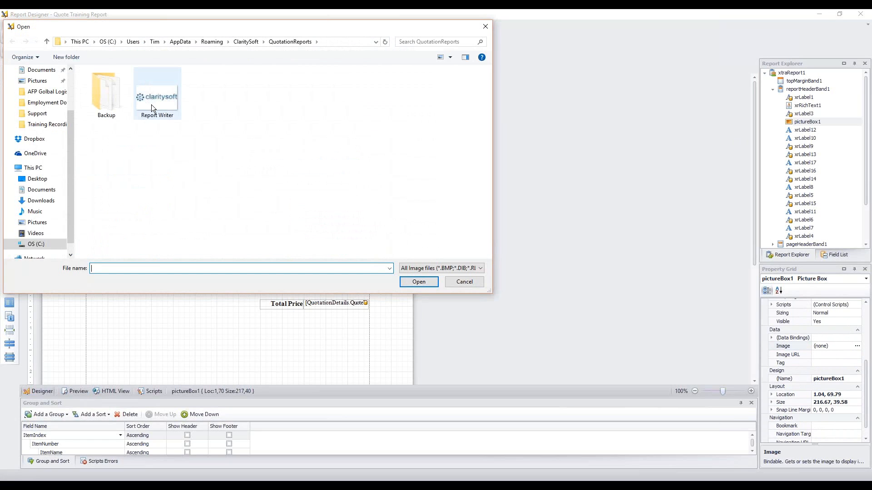
{"action": "double_click", "coordinate": [153, 105]}
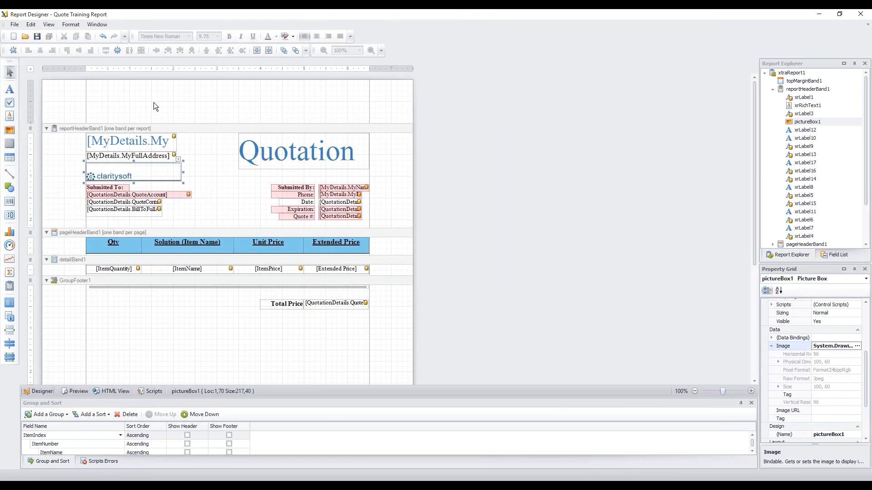
Delete the company name label in the report header and place the logo picture box there, resized to about 125 by 42
{"action": "left_click_drag", "start_coordinate": [183, 172], "coordinate": [114, 164]}
{"action": "left_click", "coordinate": [129, 141]}
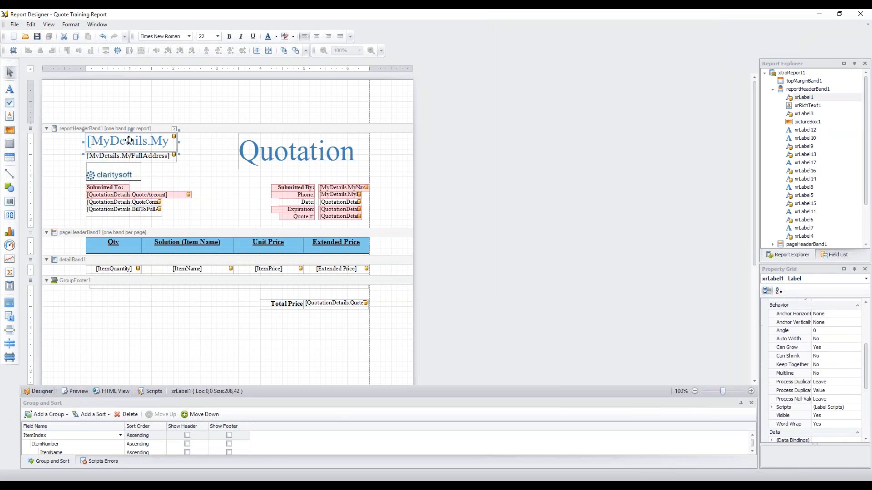
{"action": "key", "text": "Delete"}
{"action": "left_click_drag", "start_coordinate": [124, 173], "coordinate": [126, 142]}
{"action": "left_click", "coordinate": [161, 143]}
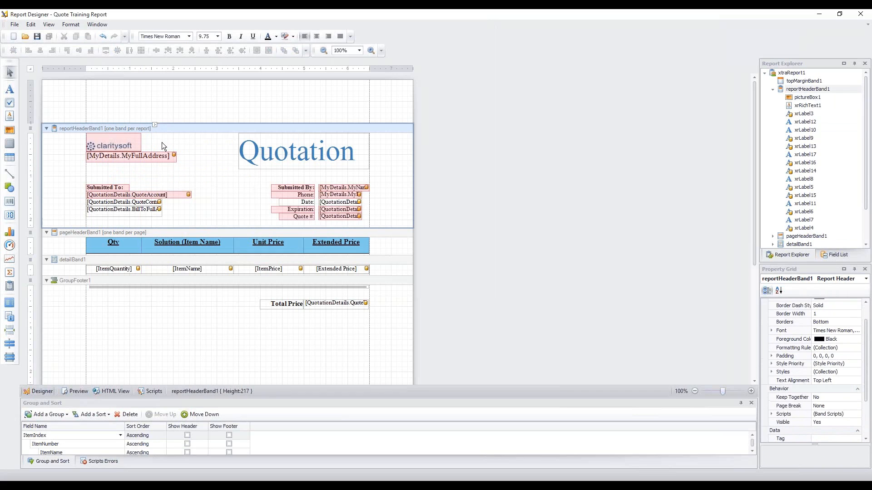
{"action": "left_click", "coordinate": [112, 141]}
{"action": "left_click_drag", "start_coordinate": [114, 132], "coordinate": [114, 153]}
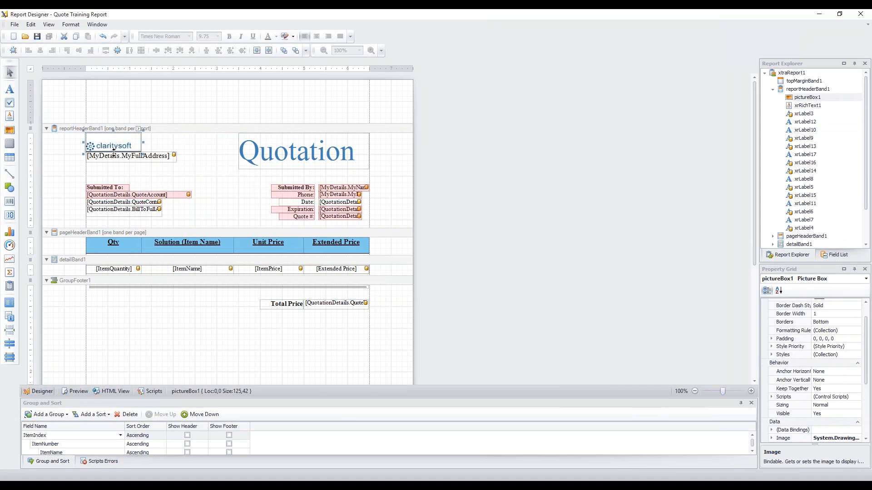
{"action": "left_click", "coordinate": [189, 167]}
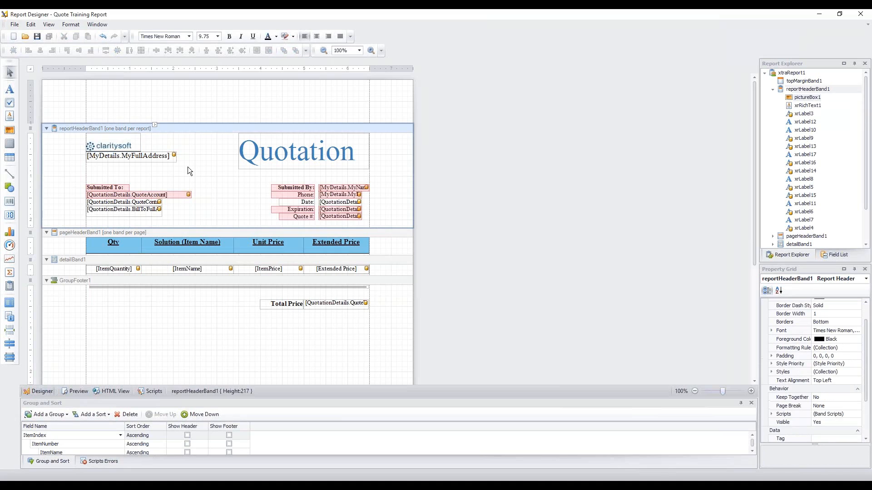
{"action": "left_click", "coordinate": [113, 142]}
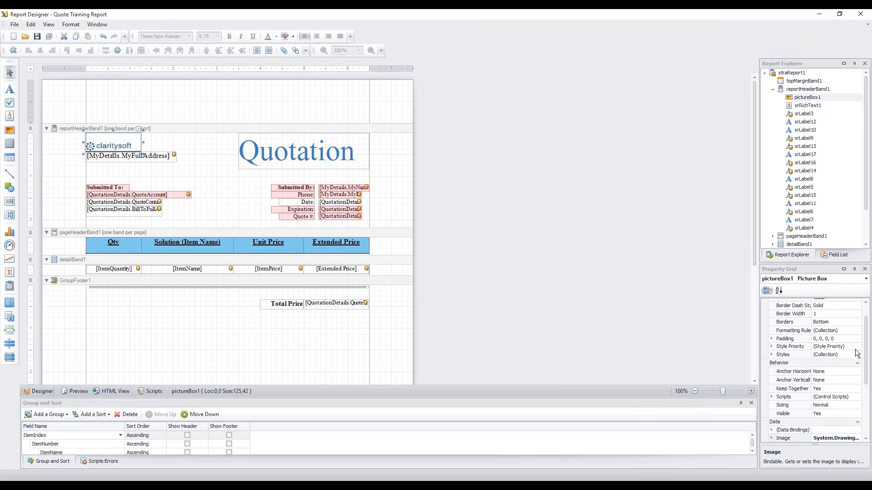
{"action": "scroll", "coordinate": [868, 345], "scroll_direction": "up", "scroll_amount": 1}
{"action": "scroll", "coordinate": [868, 345], "scroll_direction": "up", "scroll_amount": 1}
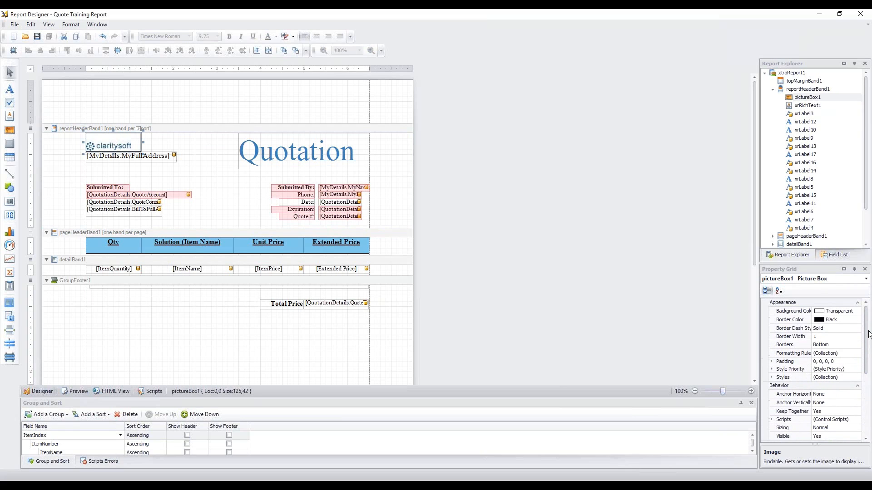
{"action": "left_click_drag", "start_coordinate": [868, 334], "coordinate": [868, 402]}
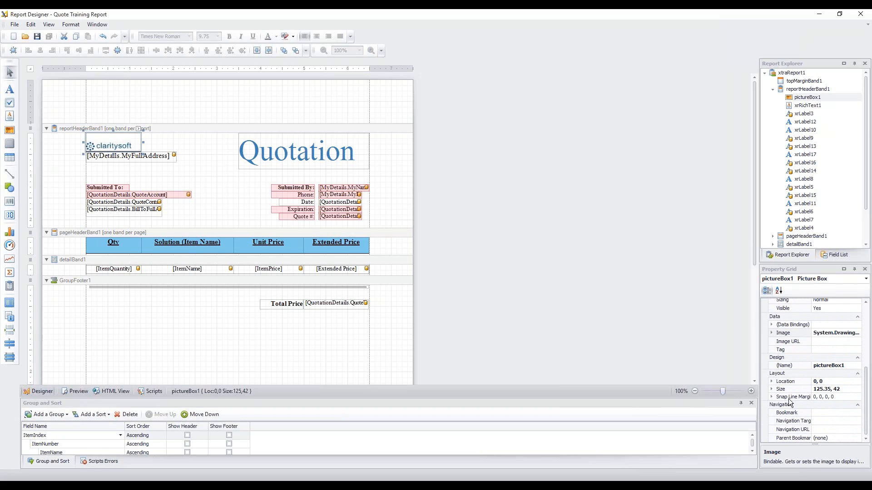
{"action": "left_click", "coordinate": [803, 430]}
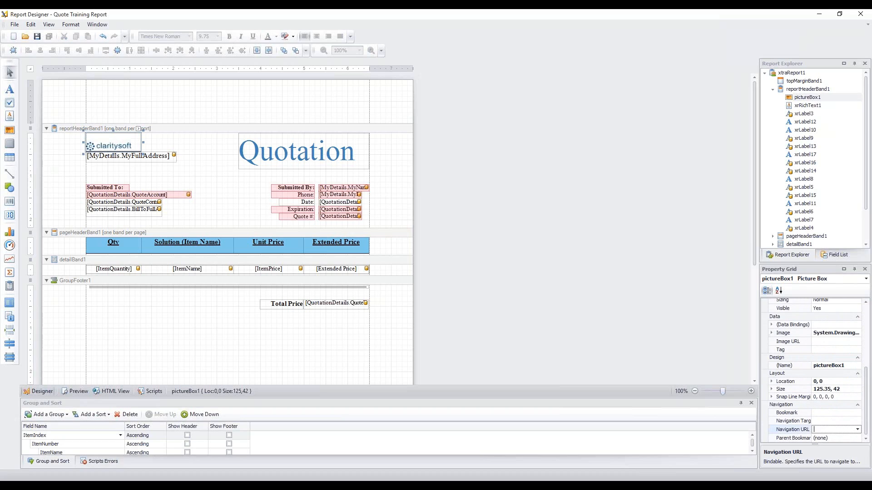
{"action": "type", "text": "www.clari"}
{"action": "type", "text": "tysoft.com"}
{"action": "left_click", "coordinate": [664, 310]}
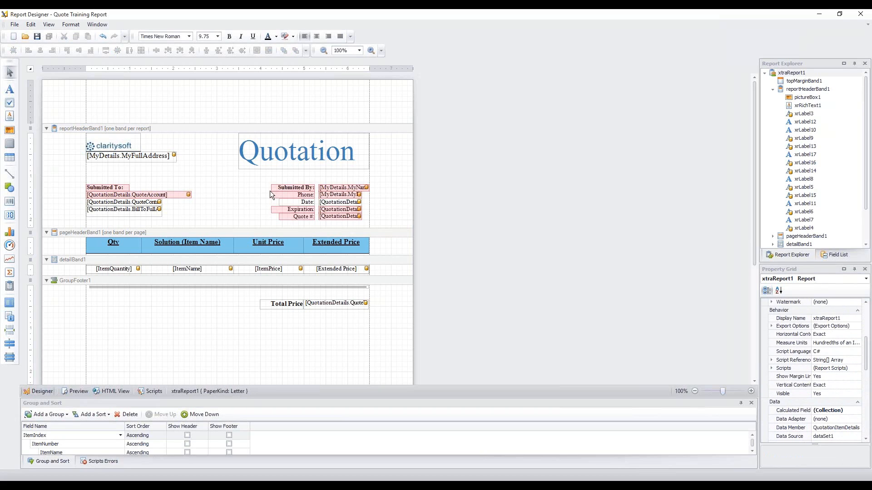
{"action": "left_click", "coordinate": [38, 38]}
{"action": "left_click", "coordinate": [861, 13]}
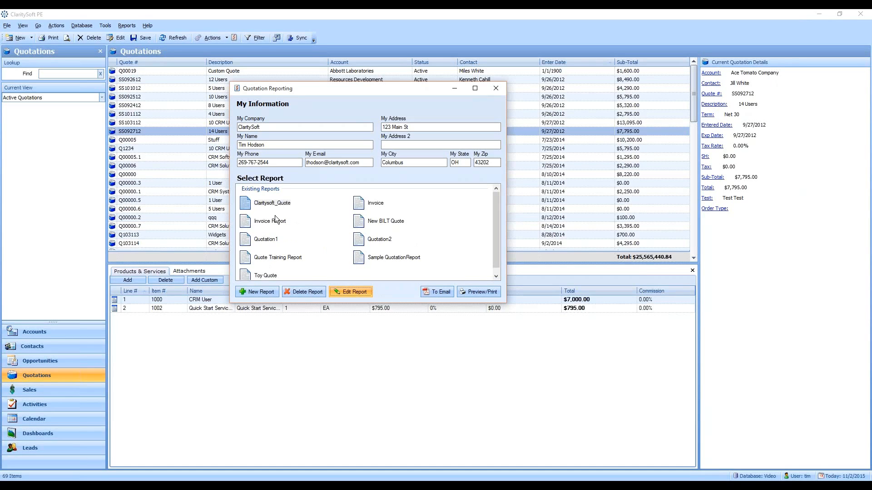
Export the Quote Training Report as a PDF to the Desktop, keeping the suggested file name
{"action": "left_click_drag", "start_coordinate": [498, 235], "coordinate": [496, 245]}
{"action": "left_click", "coordinate": [277, 258]}
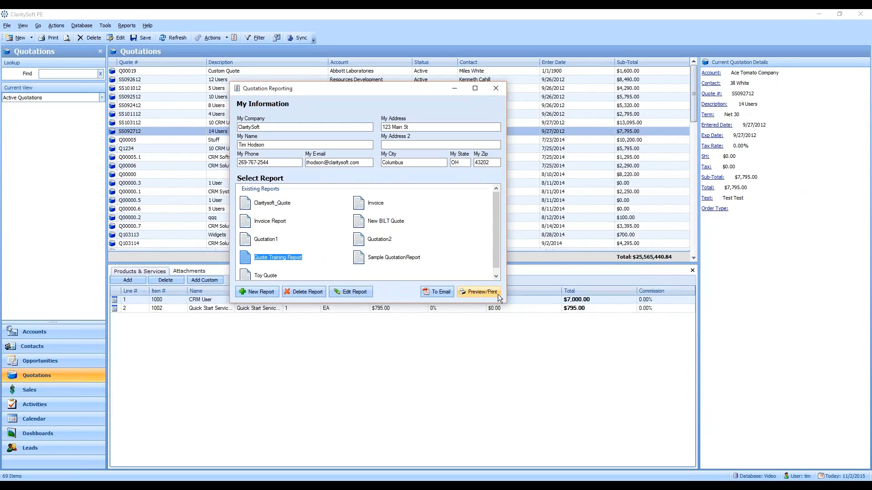
{"action": "left_click", "coordinate": [440, 292]}
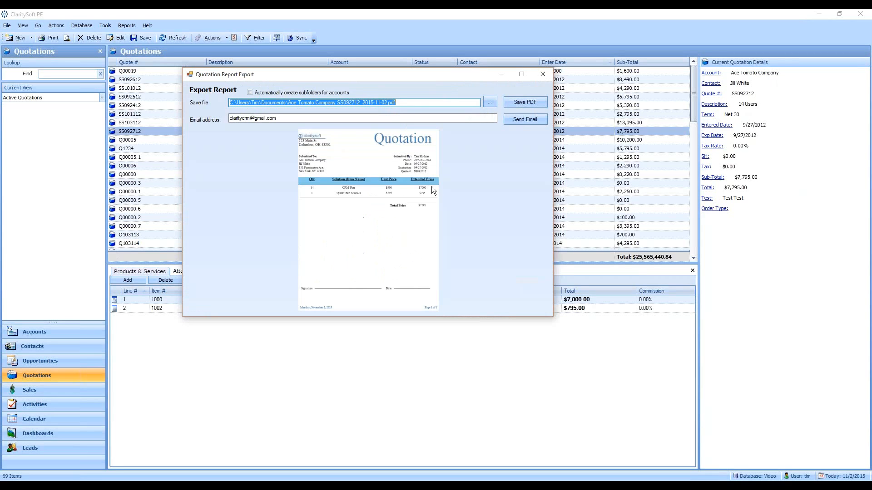
{"action": "left_click", "coordinate": [490, 101]}
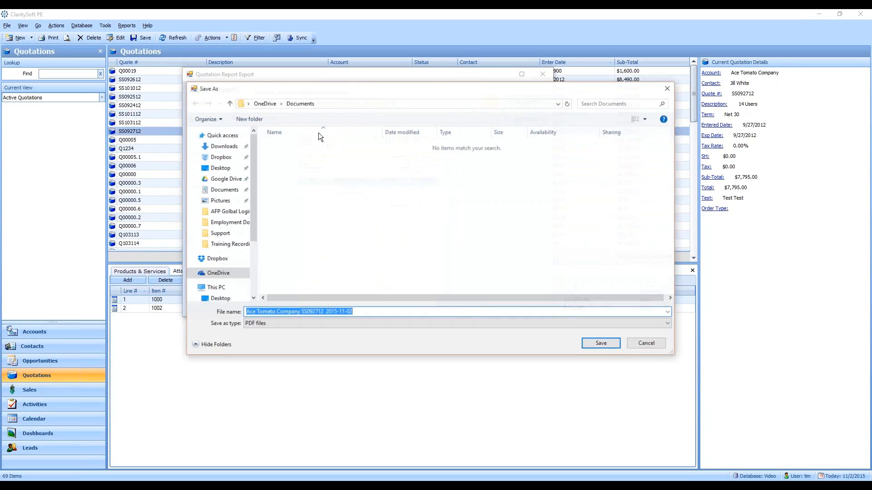
{"action": "left_click", "coordinate": [228, 169]}
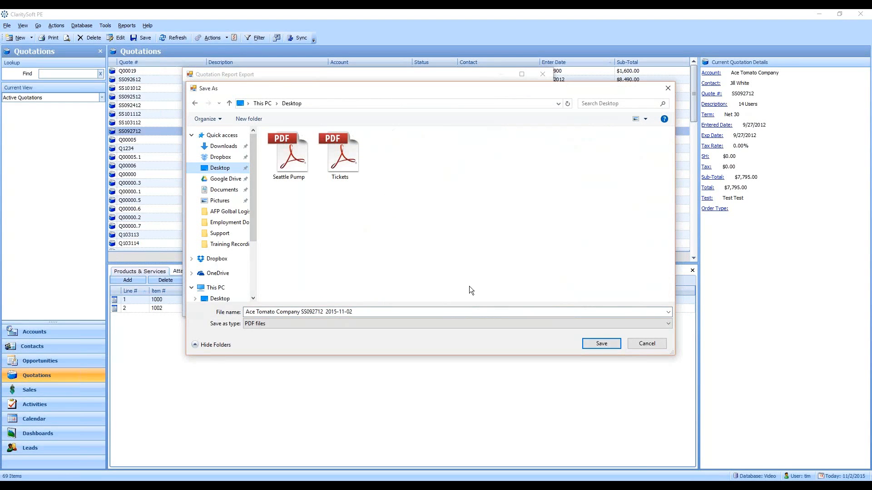
{"action": "left_click", "coordinate": [600, 344]}
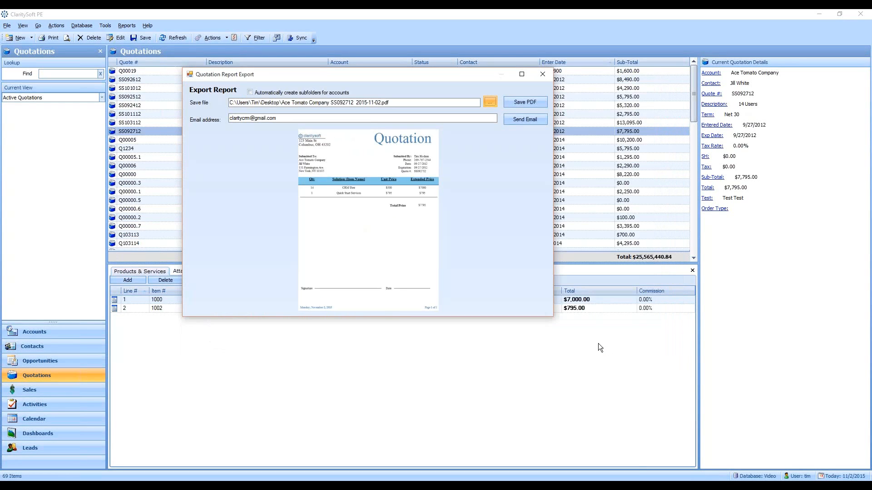
{"action": "left_click", "coordinate": [527, 103]}
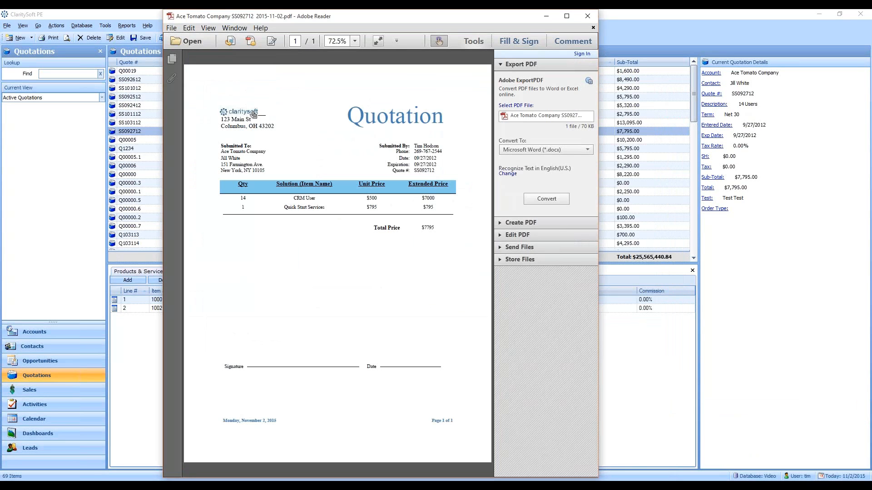
Test the logo's web link in the exported PDF, then close the browser, the PDF and the export window
{"action": "left_click", "coordinate": [253, 114]}
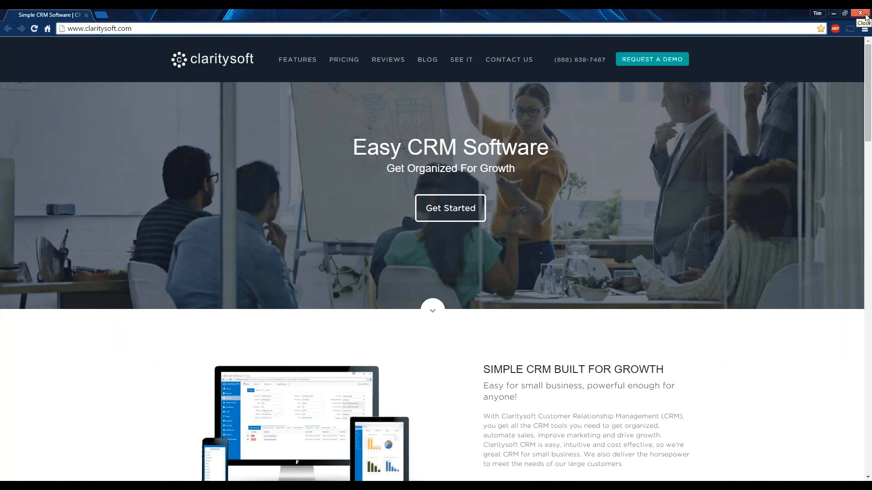
{"action": "left_click", "coordinate": [866, 18]}
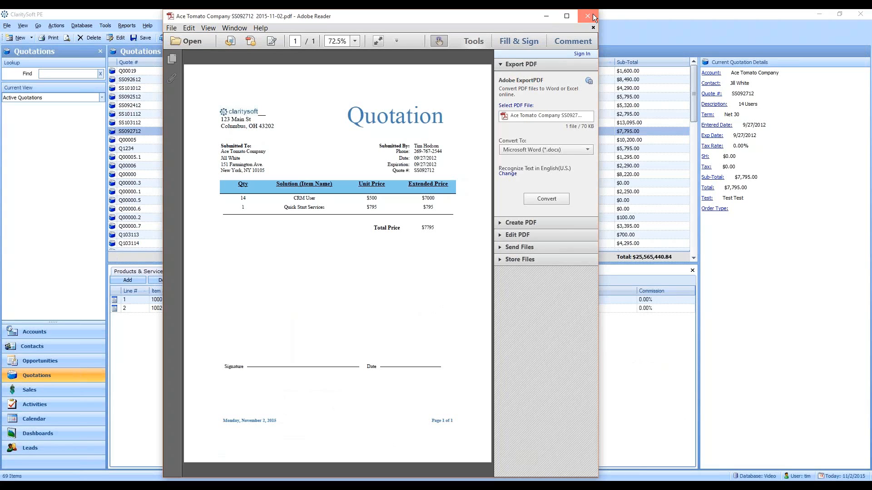
{"action": "left_click", "coordinate": [593, 15]}
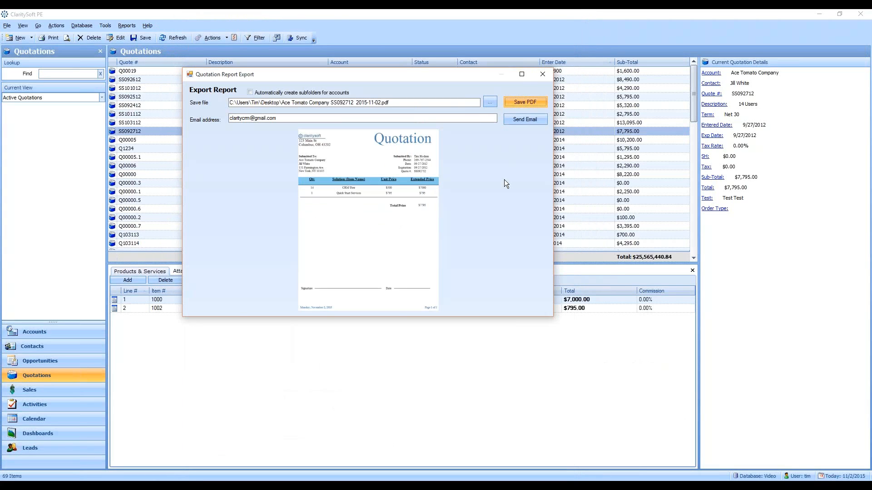
{"action": "left_click", "coordinate": [543, 74]}
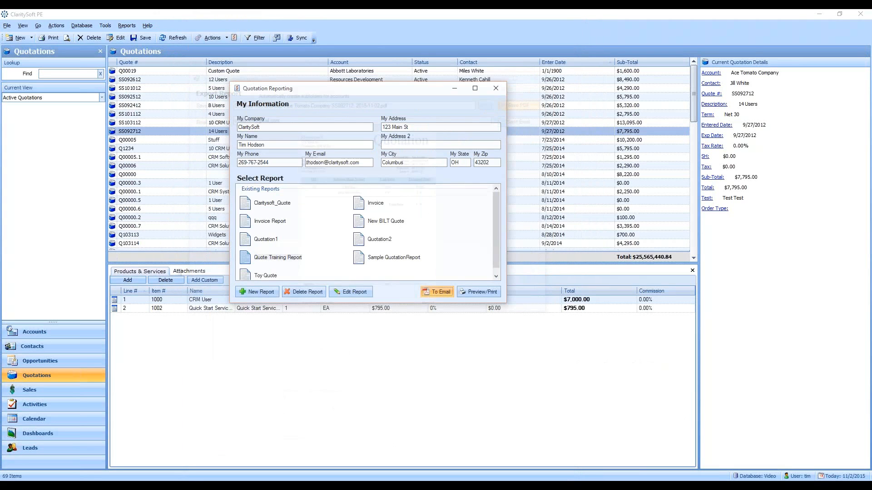
Reopen the Quote Training Report for editing, set the logo picture box's borders to None, and save the report
{"action": "left_click", "coordinate": [265, 260]}
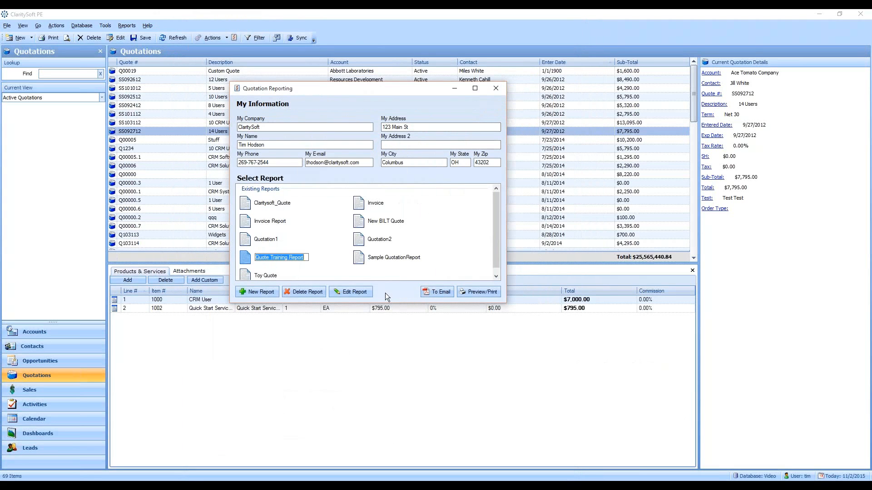
{"action": "left_click", "coordinate": [355, 295]}
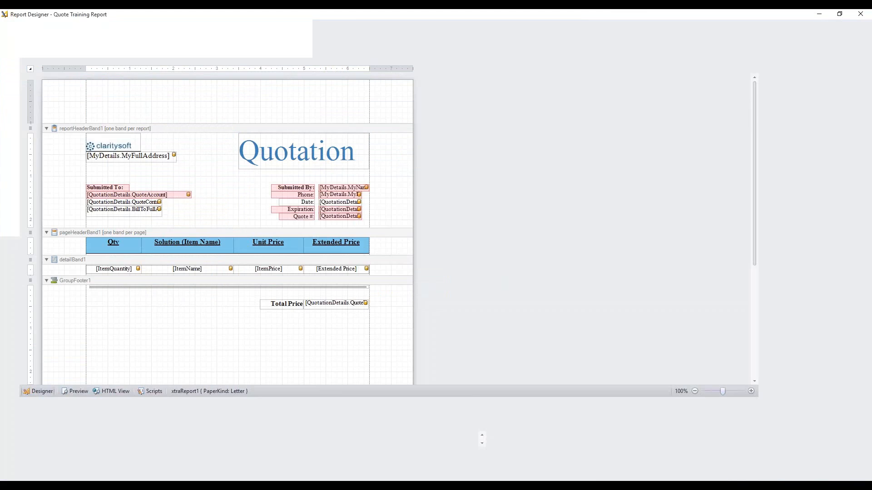
{"action": "left_click", "coordinate": [141, 141]}
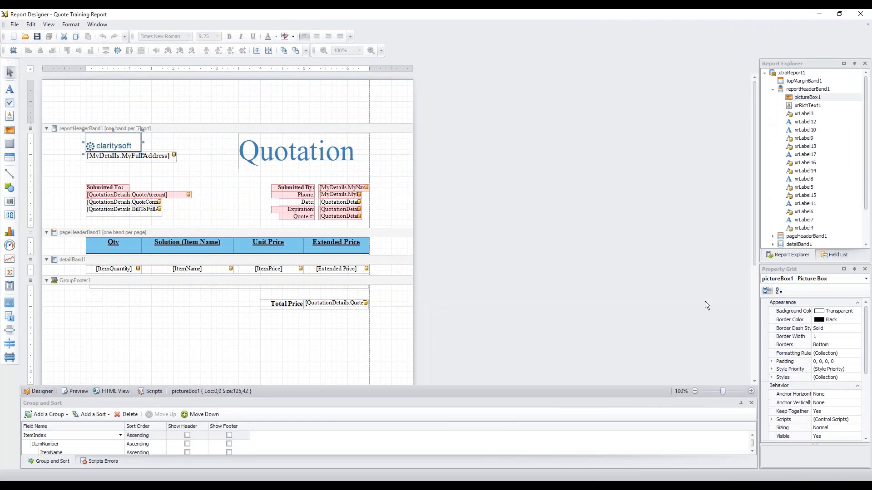
{"action": "left_click", "coordinate": [854, 344]}
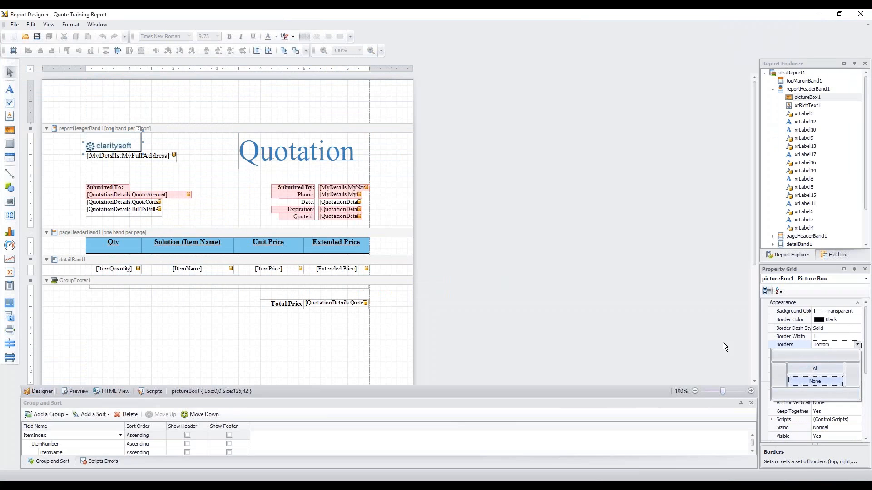
{"action": "left_click", "coordinate": [623, 287]}
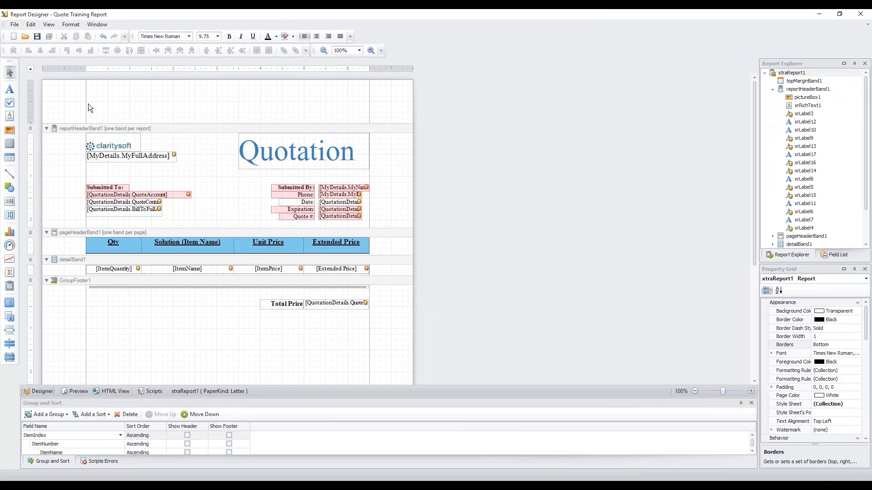
{"action": "left_click", "coordinate": [37, 36]}
Preview the Quote Training Report and check the logo in its header
{"action": "left_click", "coordinate": [75, 392]}
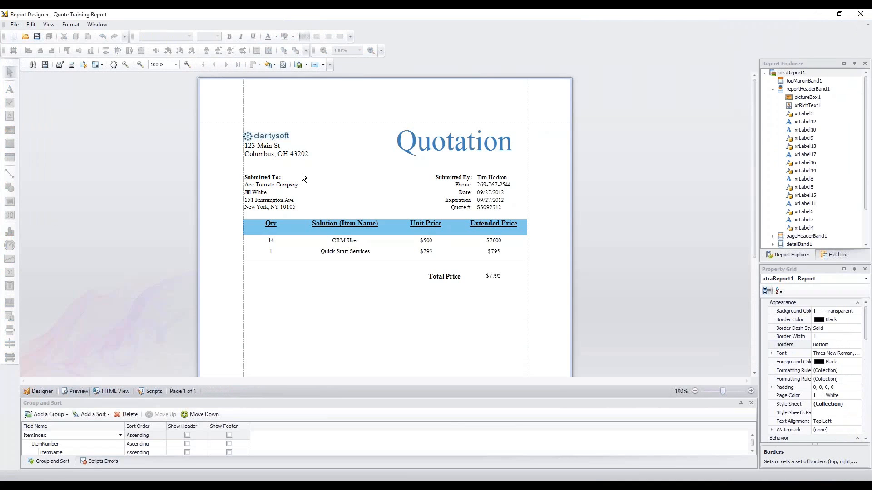
{"action": "scroll", "coordinate": [293, 205], "scroll_direction": "down", "scroll_amount": 1}
{"action": "scroll", "coordinate": [321, 246], "scroll_direction": "up", "scroll_amount": 1}
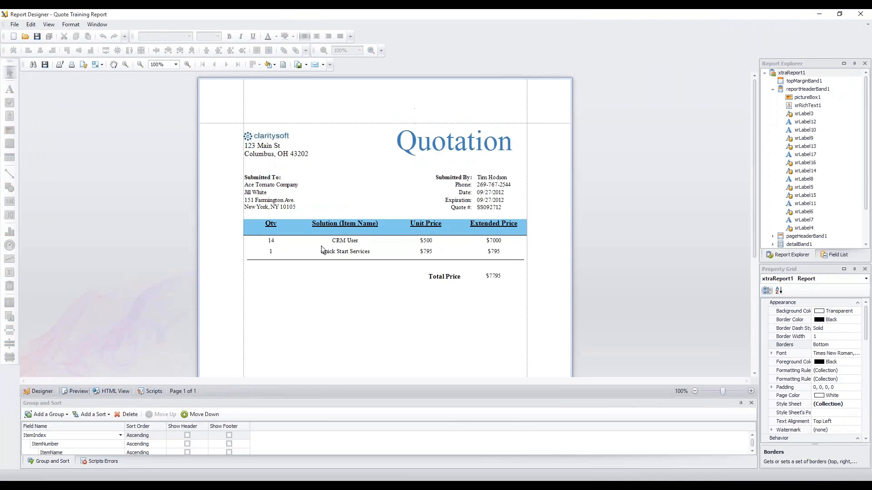